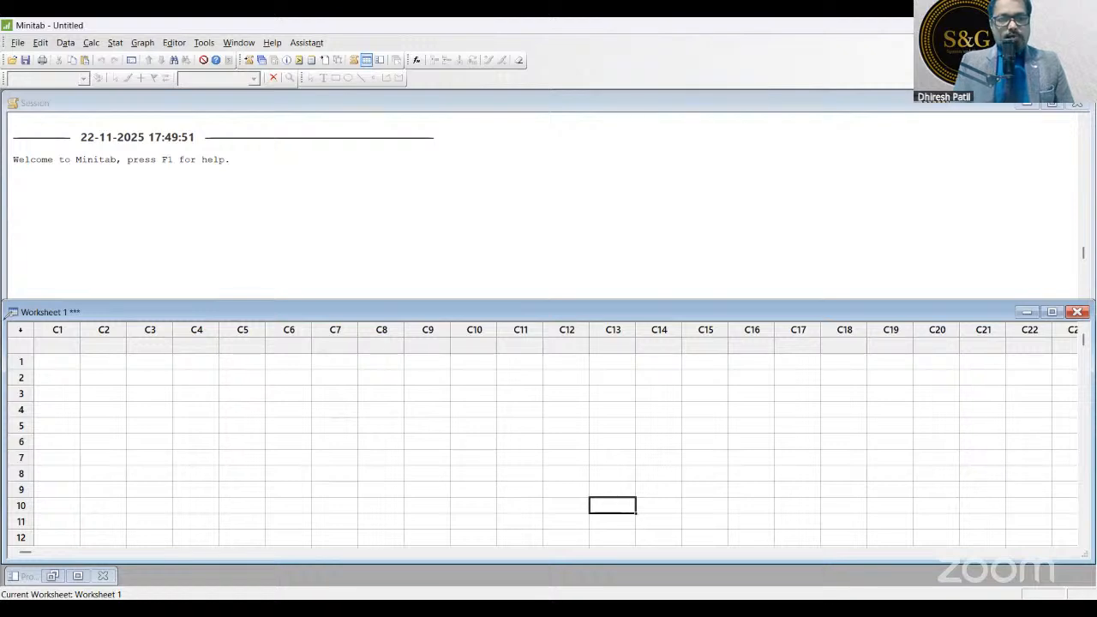
{"action": "left_click", "coordinate": [1, 325]}
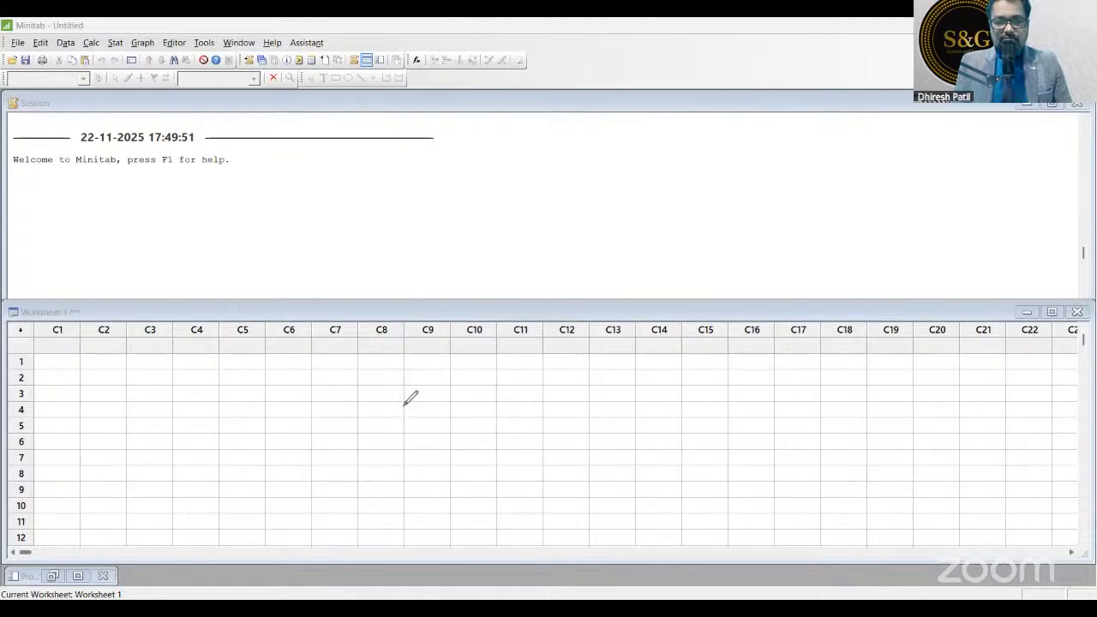
{"action": "mouse_move", "coordinate": [409, 391]}
{"action": "left_mouse_down"}
{"action": "mouse_move", "coordinate": [411, 411]}
{"action": "mouse_move", "coordinate": [420, 391]}
{"action": "mouse_move", "coordinate": [452, 405]}
{"action": "mouse_move", "coordinate": [473, 386]}
{"action": "mouse_move", "coordinate": [510, 391]}
{"action": "mouse_move", "coordinate": [548, 375]}
{"action": "left_mouse_up"}
{"action": "mouse_move", "coordinate": [424, 217]}
{"action": "left_mouse_down"}
{"action": "mouse_move", "coordinate": [455, 191]}
{"action": "mouse_move", "coordinate": [472, 205]}
{"action": "mouse_move", "coordinate": [487, 186]}
{"action": "mouse_move", "coordinate": [520, 204]}
{"action": "left_mouse_up"}
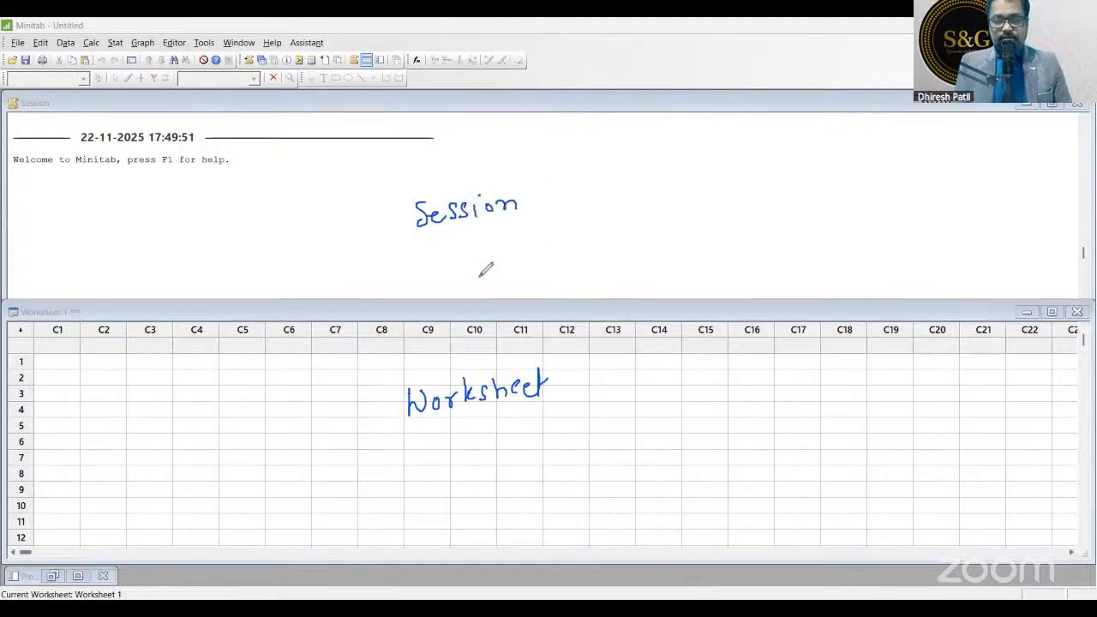
{"action": "mouse_move", "coordinate": [543, 193]}
{"action": "left_mouse_down"}
{"action": "mouse_move", "coordinate": [625, 191]}
{"action": "mouse_move", "coordinate": [656, 177]}
{"action": "mouse_move", "coordinate": [696, 199]}
{"action": "mouse_move", "coordinate": [726, 154]}
{"action": "mouse_move", "coordinate": [769, 160]}
{"action": "mouse_move", "coordinate": [786, 148]}
{"action": "mouse_move", "coordinate": [793, 161]}
{"action": "mouse_move", "coordinate": [805, 146]}
{"action": "mouse_move", "coordinate": [820, 146]}
{"action": "mouse_move", "coordinate": [752, 198]}
{"action": "mouse_move", "coordinate": [833, 177]}
{"action": "mouse_move", "coordinate": [829, 194]}
{"action": "left_mouse_up"}
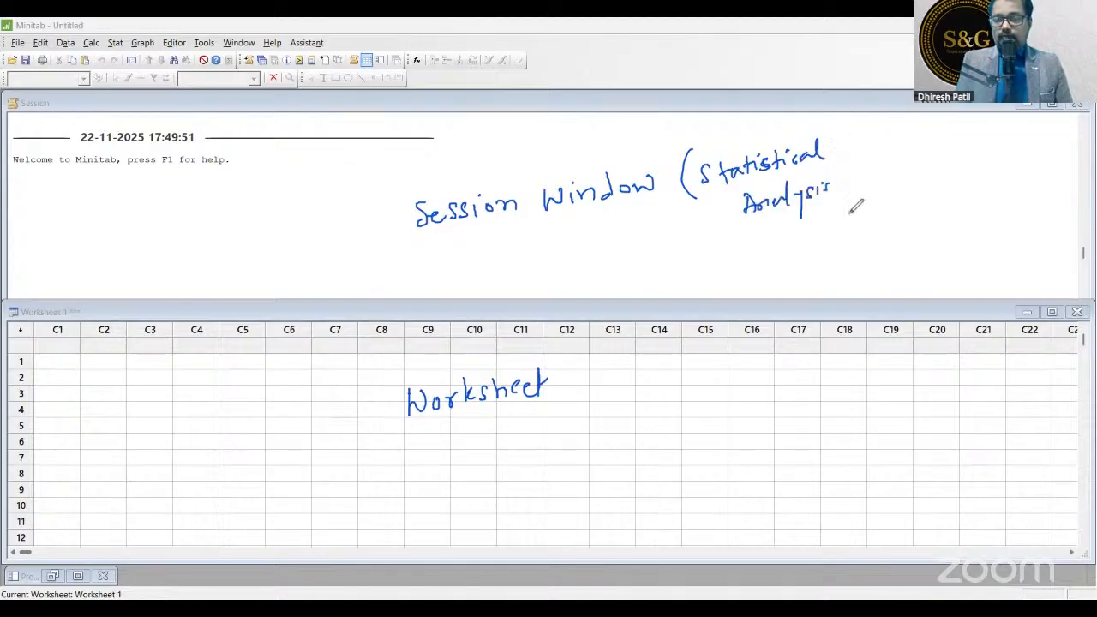
{"action": "left_click_drag", "start_coordinate": [843, 144], "coordinate": [848, 219]}
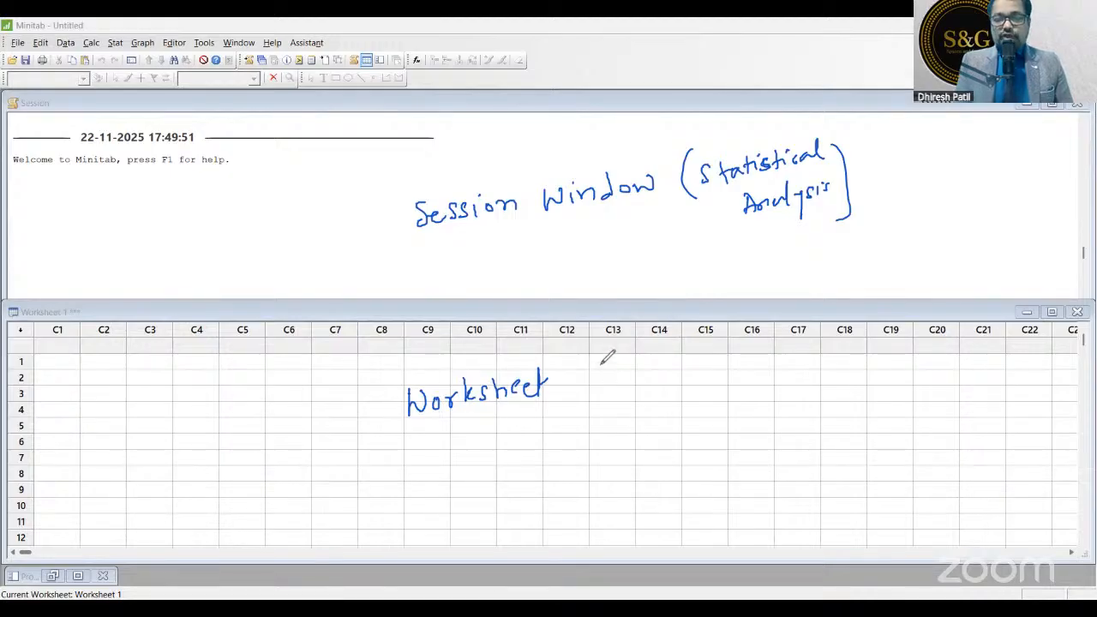
{"action": "mouse_move", "coordinate": [598, 368]}
{"action": "left_mouse_down"}
{"action": "mouse_move", "coordinate": [592, 398]}
{"action": "mouse_move", "coordinate": [651, 378]}
{"action": "mouse_move", "coordinate": [653, 392]}
{"action": "left_mouse_up"}
{"action": "mouse_move", "coordinate": [664, 361]}
{"action": "left_mouse_down"}
{"action": "mouse_move", "coordinate": [662, 393]}
{"action": "mouse_move", "coordinate": [677, 361]}
{"action": "left_mouse_up"}
{"action": "left_click_drag", "start_coordinate": [675, 377], "coordinate": [682, 400]}
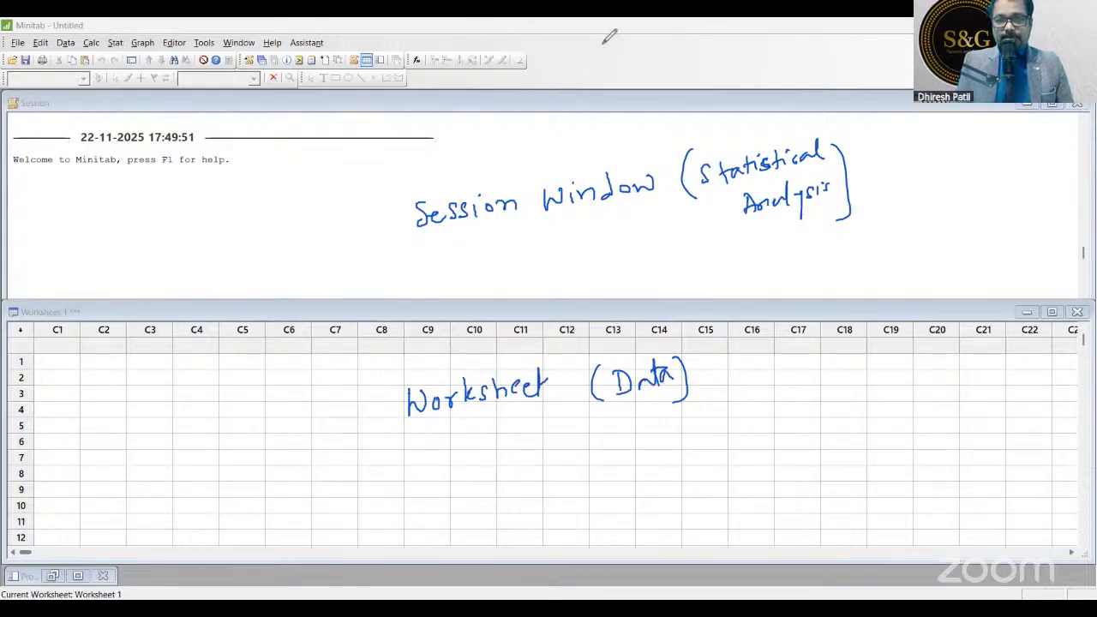
{"action": "left_click_drag", "start_coordinate": [610, 45], "coordinate": [682, 39]}
{"action": "left_click_drag", "start_coordinate": [600, 40], "coordinate": [604, 55]}
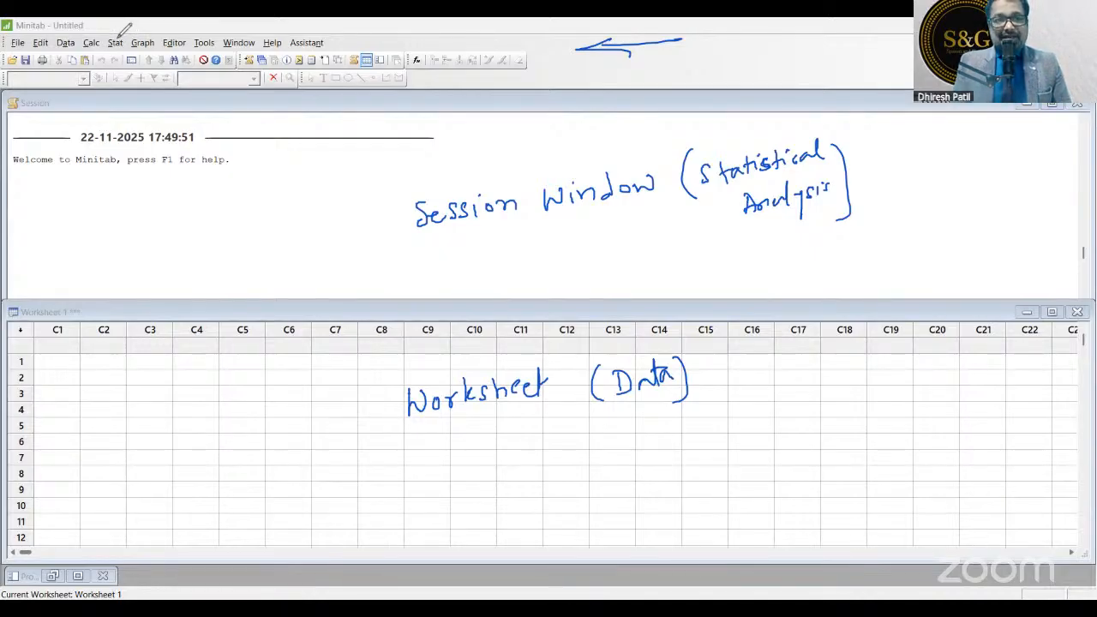
{"action": "left_click_drag", "start_coordinate": [112, 33], "coordinate": [131, 20]}
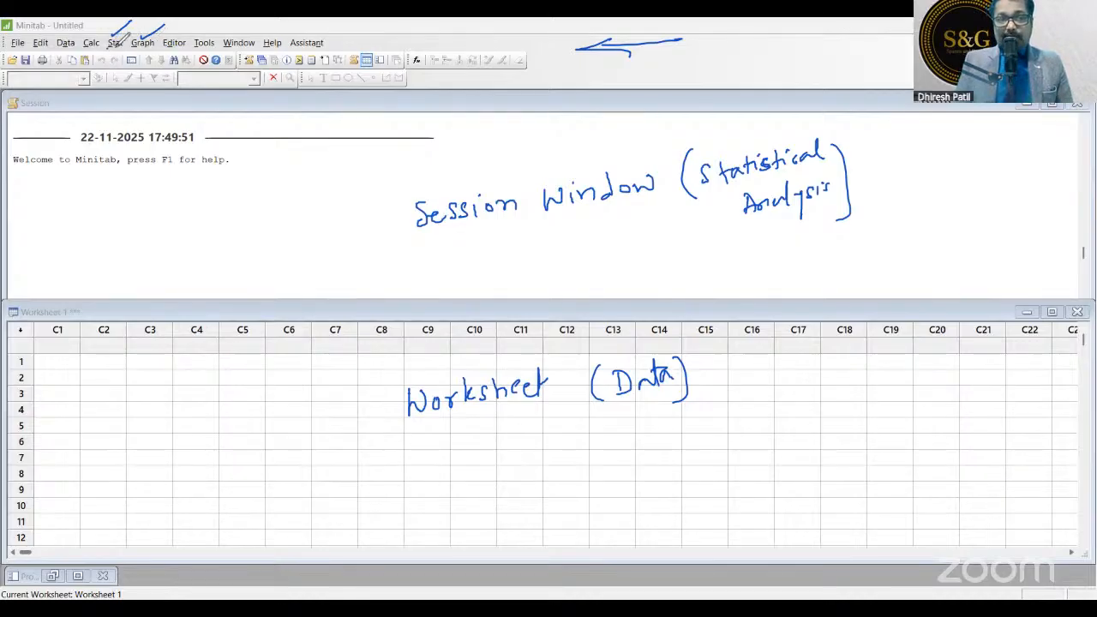
{"action": "left_click_drag", "start_coordinate": [154, 46], "coordinate": [110, 52]}
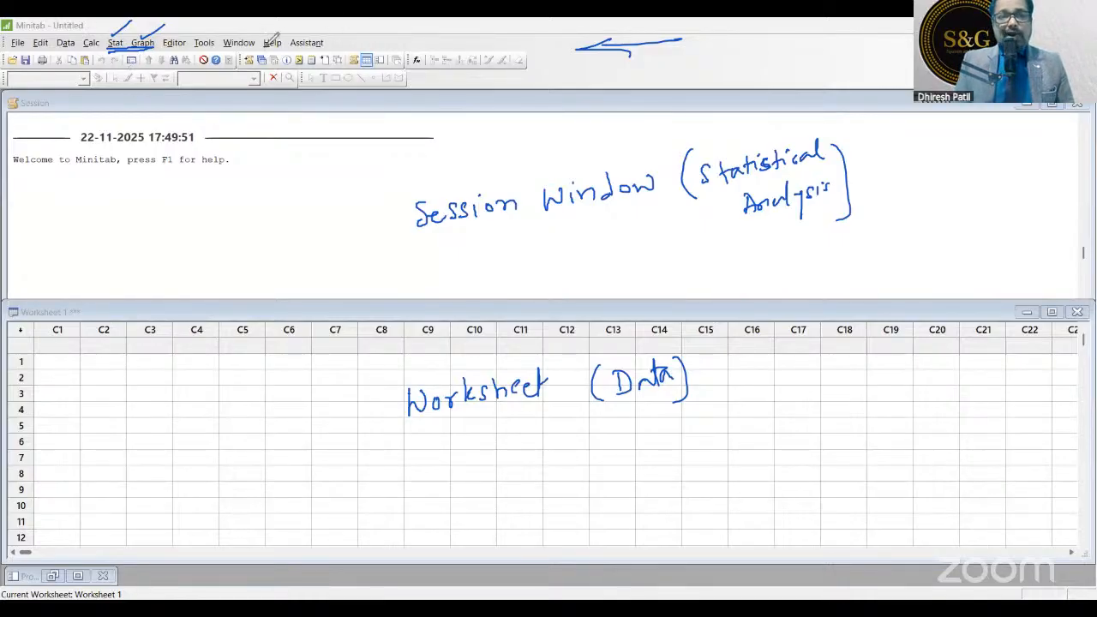
{"action": "mouse_move", "coordinate": [279, 34]}
{"action": "left_mouse_down"}
{"action": "mouse_move", "coordinate": [261, 39]}
{"action": "mouse_move", "coordinate": [273, 53]}
{"action": "mouse_move", "coordinate": [289, 32]}
{"action": "mouse_move", "coordinate": [283, 42]}
{"action": "left_mouse_up"}
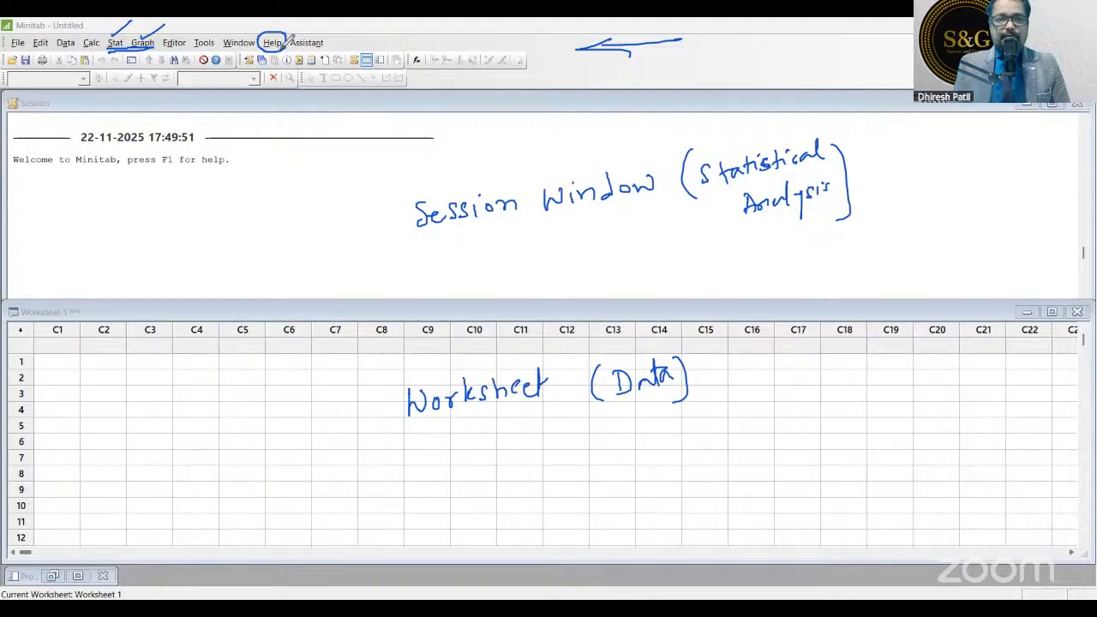
{"action": "mouse_move", "coordinate": [257, 50]}
{"action": "left_mouse_down"}
{"action": "mouse_move", "coordinate": [235, 67]}
{"action": "mouse_move", "coordinate": [292, 63]}
{"action": "mouse_move", "coordinate": [286, 50]}
{"action": "mouse_move", "coordinate": [238, 64]}
{"action": "left_mouse_up"}
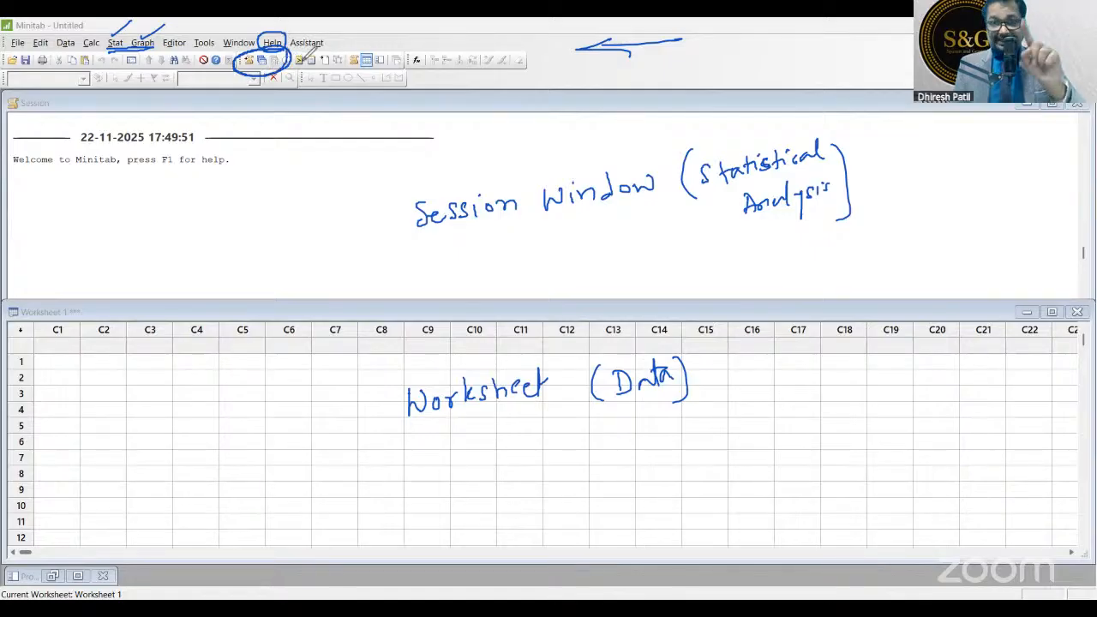
{"action": "mouse_move", "coordinate": [262, 73]}
{"action": "left_mouse_down"}
{"action": "mouse_move", "coordinate": [264, 126]}
{"action": "mouse_move", "coordinate": [273, 110]}
{"action": "left_mouse_up"}
{"action": "mouse_move", "coordinate": [250, 146]}
{"action": "left_mouse_down"}
{"action": "mouse_move", "coordinate": [251, 167]}
{"action": "mouse_move", "coordinate": [283, 144]}
{"action": "mouse_move", "coordinate": [313, 142]}
{"action": "mouse_move", "coordinate": [299, 154]}
{"action": "left_mouse_up"}
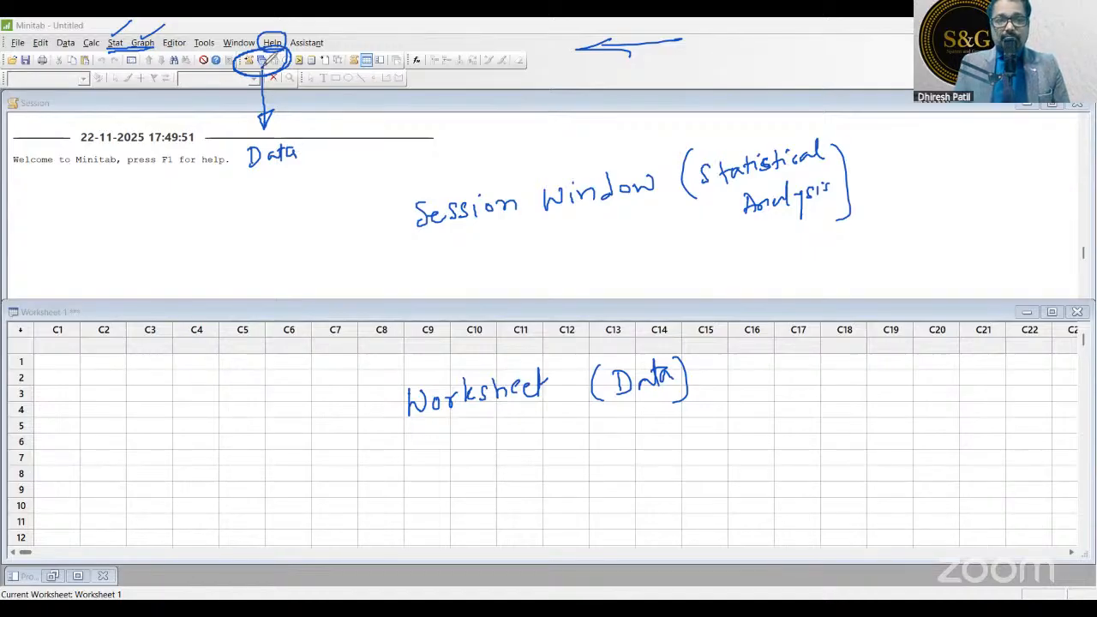
{"action": "mouse_move", "coordinate": [254, 65]}
{"action": "left_mouse_down"}
{"action": "mouse_move", "coordinate": [226, 106]}
{"action": "mouse_move", "coordinate": [164, 125]}
{"action": "mouse_move", "coordinate": [224, 111]}
{"action": "left_mouse_up"}
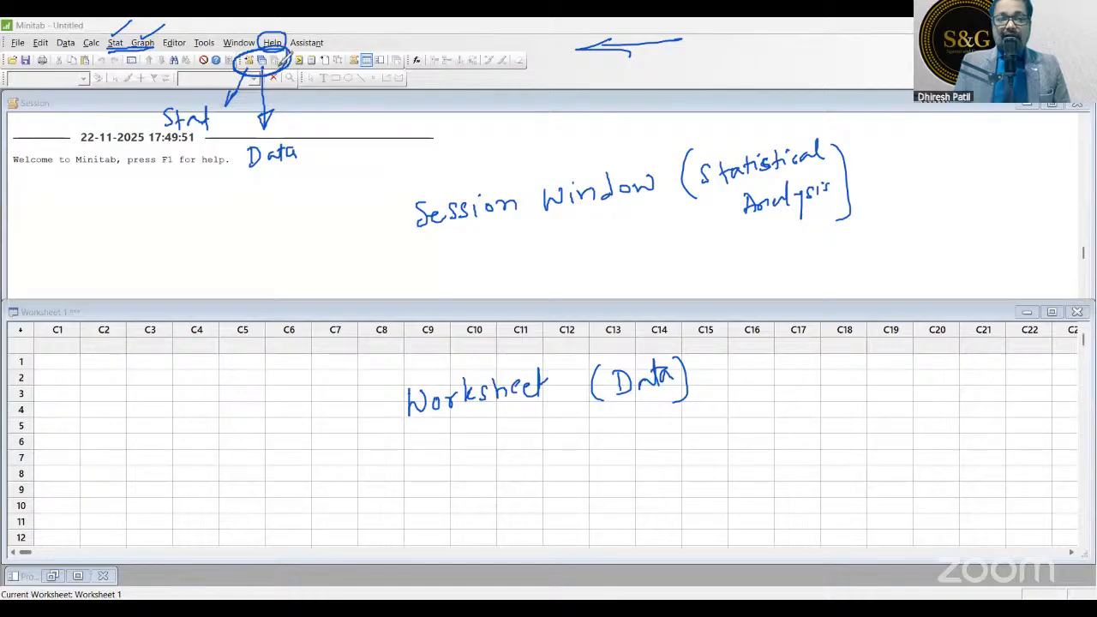
{"action": "mouse_move", "coordinate": [288, 60]}
{"action": "left_mouse_down"}
{"action": "mouse_move", "coordinate": [346, 120]}
{"action": "mouse_move", "coordinate": [384, 110]}
{"action": "mouse_move", "coordinate": [395, 122]}
{"action": "mouse_move", "coordinate": [405, 107]}
{"action": "left_mouse_up"}
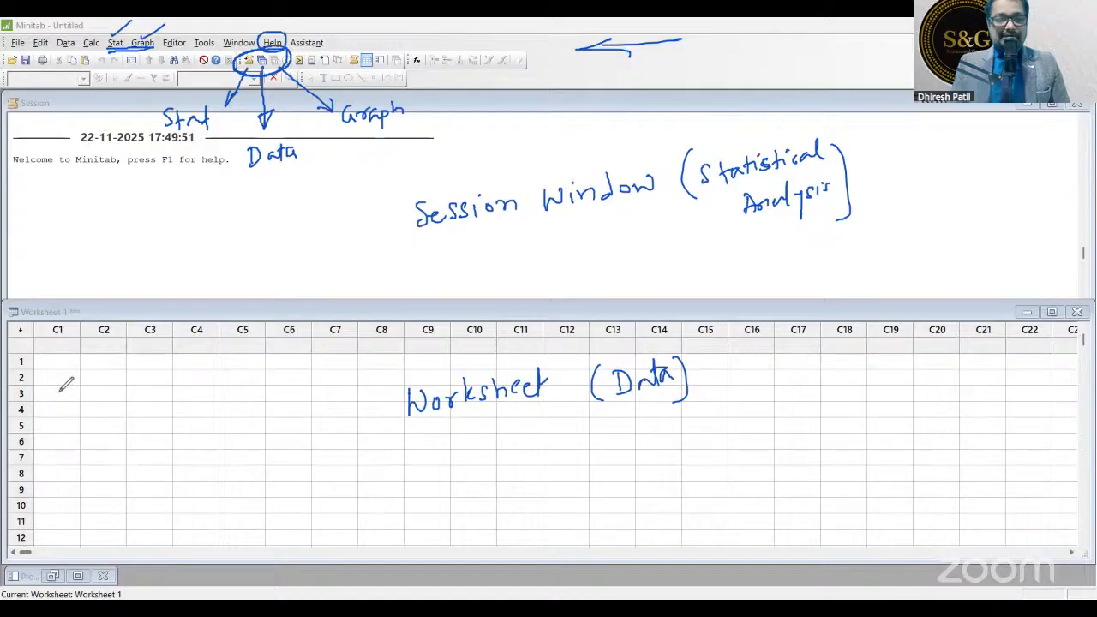
{"action": "key", "text": "e"}
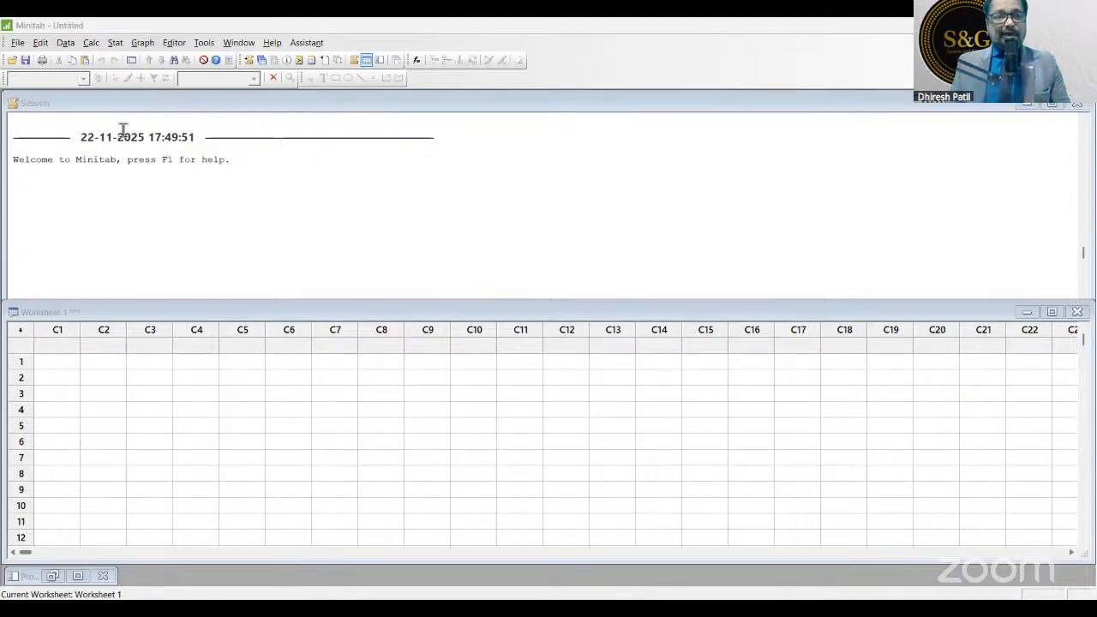
- Generate 5 rows of normally distributed random data in column C1, with mean 0.0 and standard deviation 1.0
{"action": "left_click", "coordinate": [89, 43]}
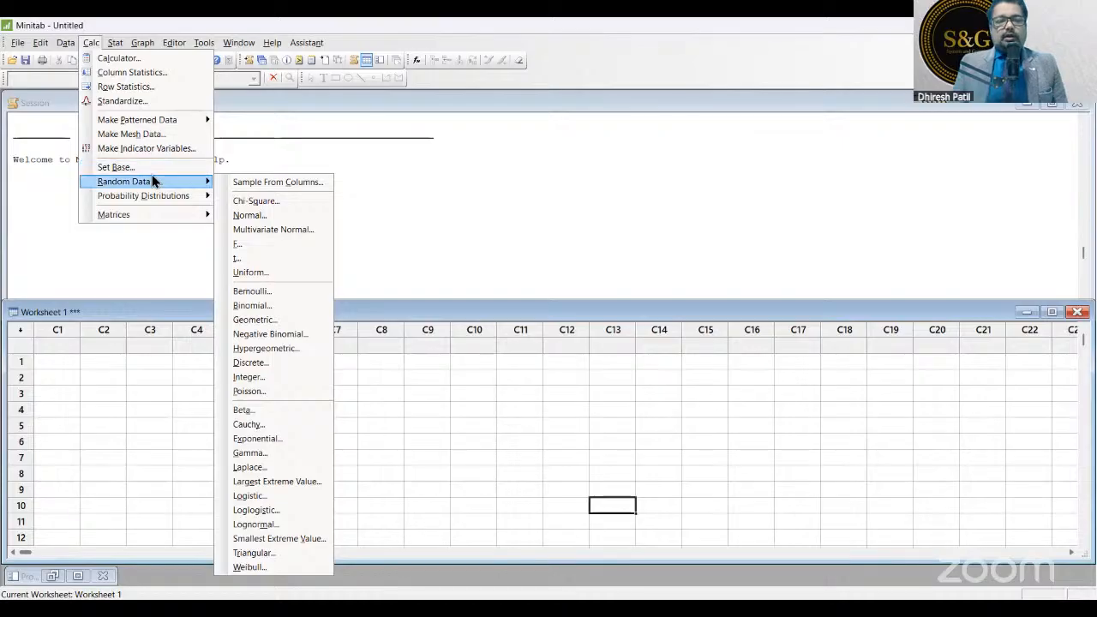
{"action": "left_click", "coordinate": [272, 215]}
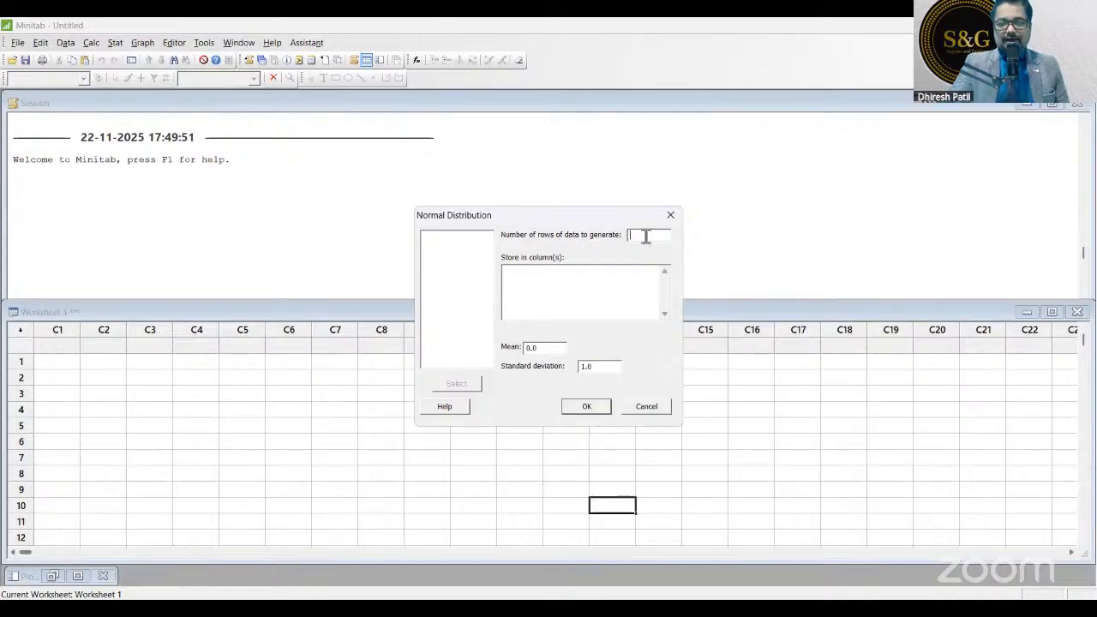
{"action": "type", "text": "5"}
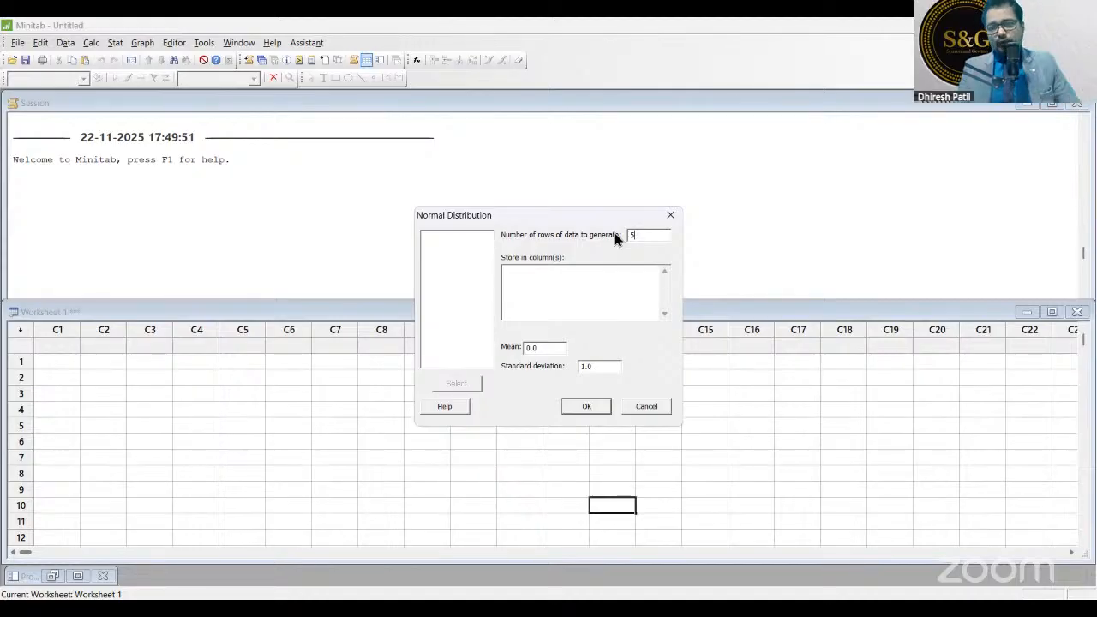
{"action": "left_click", "coordinate": [529, 272]}
{"action": "type", "text": "C1"}
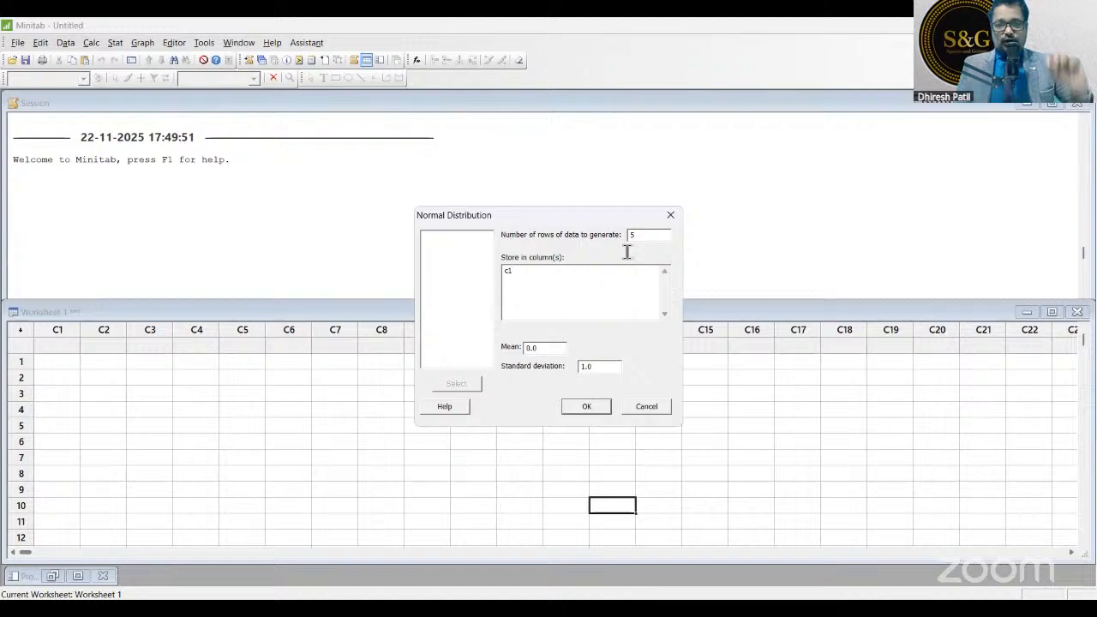
{"action": "left_click", "coordinate": [586, 408]}
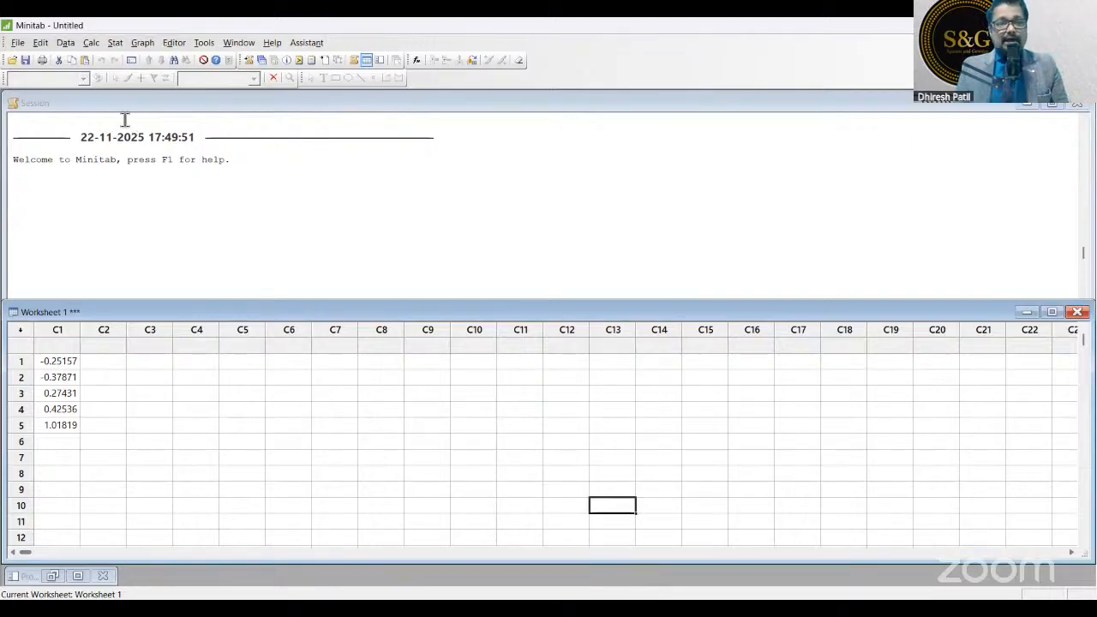
- Rerun the normal random data command with 50 rows stored in column C2 and check the column down to its last value
{"action": "left_click", "coordinate": [131, 60]}
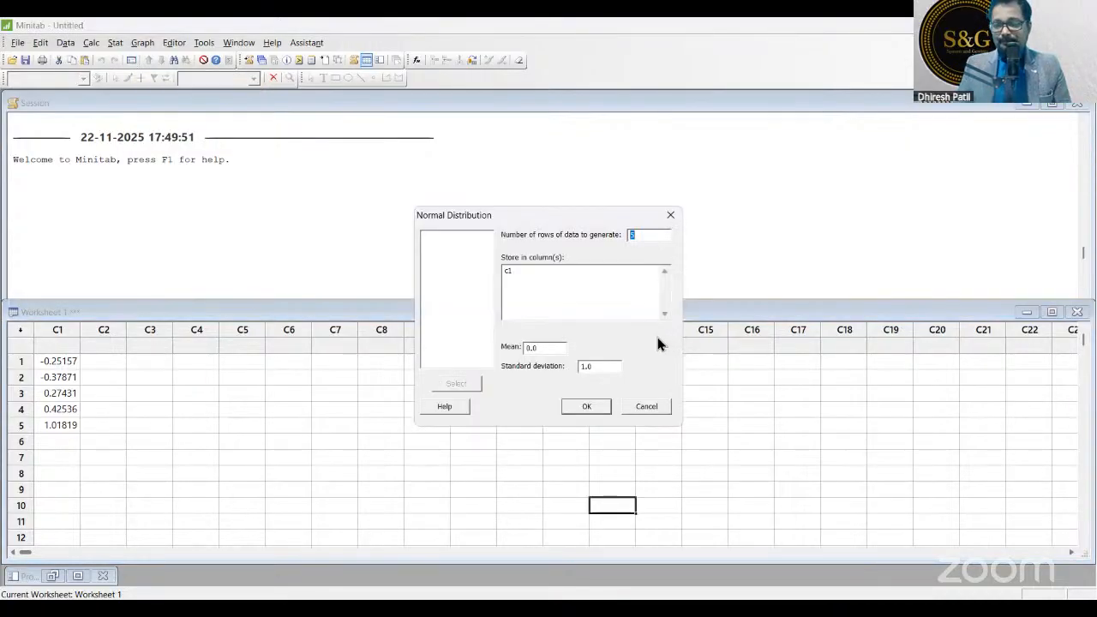
{"action": "key", "text": "Escape"}
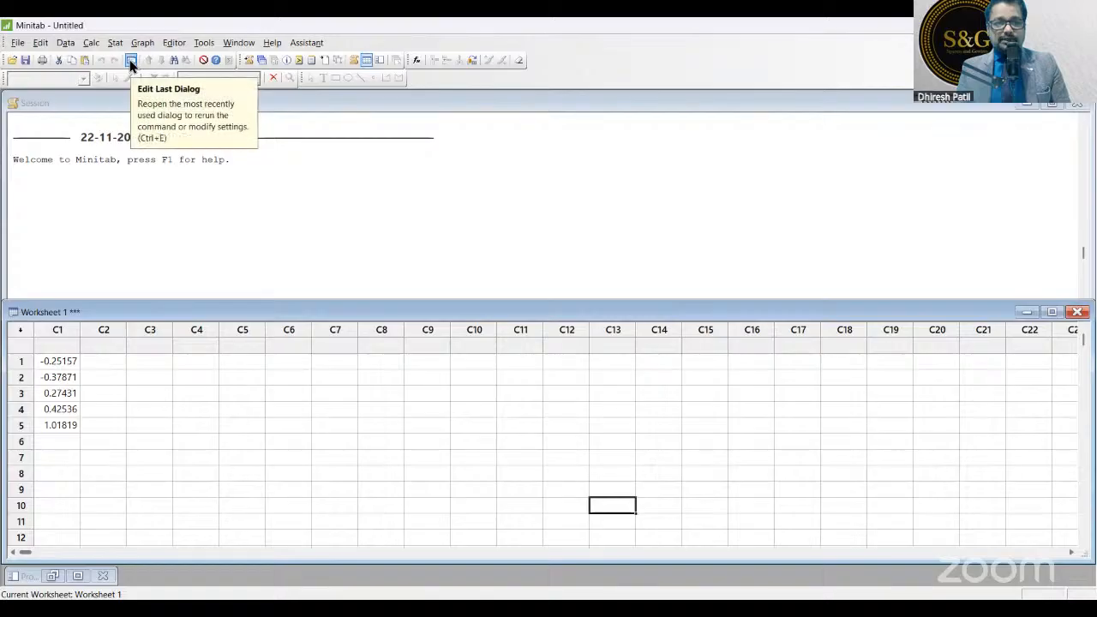
{"action": "left_click", "coordinate": [131, 61]}
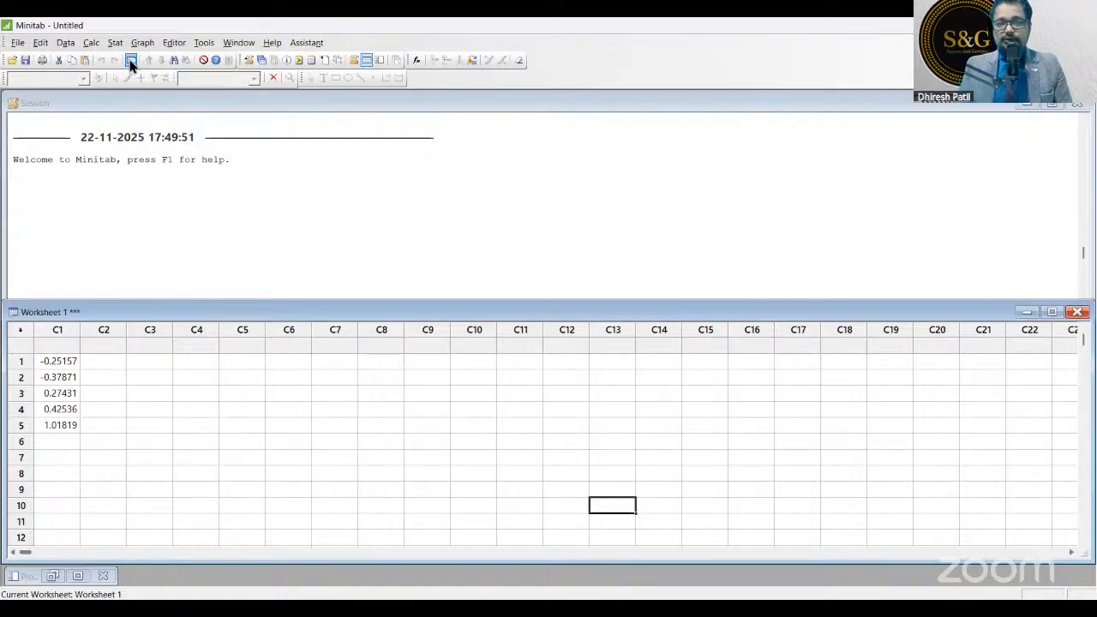
{"action": "left_click", "coordinate": [652, 236]}
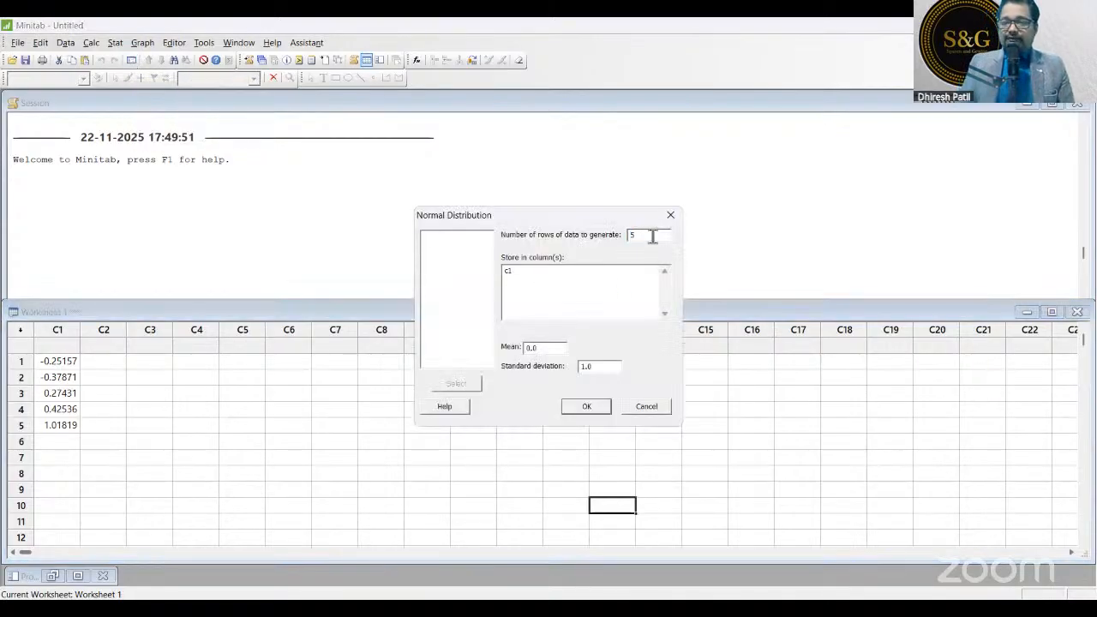
{"action": "type", "text": "0"}
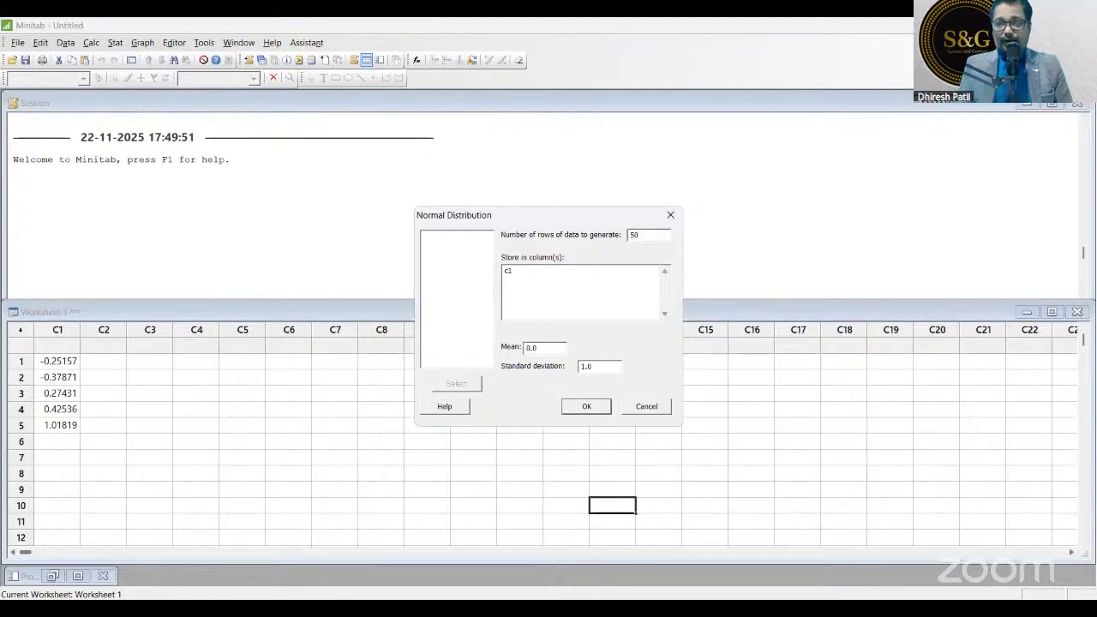
{"action": "left_click", "coordinate": [580, 267]}
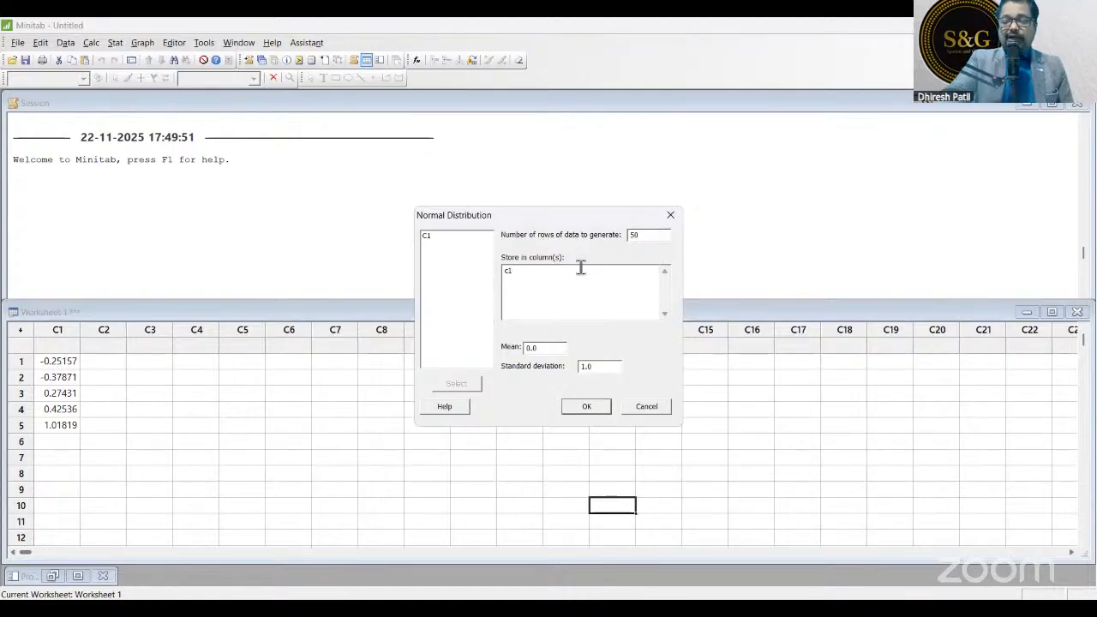
{"action": "key", "text": "BackSpace"}
{"action": "type", "text": "2"}
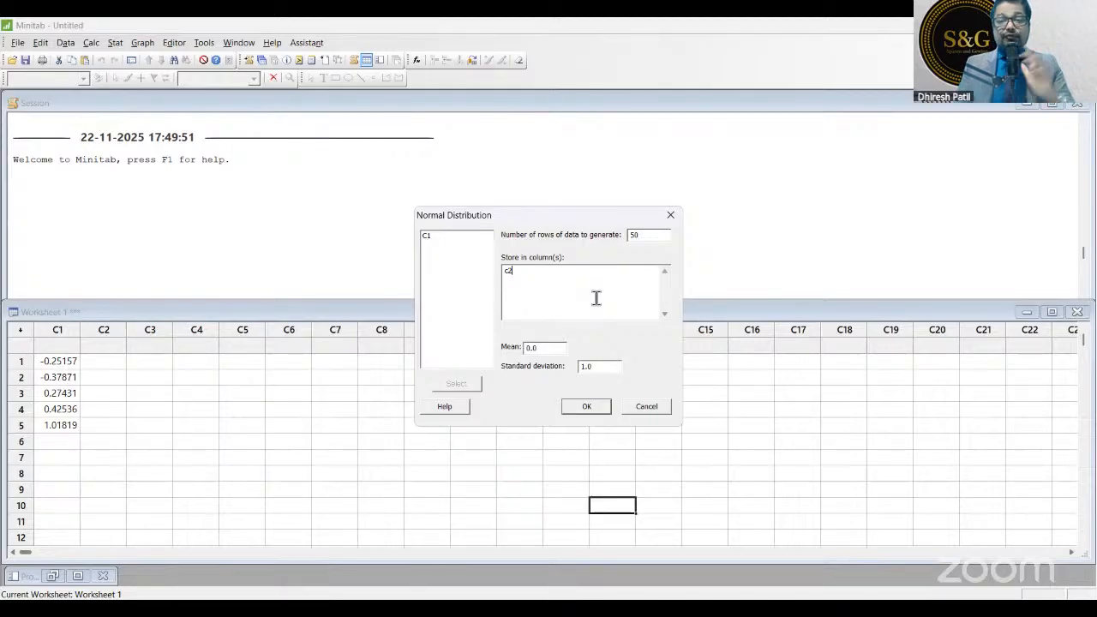
{"action": "left_click", "coordinate": [587, 404]}
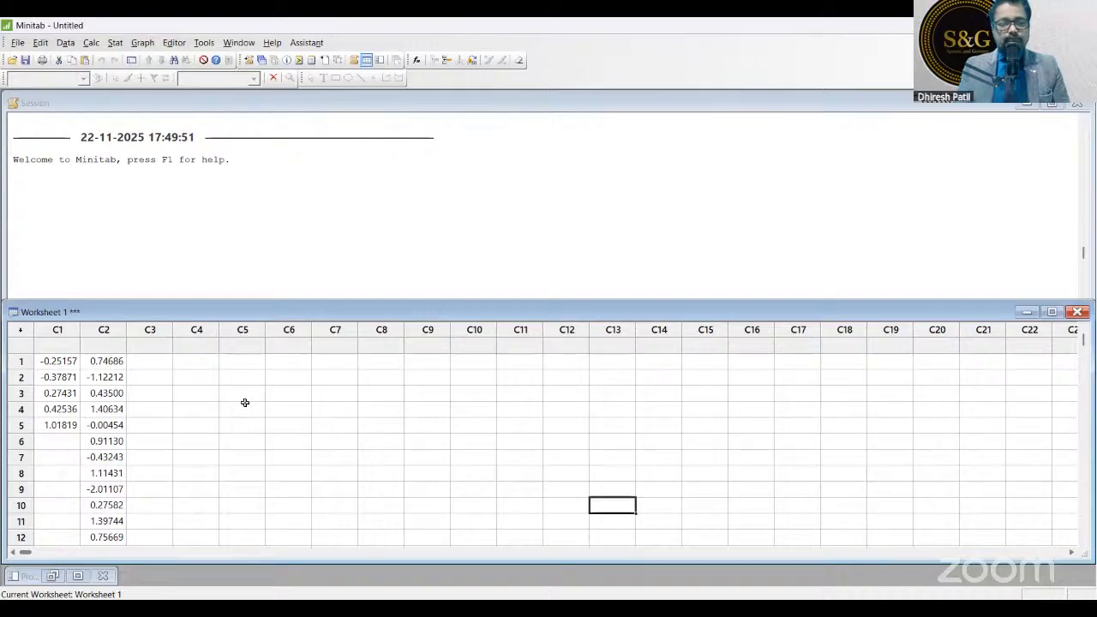
{"action": "scroll", "coordinate": [226, 426], "scroll_direction": "down", "scroll_amount": 2}
{"action": "scroll", "coordinate": [226, 425], "scroll_direction": "down", "scroll_amount": 9}
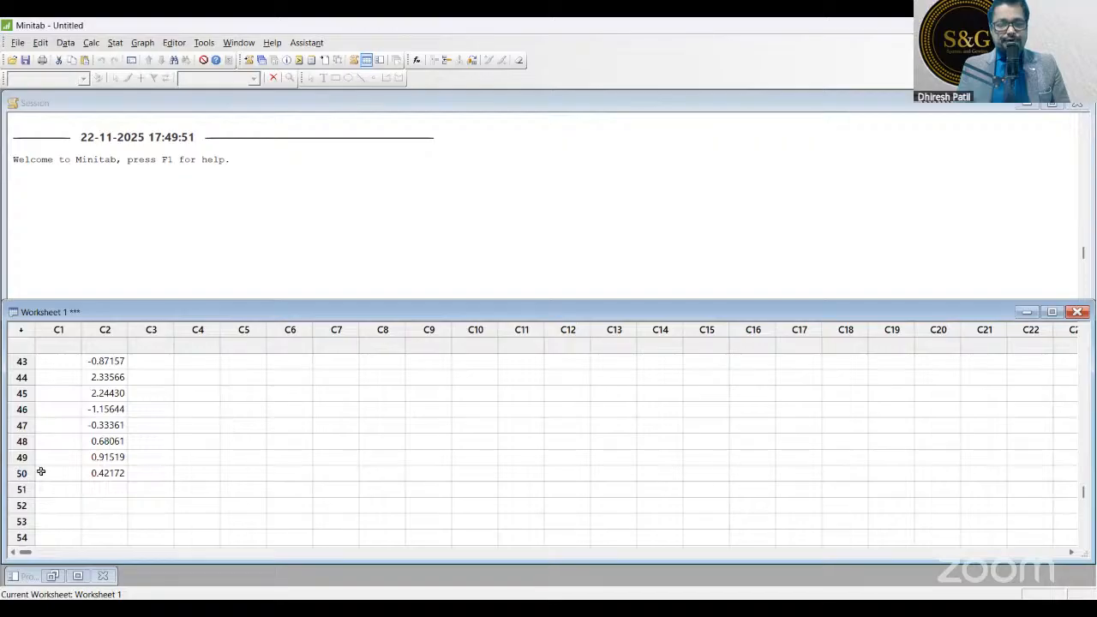
{"action": "key", "text": "ctrl+Down"}
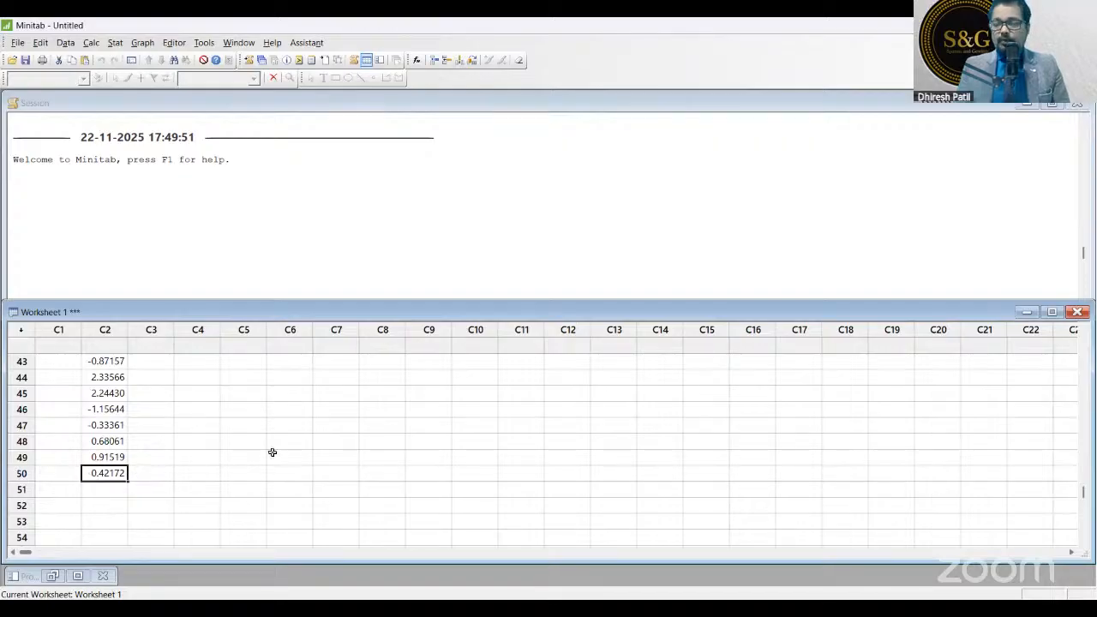
{"action": "scroll", "coordinate": [274, 453], "scroll_direction": "up", "scroll_amount": 8}
{"action": "scroll", "coordinate": [274, 453], "scroll_direction": "up", "scroll_amount": 6}
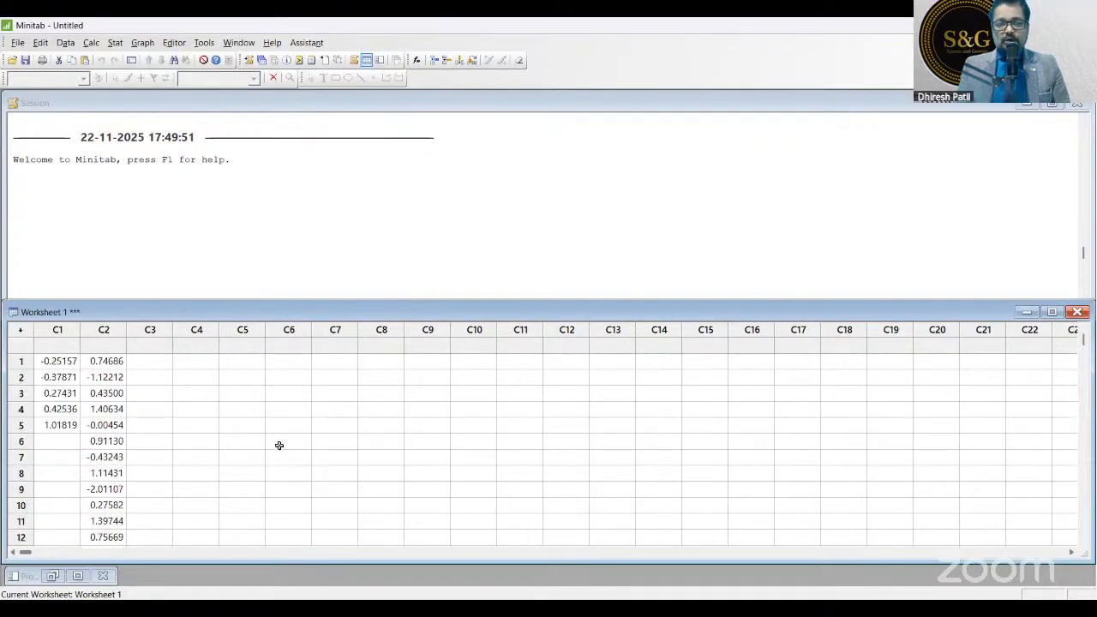
- Rerun the normal random data command with 5000 rows stored in column C3 and look through the generated values
{"action": "left_click", "coordinate": [131, 60]}
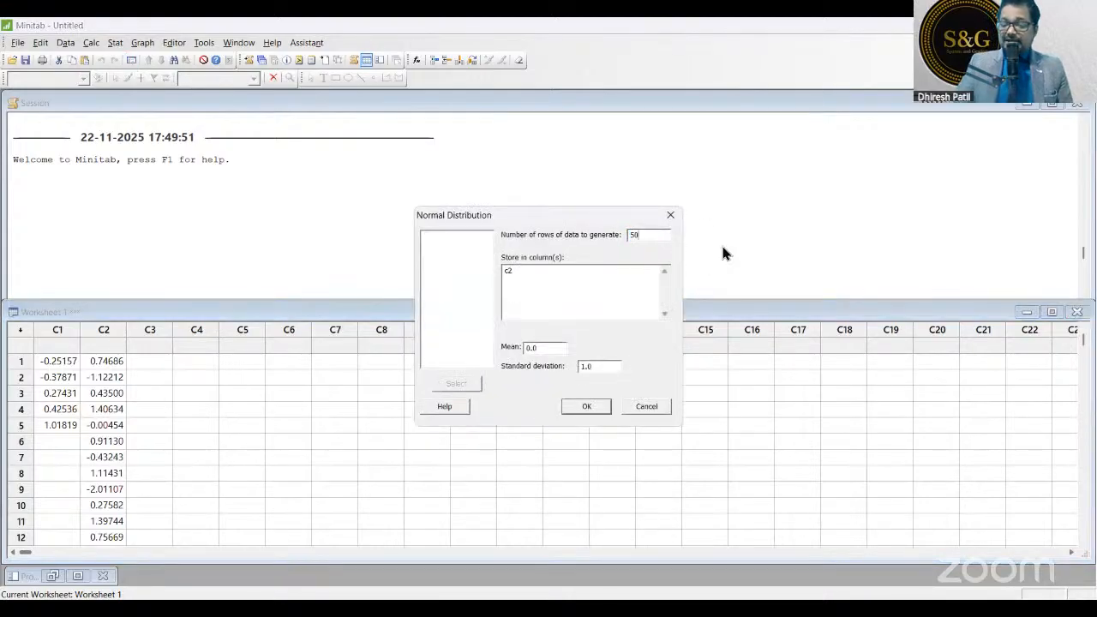
{"action": "type", "text": "00"}
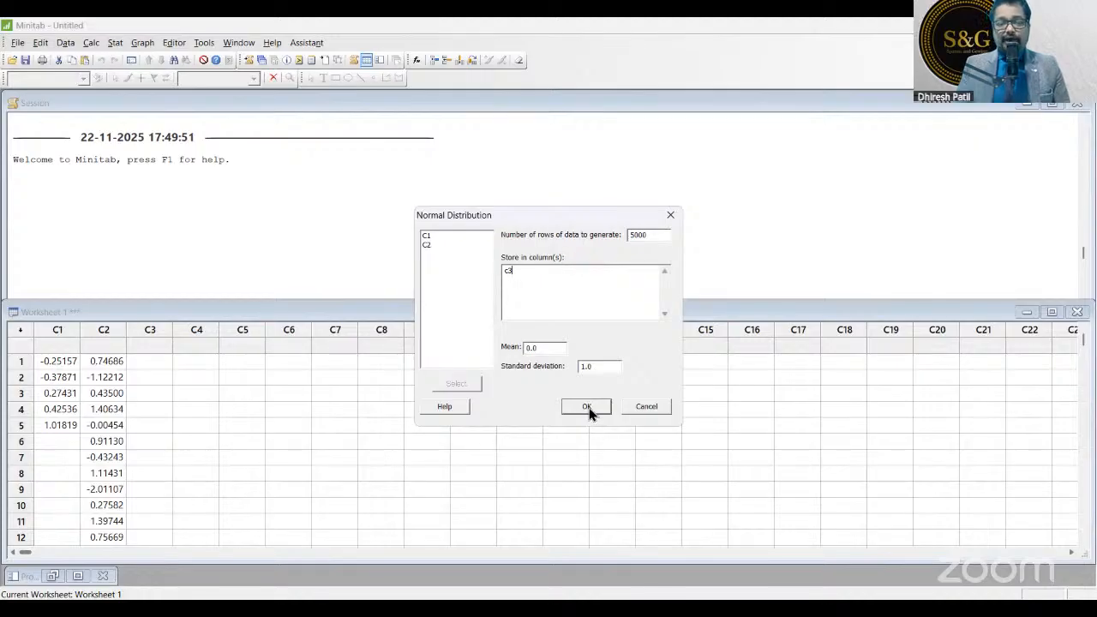
{"action": "key", "text": "Return"}
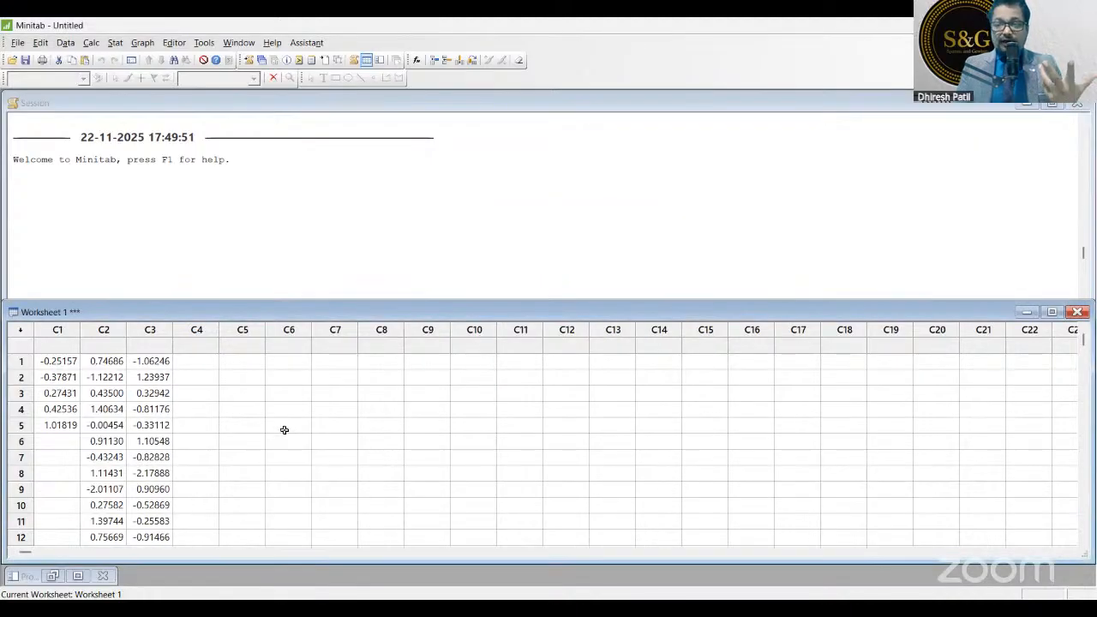
{"action": "scroll", "coordinate": [285, 429], "scroll_direction": "down", "scroll_amount": 20}
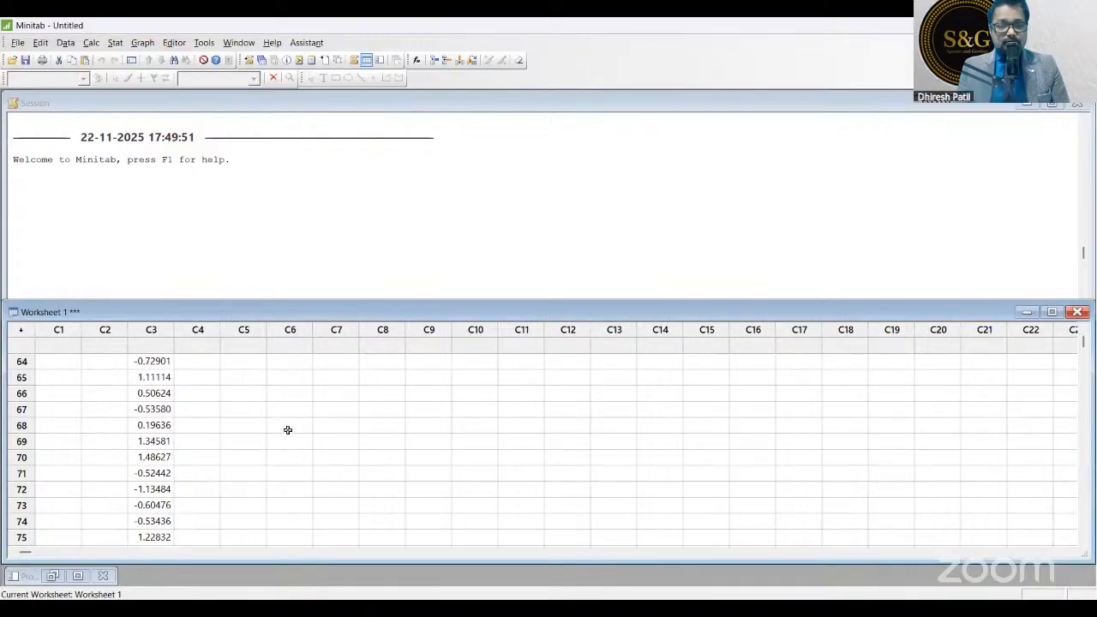
{"action": "scroll", "coordinate": [458, 529], "scroll_direction": "down", "scroll_amount": 4}
{"action": "scroll", "coordinate": [468, 479], "scroll_direction": "up", "scroll_amount": 20}
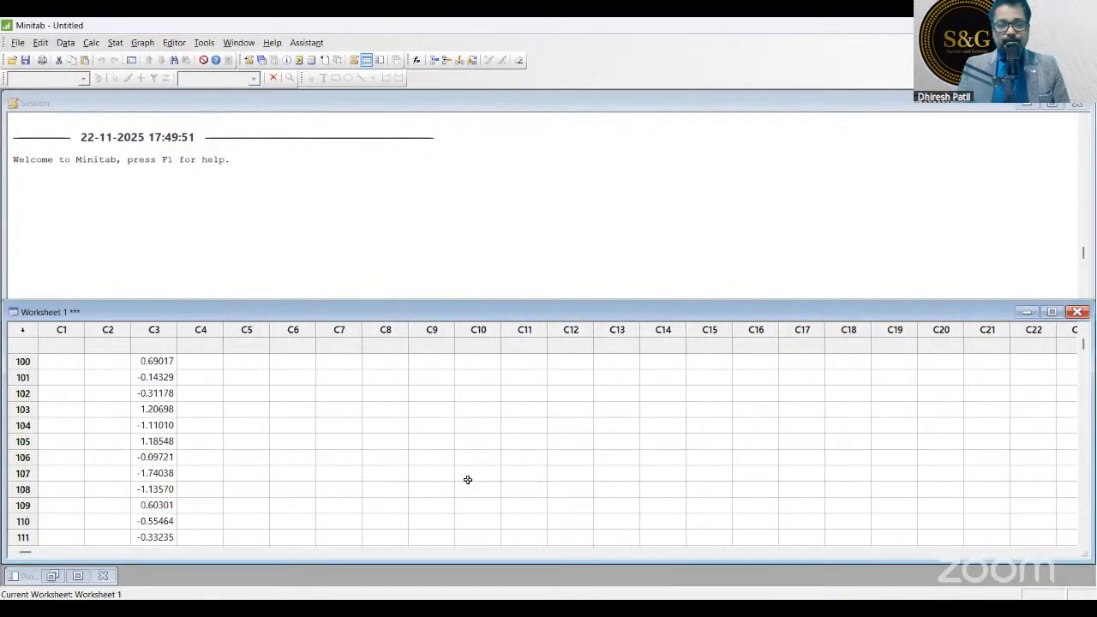
{"action": "scroll", "coordinate": [468, 476], "scroll_direction": "up", "scroll_amount": 20}
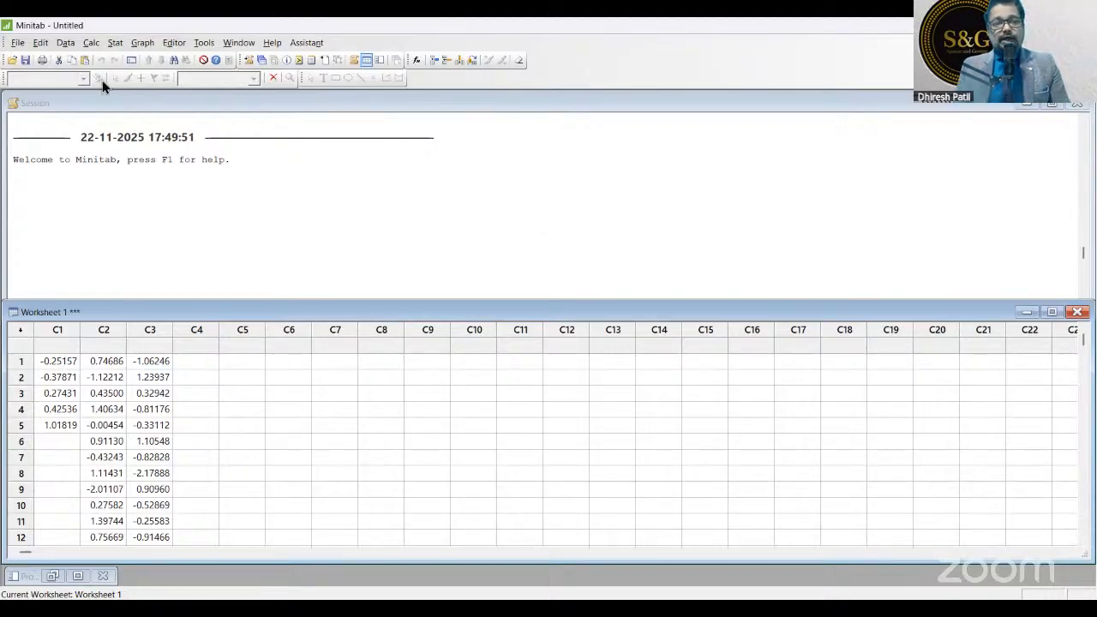
{"action": "left_click", "coordinate": [144, 43]}
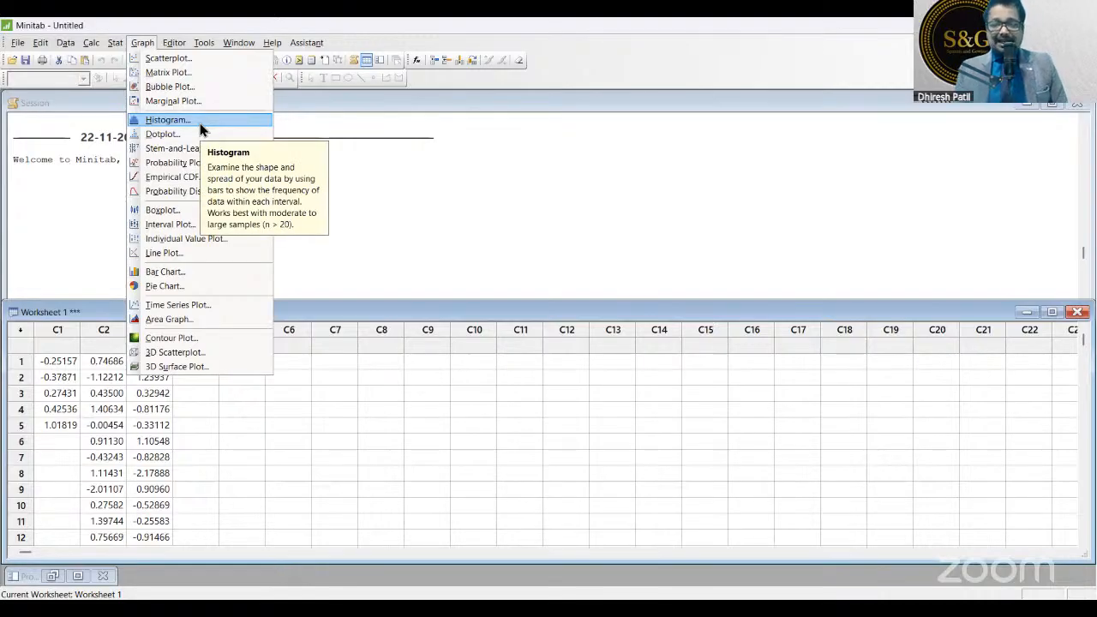
{"action": "left_click", "coordinate": [200, 124]}
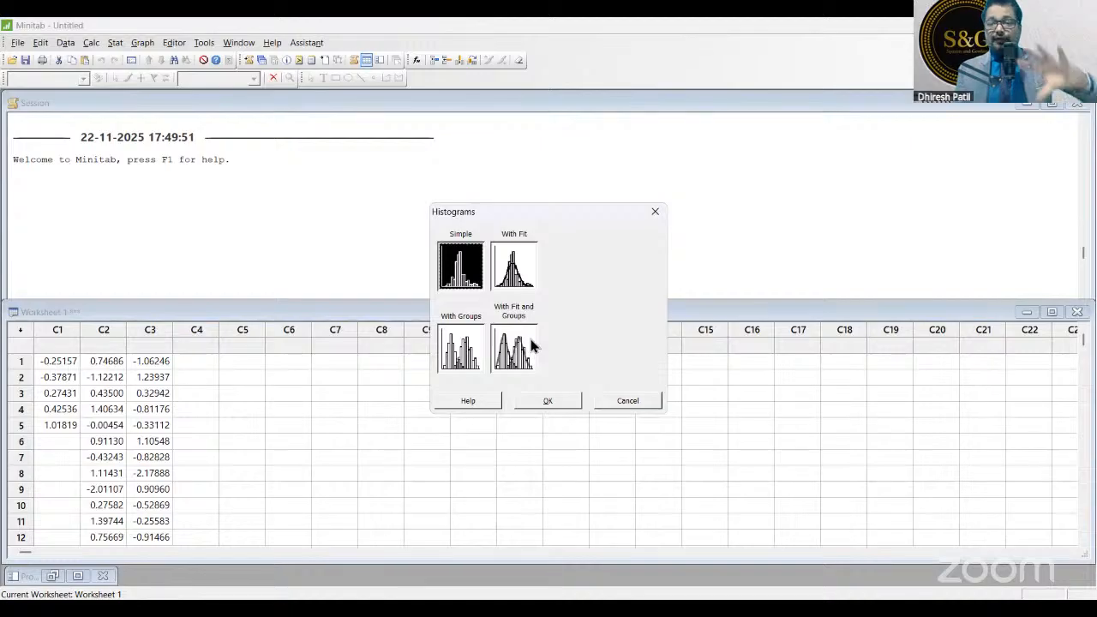
{"action": "left_click", "coordinate": [526, 265]}
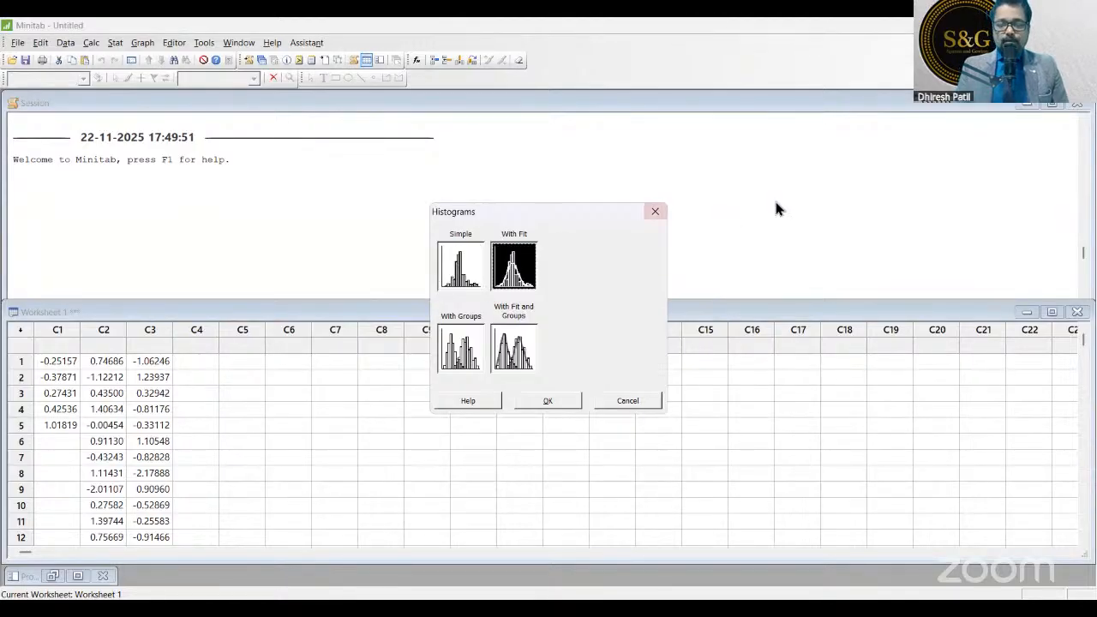
{"action": "left_click", "coordinate": [551, 400]}
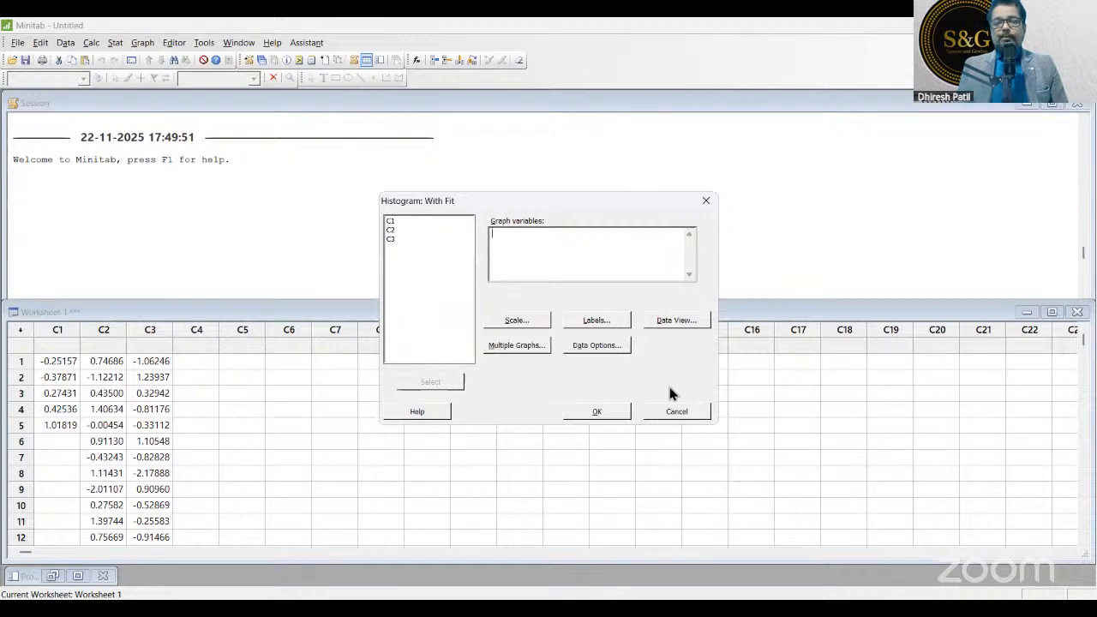
- Create separate histograms with normal fit for C1, C2 and C3, and spread out the graph windows so all three can be compared
{"action": "left_click", "coordinate": [142, 43]}
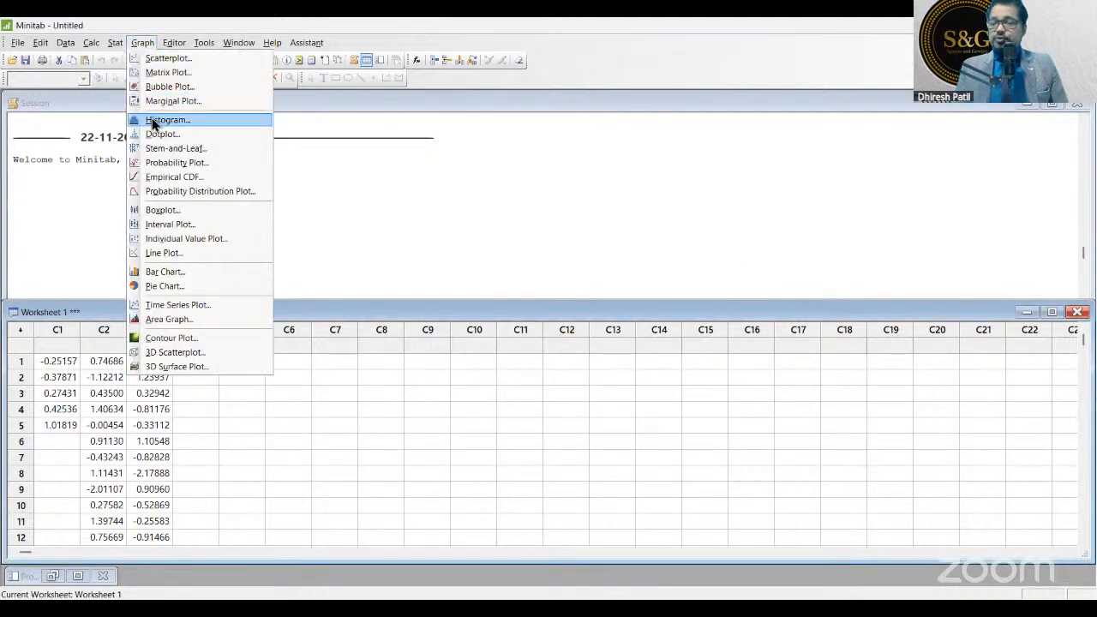
{"action": "left_click", "coordinate": [152, 120]}
{"action": "left_click", "coordinate": [514, 265]}
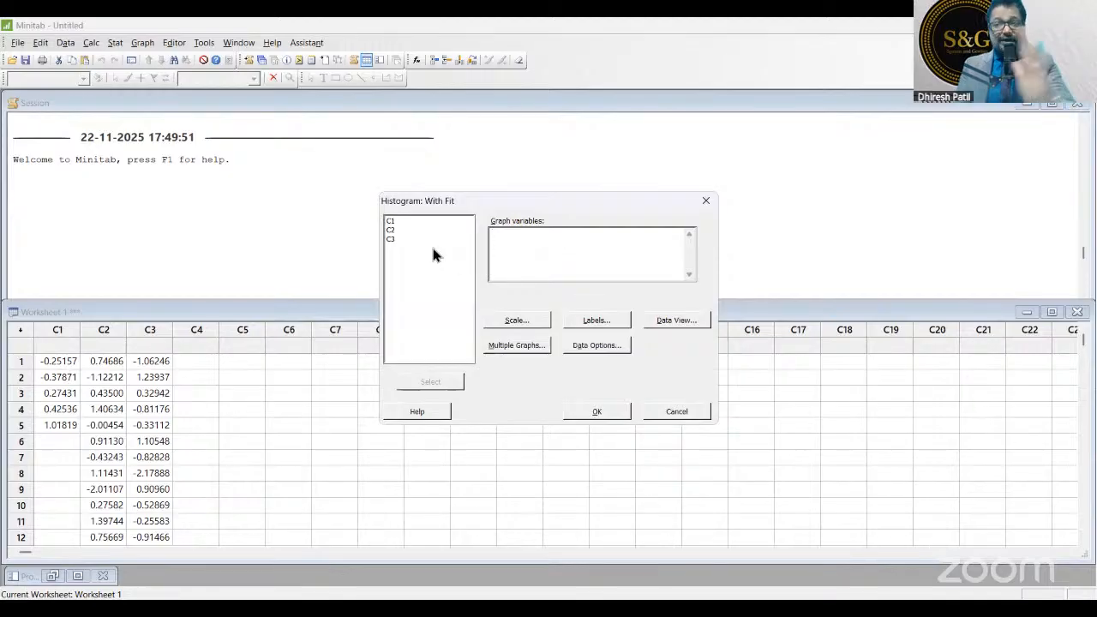
{"action": "double_click", "coordinate": [391, 221]}
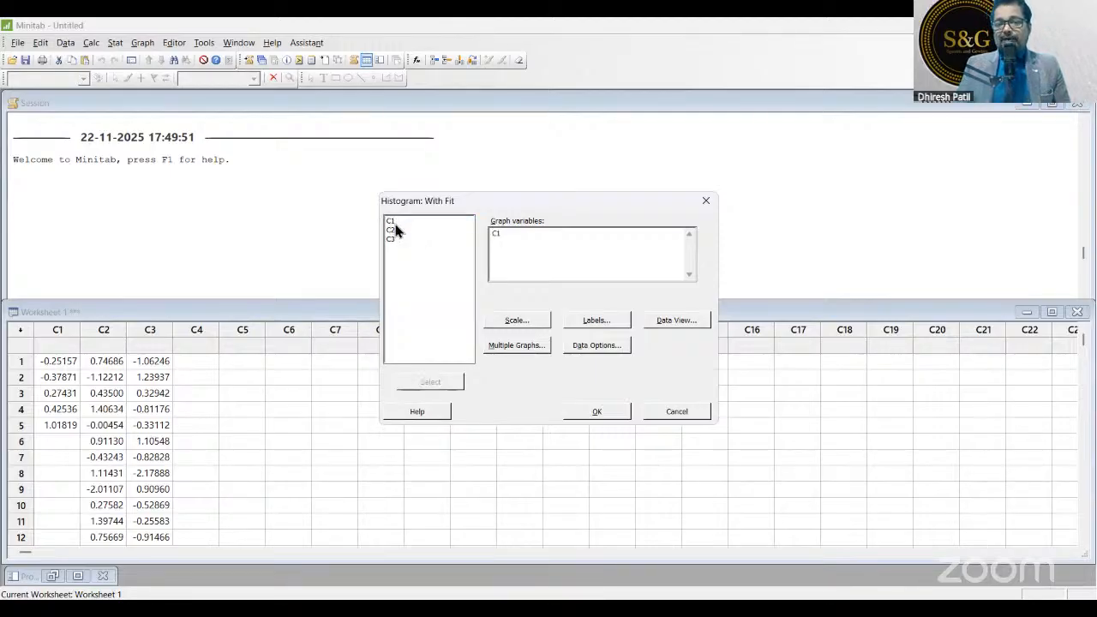
{"action": "left_click", "coordinate": [394, 230]}
{"action": "double_click", "coordinate": [396, 229]}
{"action": "double_click", "coordinate": [396, 238]}
{"action": "left_click", "coordinate": [599, 411]}
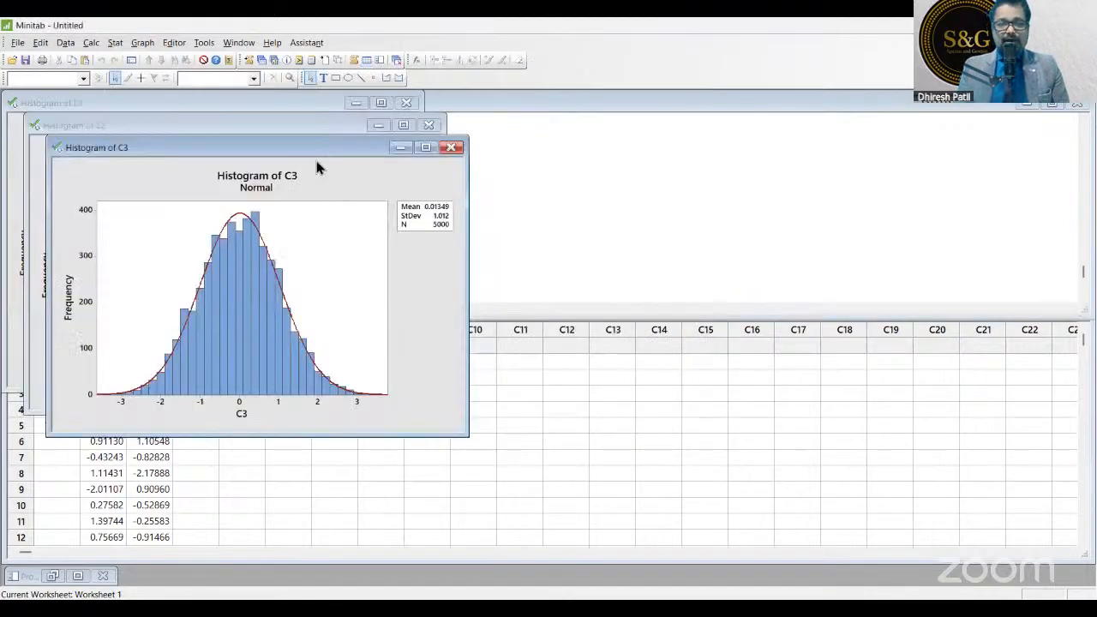
{"action": "left_click_drag", "start_coordinate": [317, 158], "coordinate": [859, 136]}
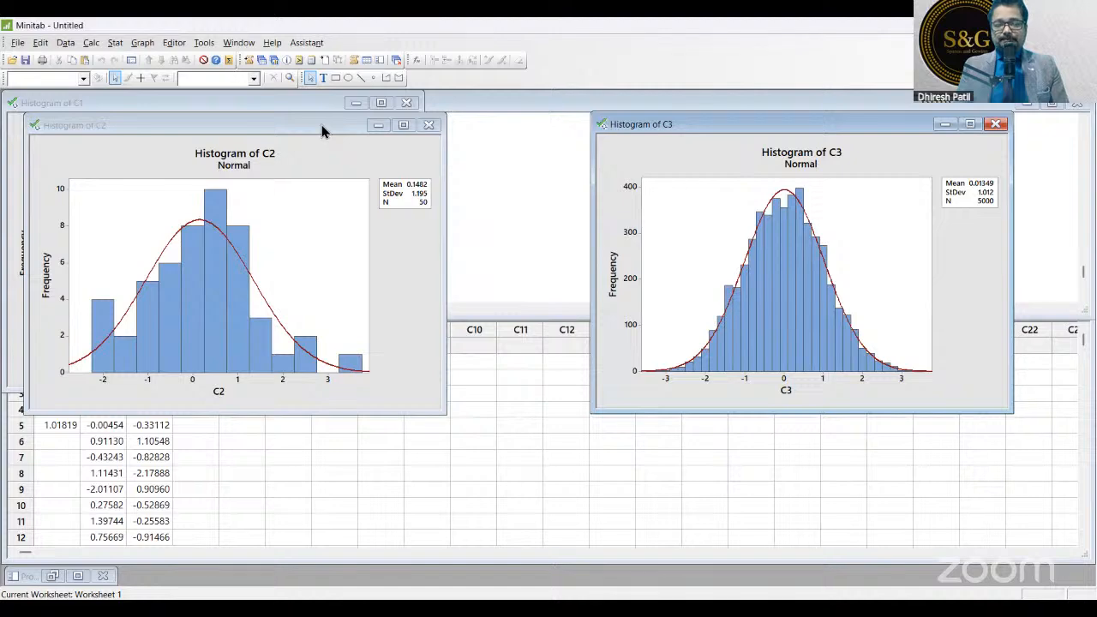
{"action": "left_click_drag", "start_coordinate": [322, 130], "coordinate": [581, 320]}
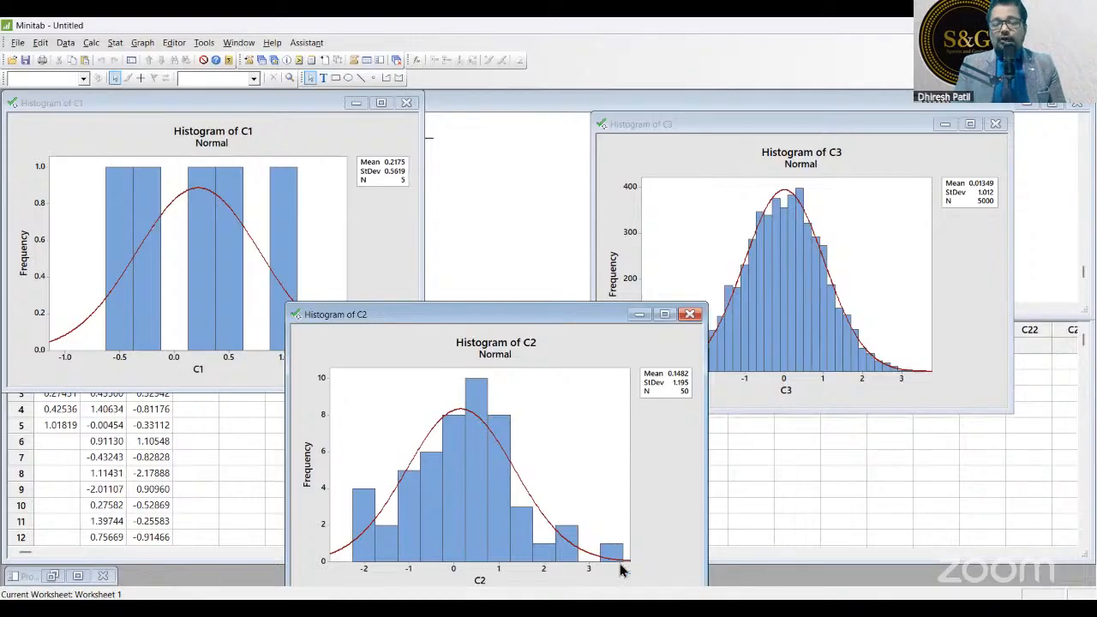
- Annotate the C1, C2 and C3 histograms with circled numbers 1, 2 and 3 and their sample sizes 5, 50 and 5000
{"action": "key", "text": "alt+Tab"}
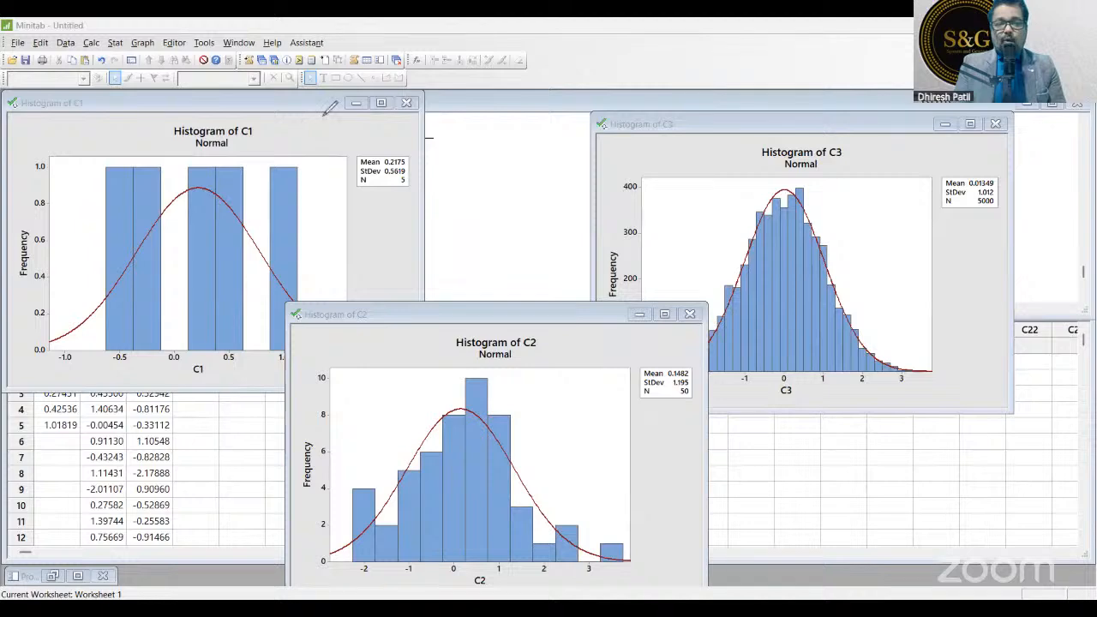
{"action": "left_click_drag", "start_coordinate": [318, 118], "coordinate": [315, 119]}
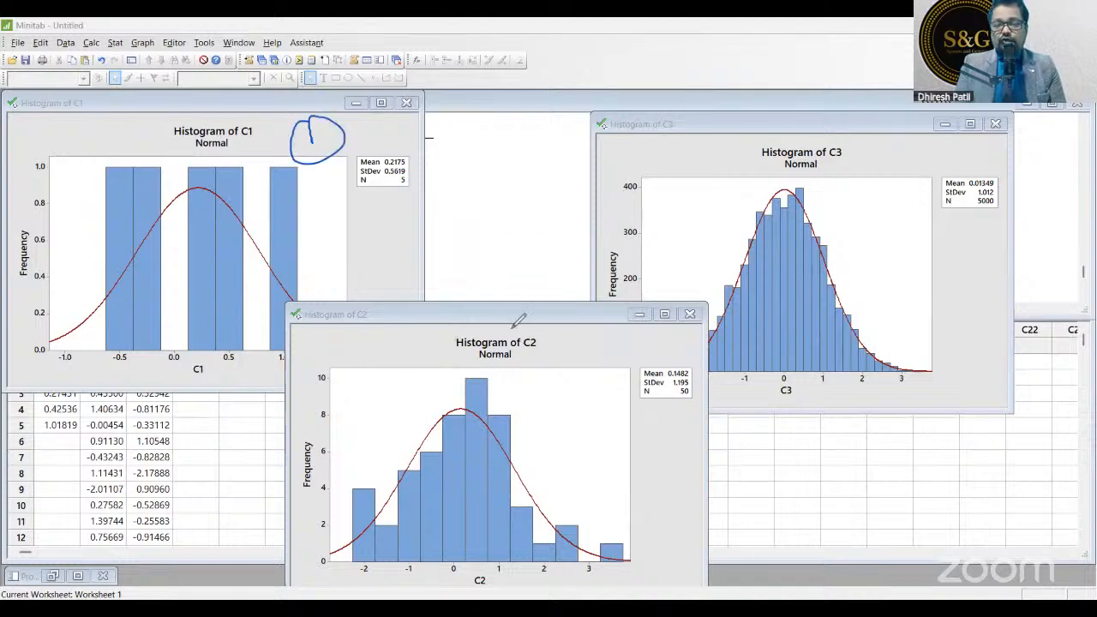
{"action": "left_click", "coordinate": [585, 352]}
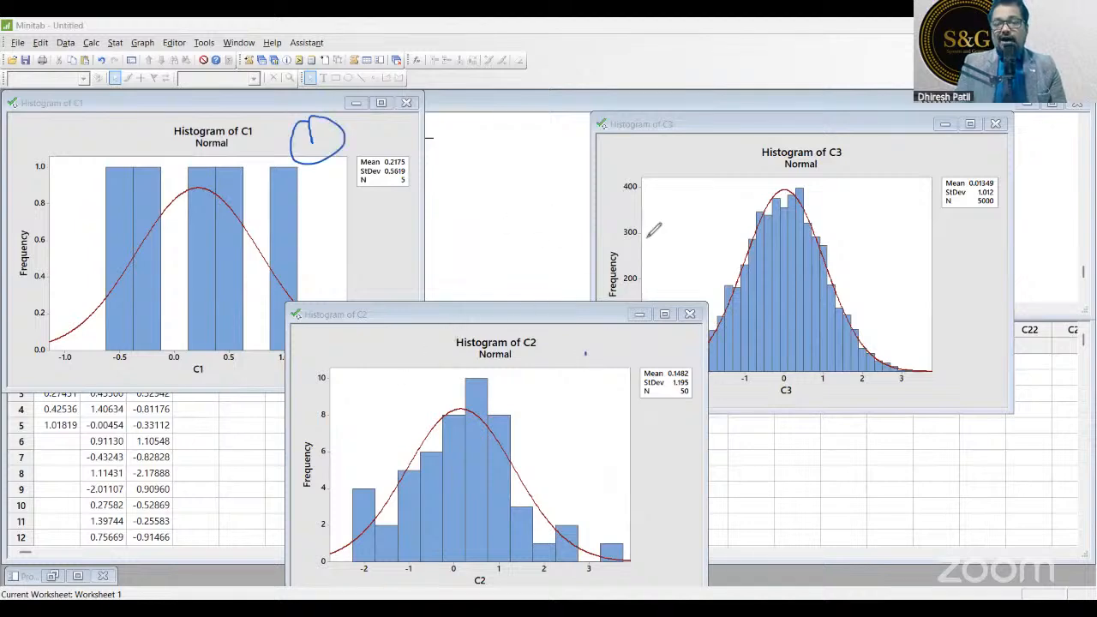
{"action": "mouse_move", "coordinate": [698, 160]}
{"action": "left_mouse_down"}
{"action": "mouse_move", "coordinate": [696, 184]}
{"action": "mouse_move", "coordinate": [704, 145]}
{"action": "left_mouse_up"}
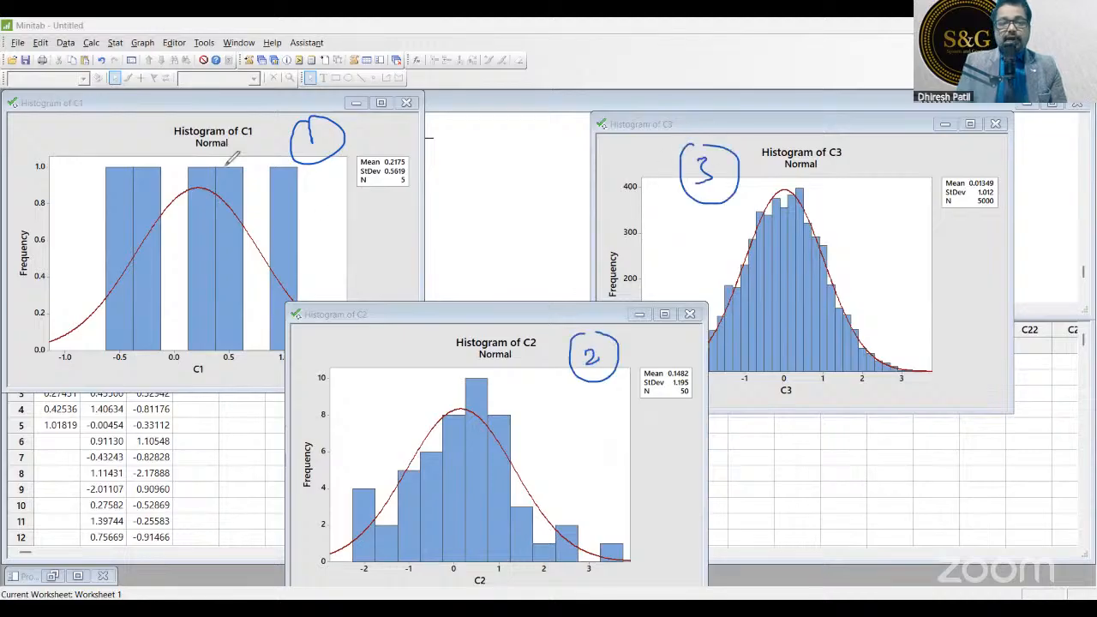
{"action": "mouse_move", "coordinate": [388, 124]}
{"action": "left_mouse_down"}
{"action": "mouse_move", "coordinate": [399, 123]}
{"action": "mouse_move", "coordinate": [389, 141]}
{"action": "left_mouse_up"}
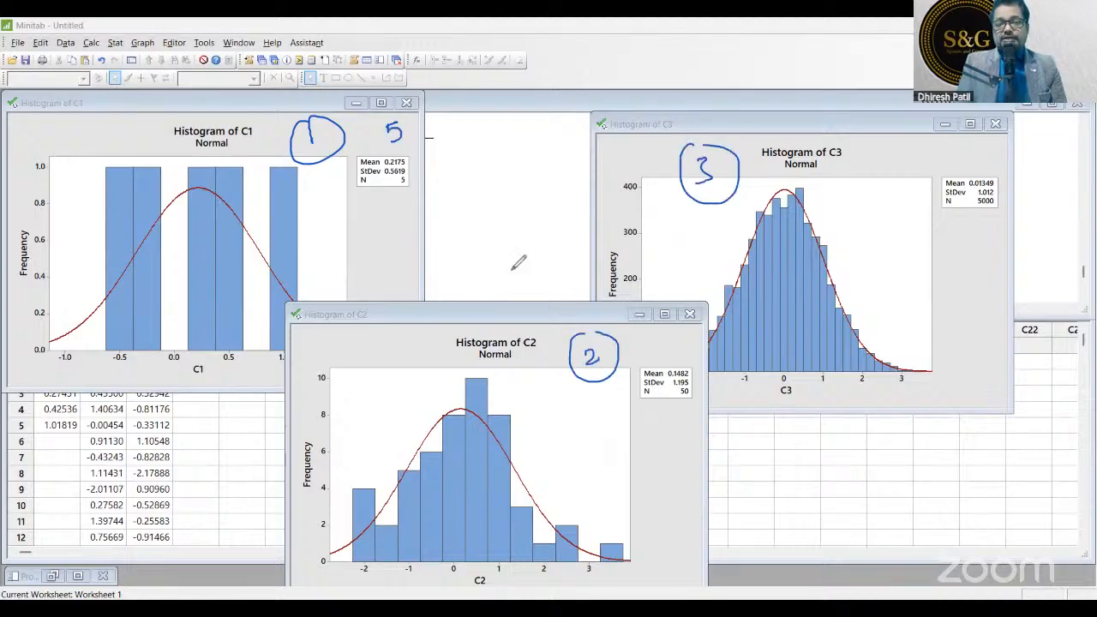
{"action": "mouse_move", "coordinate": [650, 334]}
{"action": "left_mouse_down"}
{"action": "mouse_move", "coordinate": [651, 346]}
{"action": "mouse_move", "coordinate": [676, 335]}
{"action": "left_mouse_up"}
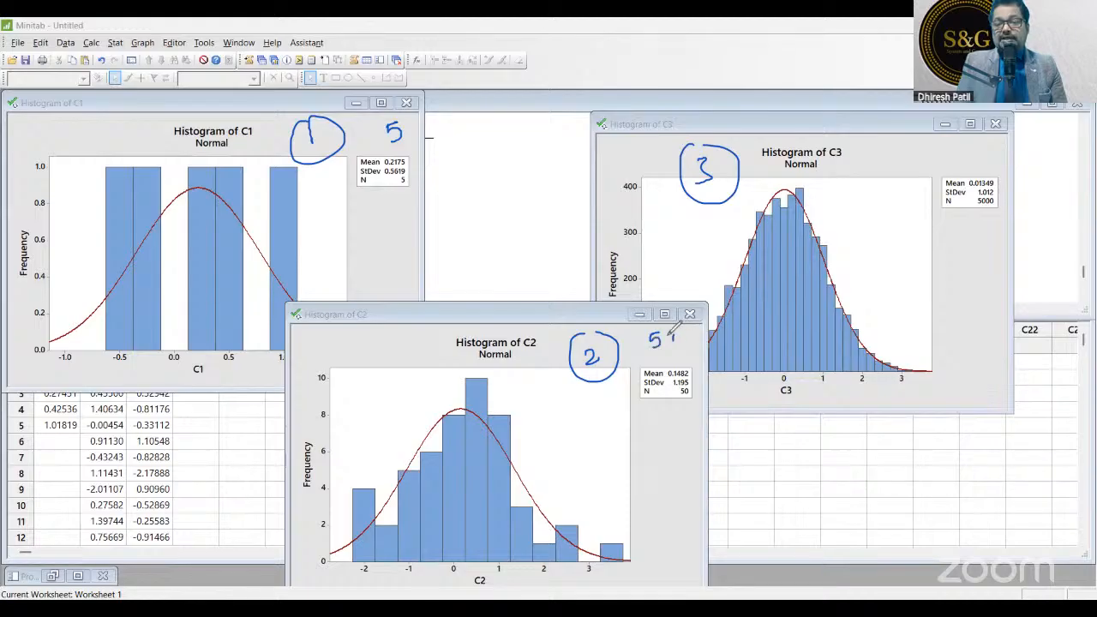
{"action": "mouse_move", "coordinate": [854, 145]}
{"action": "left_mouse_down"}
{"action": "mouse_move", "coordinate": [853, 160]}
{"action": "mouse_move", "coordinate": [881, 137]}
{"action": "left_mouse_up"}
{"action": "left_click_drag", "start_coordinate": [891, 136], "coordinate": [892, 134]}
{"action": "left_click_drag", "start_coordinate": [863, 168], "coordinate": [905, 153]}
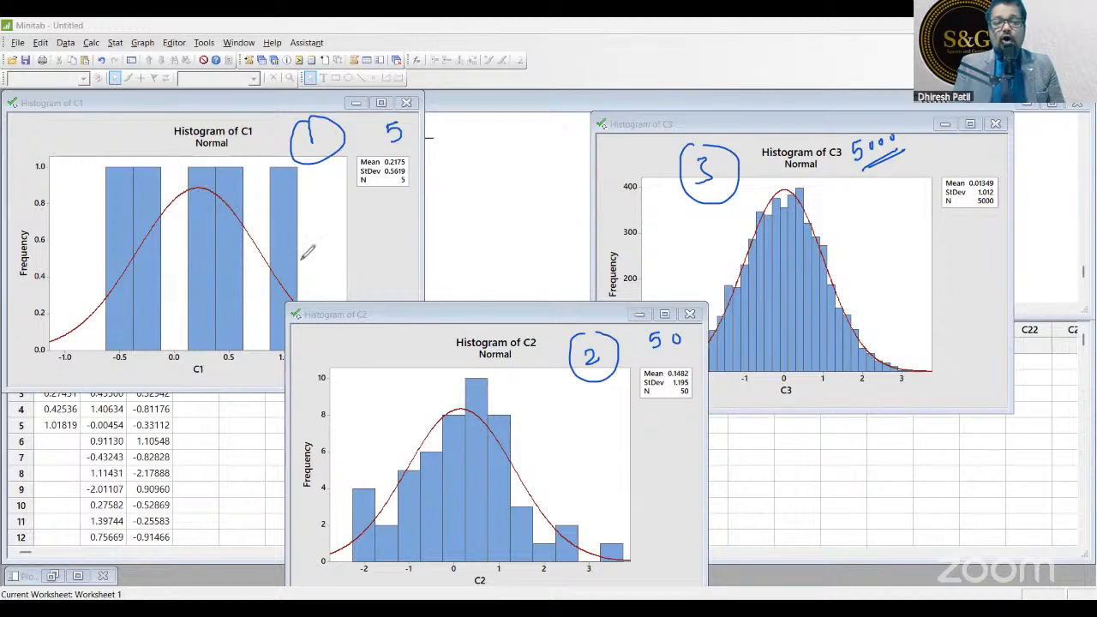
- Handwrite "Uniform Distribution" beside the C1 histogram and add a check mark on the C2 histogram
{"action": "mouse_move", "coordinate": [317, 204]}
{"action": "left_mouse_down"}
{"action": "mouse_move", "coordinate": [338, 206]}
{"action": "mouse_move", "coordinate": [353, 226]}
{"action": "mouse_move", "coordinate": [411, 202]}
{"action": "left_mouse_up"}
{"action": "mouse_move", "coordinate": [333, 240]}
{"action": "left_mouse_down"}
{"action": "mouse_move", "coordinate": [380, 245]}
{"action": "mouse_move", "coordinate": [413, 231]}
{"action": "mouse_move", "coordinate": [434, 204]}
{"action": "mouse_move", "coordinate": [452, 211]}
{"action": "left_mouse_up"}
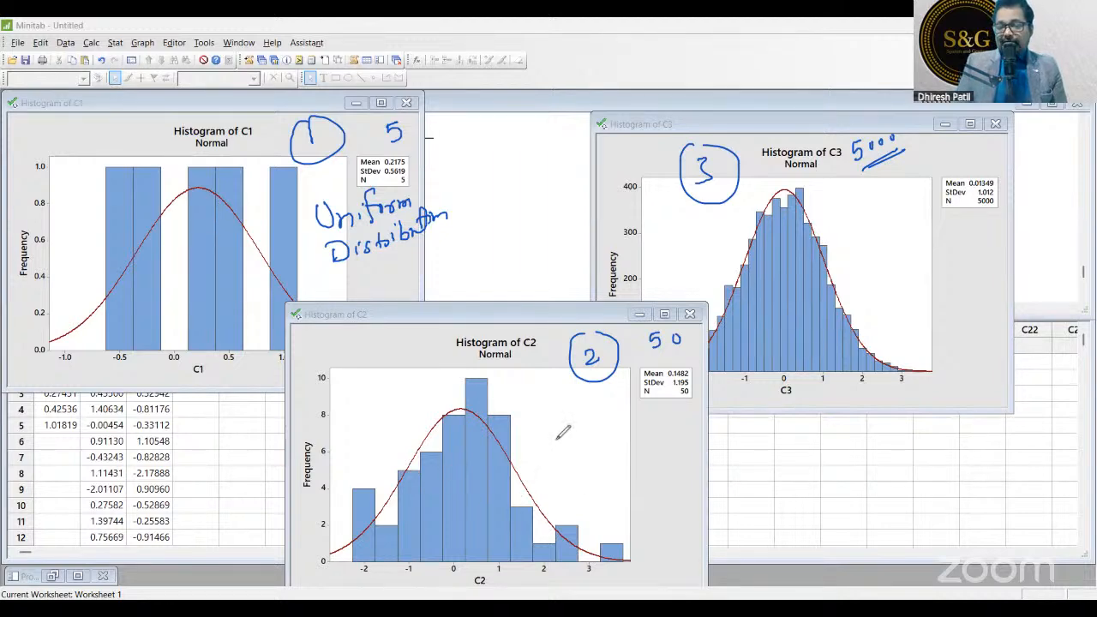
{"action": "left_click_drag", "start_coordinate": [554, 436], "coordinate": [591, 419]}
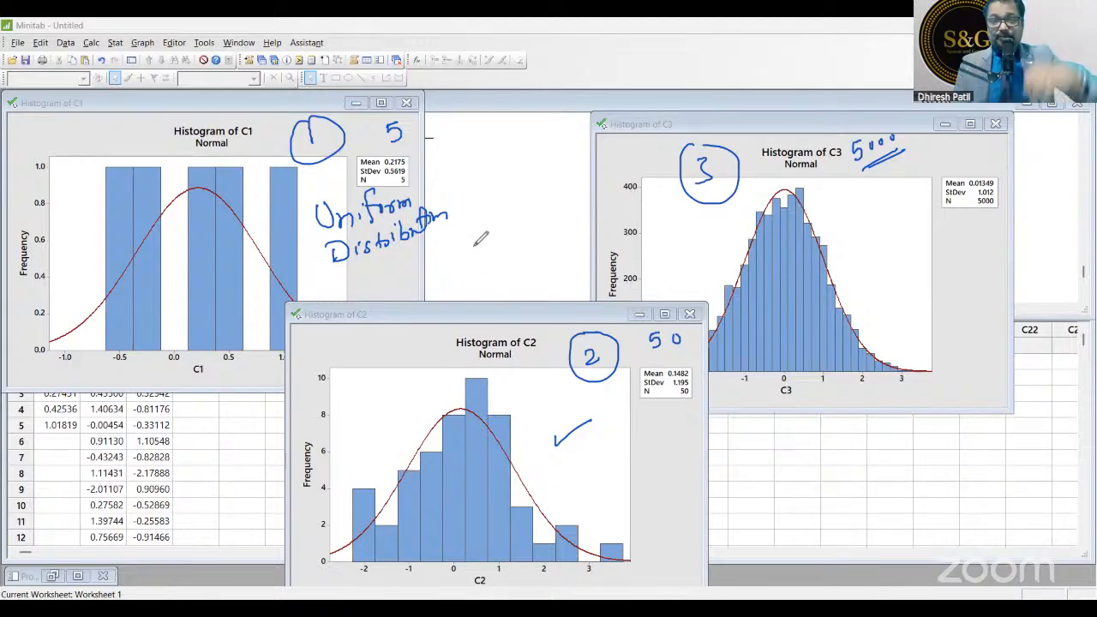
- Sketch a bell curve with a dashed centre line and baseline between the C1 and C3 histograms, and clear all annotations
{"action": "mouse_move", "coordinate": [451, 174]}
{"action": "left_mouse_down"}
{"action": "mouse_move", "coordinate": [505, 96]}
{"action": "mouse_move", "coordinate": [549, 170]}
{"action": "left_mouse_up"}
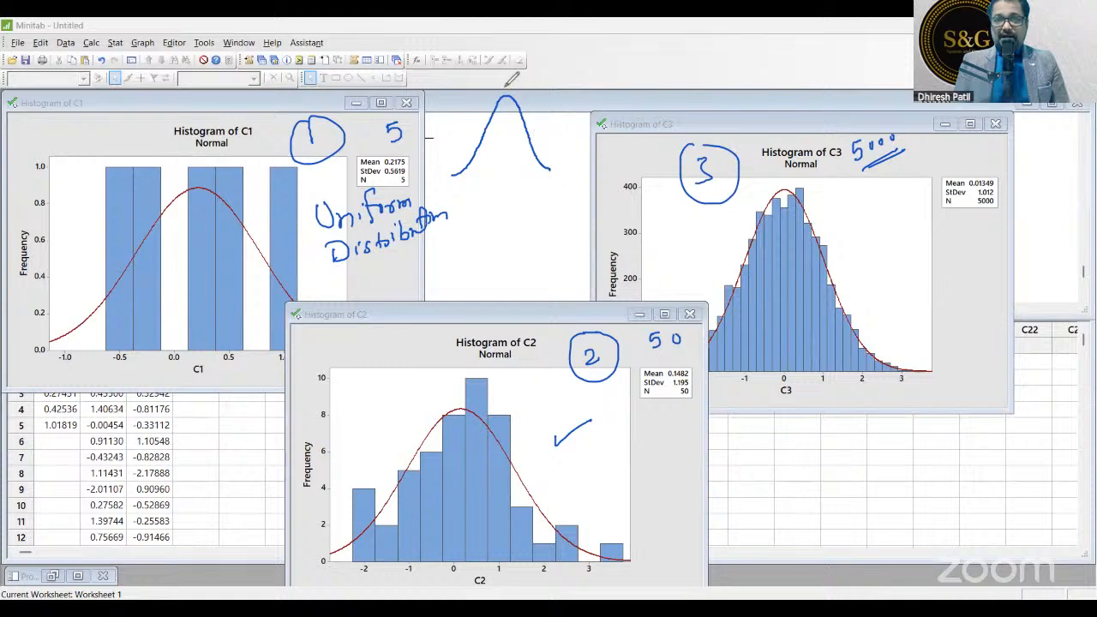
{"action": "mouse_move", "coordinate": [507, 79]}
{"action": "left_mouse_down"}
{"action": "mouse_move", "coordinate": [509, 172]}
{"action": "mouse_move", "coordinate": [473, 181]}
{"action": "left_mouse_up"}
{"action": "left_click_drag", "start_coordinate": [486, 179], "coordinate": [496, 179]}
{"action": "left_click_drag", "start_coordinate": [502, 179], "coordinate": [555, 178]}
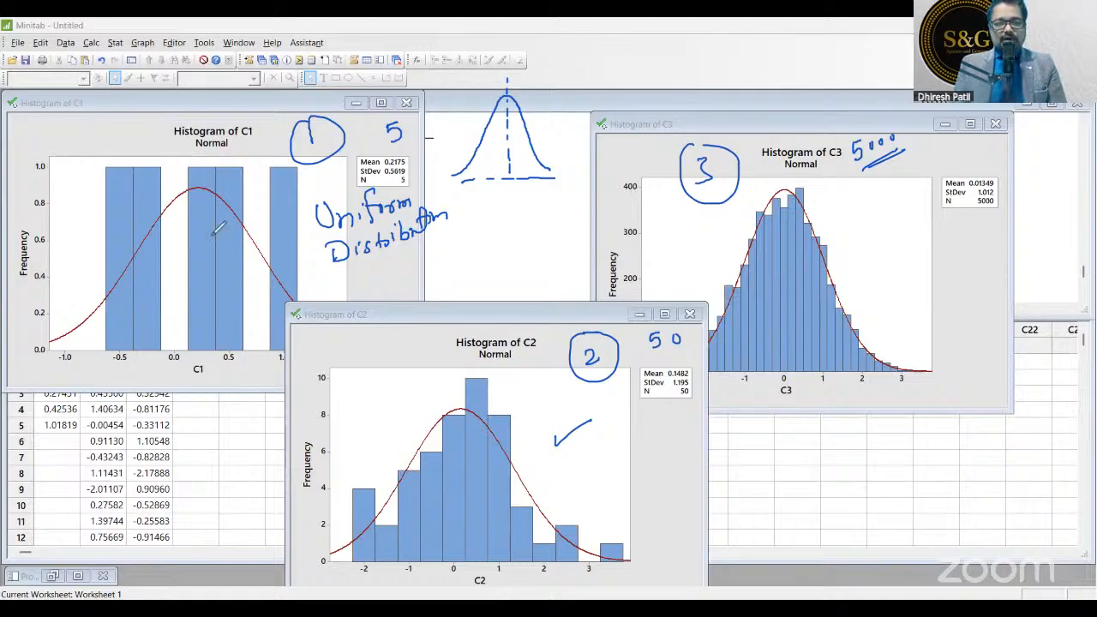
{"action": "key", "text": "Escape"}
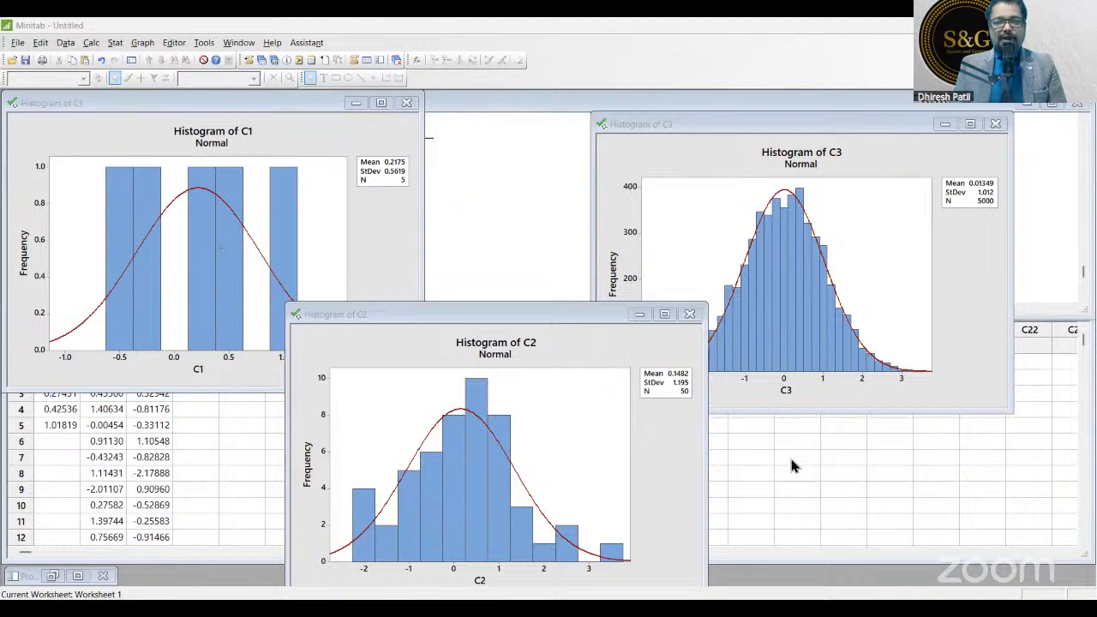
- Run an Anderson-Darling normality test on column C2 and maximize the resulting probability plot
{"action": "left_click", "coordinate": [769, 455]}
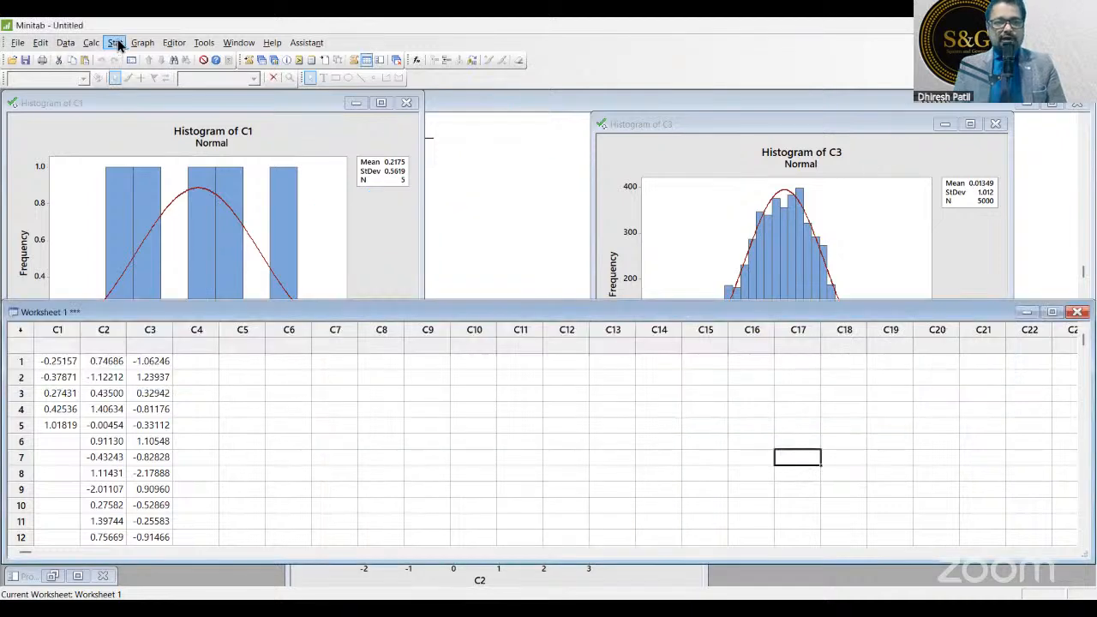
{"action": "left_click", "coordinate": [120, 47]}
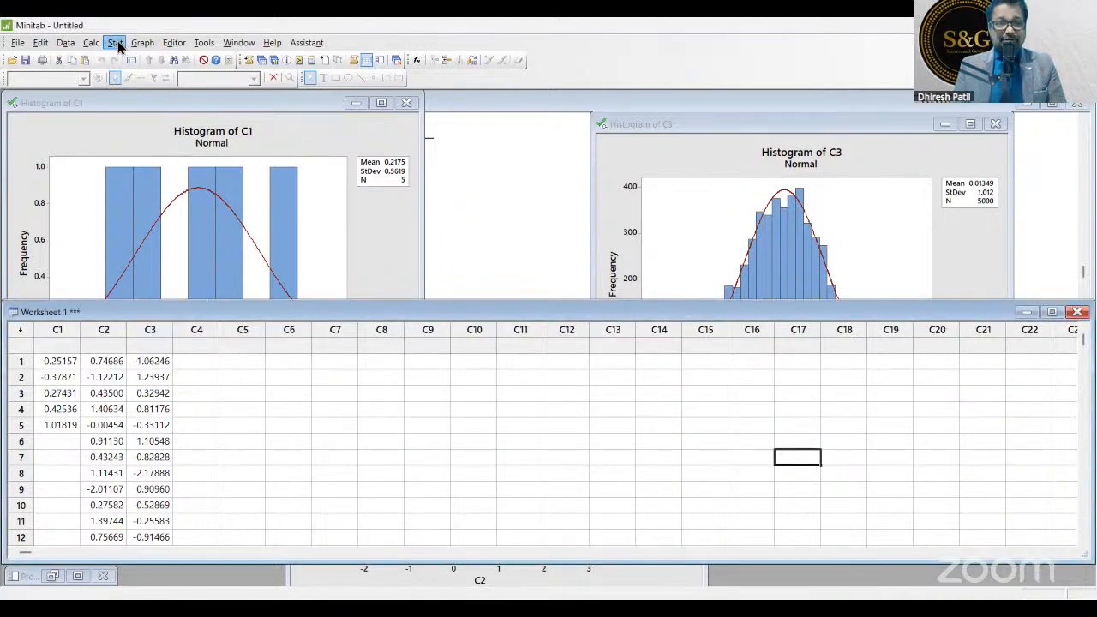
{"action": "mouse_move", "coordinate": [124, 62]}
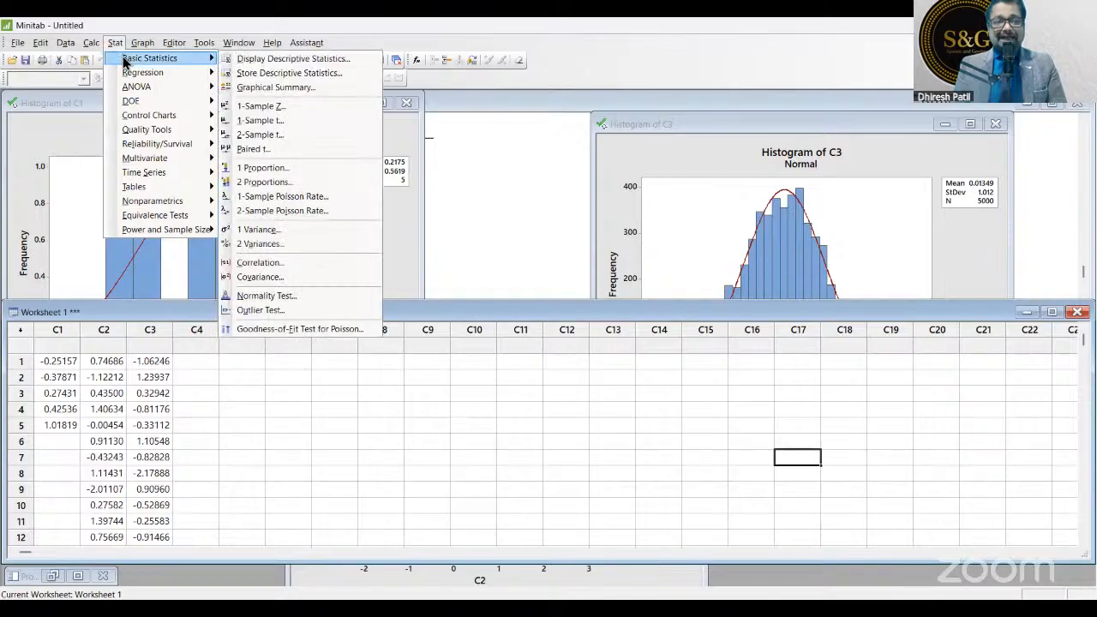
{"action": "left_click", "coordinate": [300, 296]}
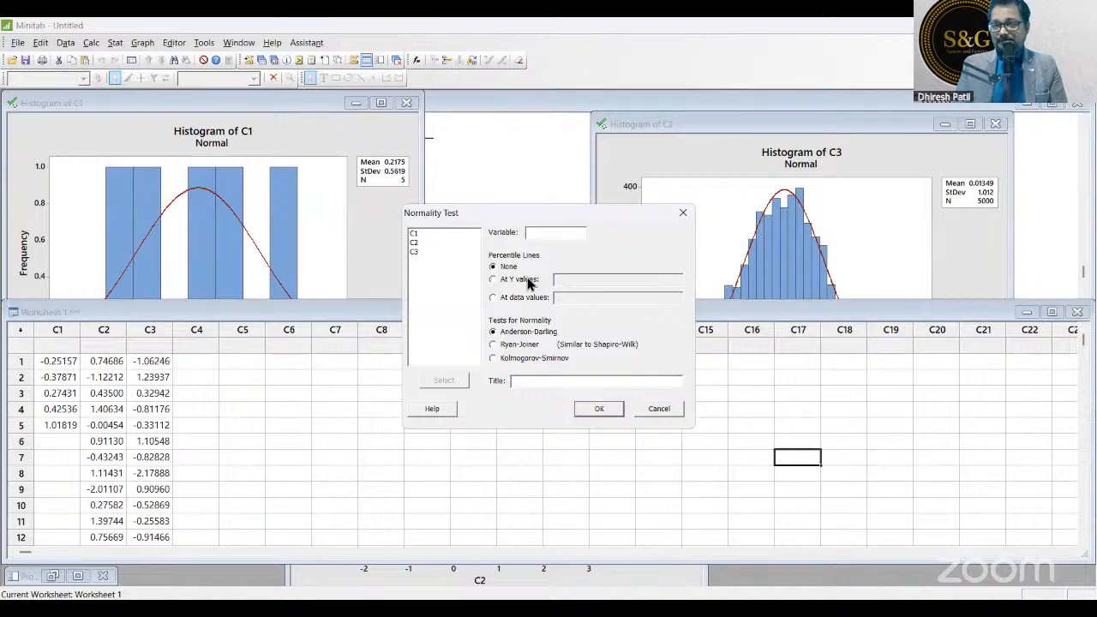
{"action": "double_click", "coordinate": [418, 243]}
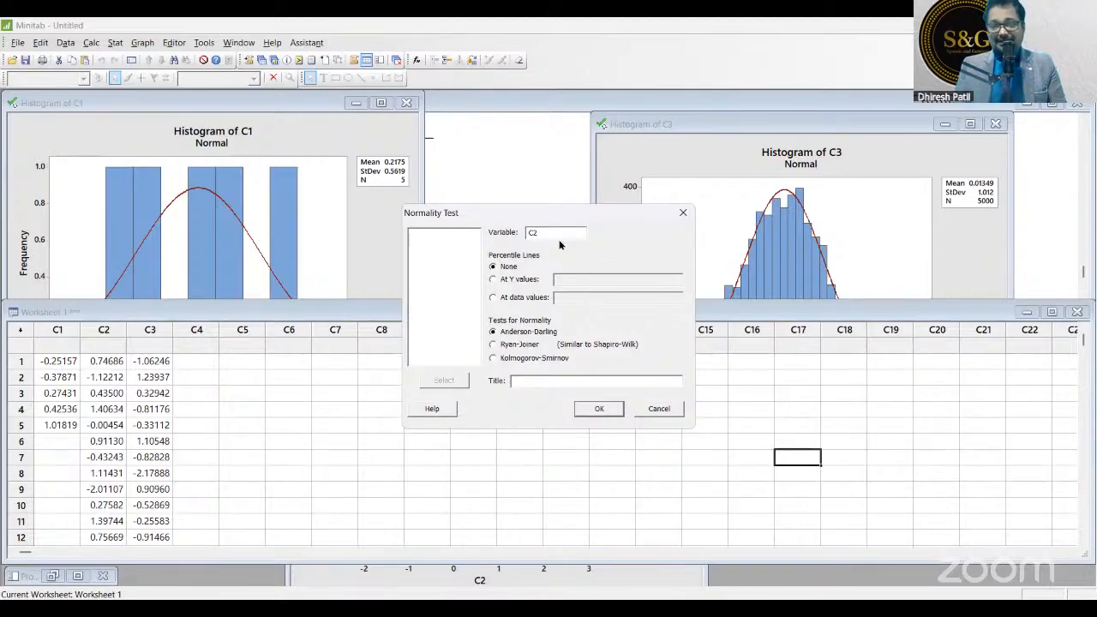
{"action": "left_click", "coordinate": [586, 414]}
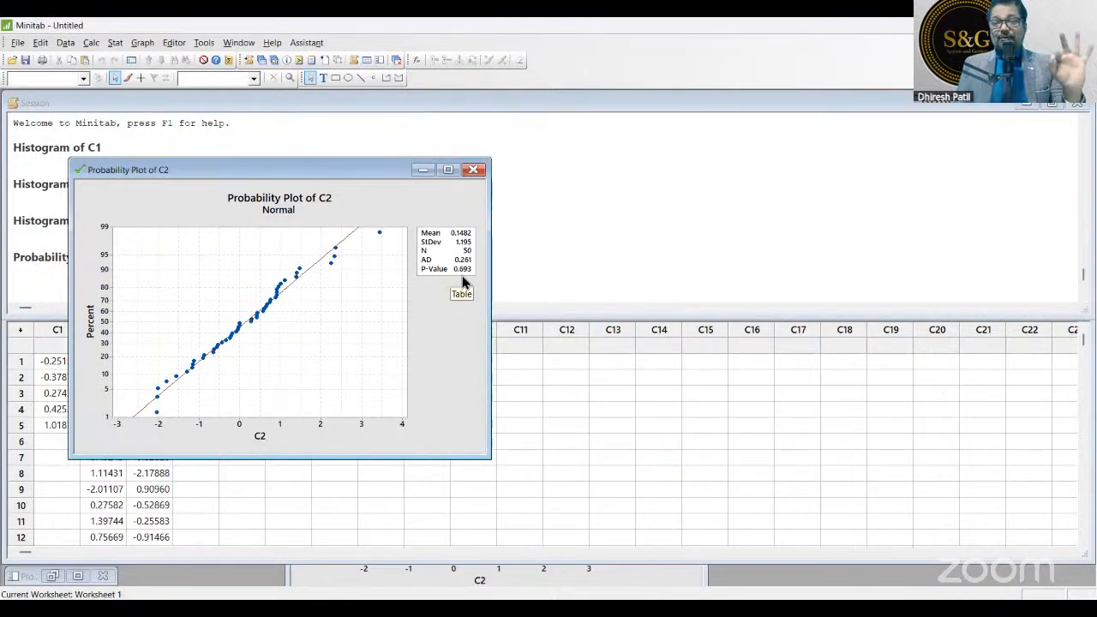
{"action": "left_click", "coordinate": [451, 170]}
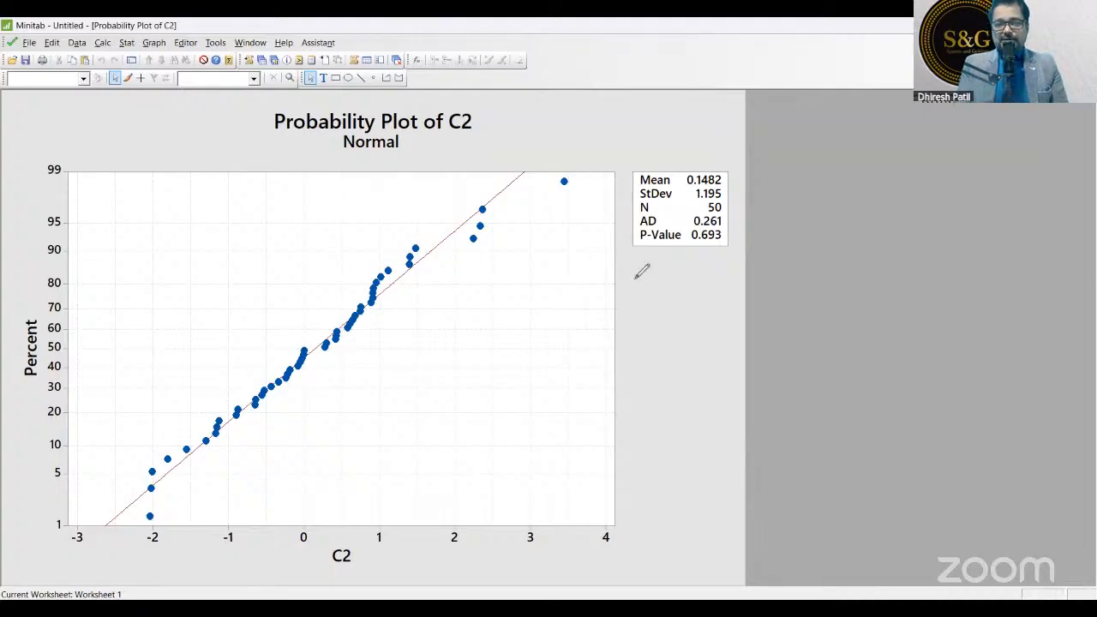
- Handwrite the heading "Central Limit Theorem" over the C2 probability plot
{"action": "left_click", "coordinate": [454, 328]}
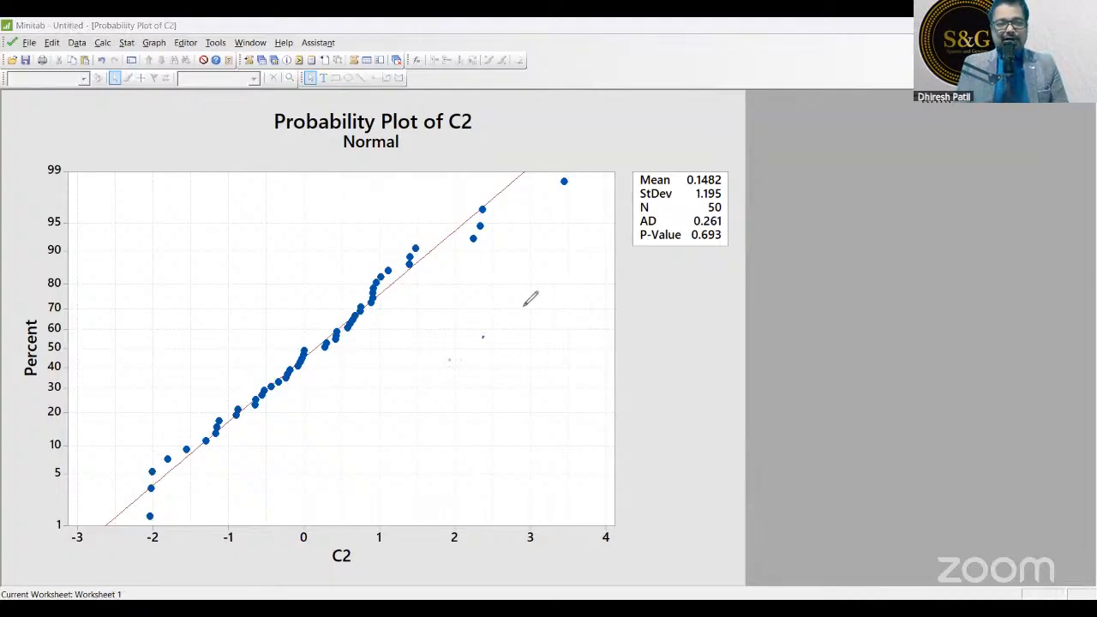
{"action": "left_click_drag", "start_coordinate": [532, 293], "coordinate": [525, 324]}
{"action": "mouse_move", "coordinate": [542, 310]}
{"action": "left_mouse_down"}
{"action": "mouse_move", "coordinate": [588, 297]}
{"action": "mouse_move", "coordinate": [651, 304]}
{"action": "mouse_move", "coordinate": [681, 282]}
{"action": "mouse_move", "coordinate": [740, 288]}
{"action": "mouse_move", "coordinate": [810, 259]}
{"action": "mouse_move", "coordinate": [826, 276]}
{"action": "mouse_move", "coordinate": [927, 272]}
{"action": "mouse_move", "coordinate": [916, 276]}
{"action": "left_mouse_up"}
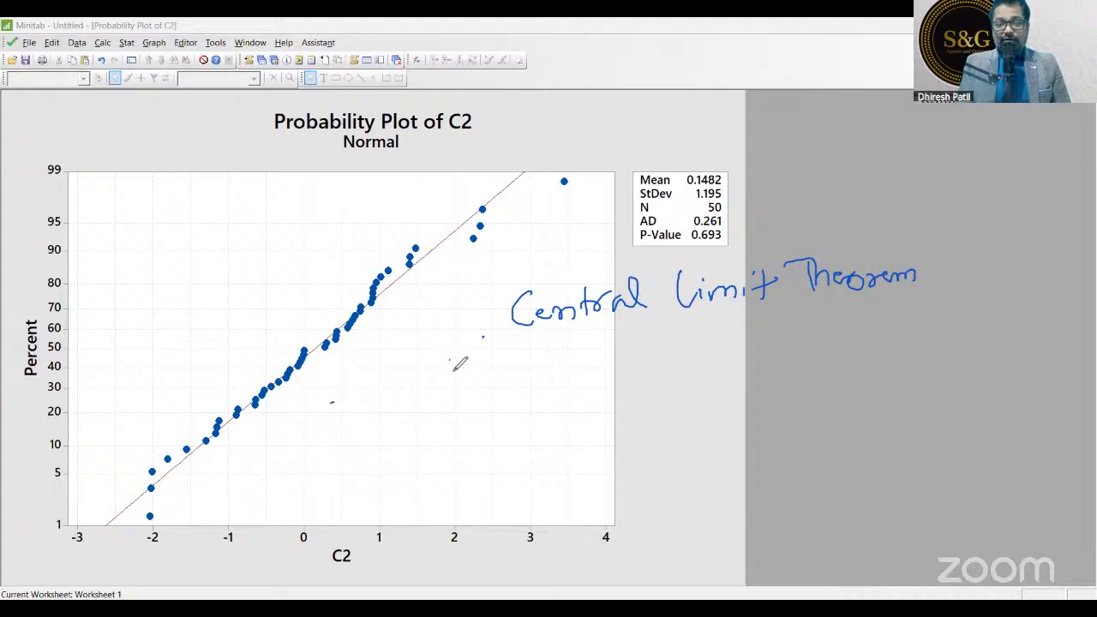
- Handwrite a numbered list under the Central Limit Theorem heading, starting with "5 - Non Normal" and "50 - Normal", and add a third entry
{"action": "mouse_move", "coordinate": [455, 354]}
{"action": "left_mouse_down"}
{"action": "mouse_move", "coordinate": [457, 374]}
{"action": "mouse_move", "coordinate": [471, 348]}
{"action": "mouse_move", "coordinate": [531, 361]}
{"action": "mouse_move", "coordinate": [517, 370]}
{"action": "mouse_move", "coordinate": [660, 336]}
{"action": "mouse_move", "coordinate": [838, 319]}
{"action": "left_mouse_up"}
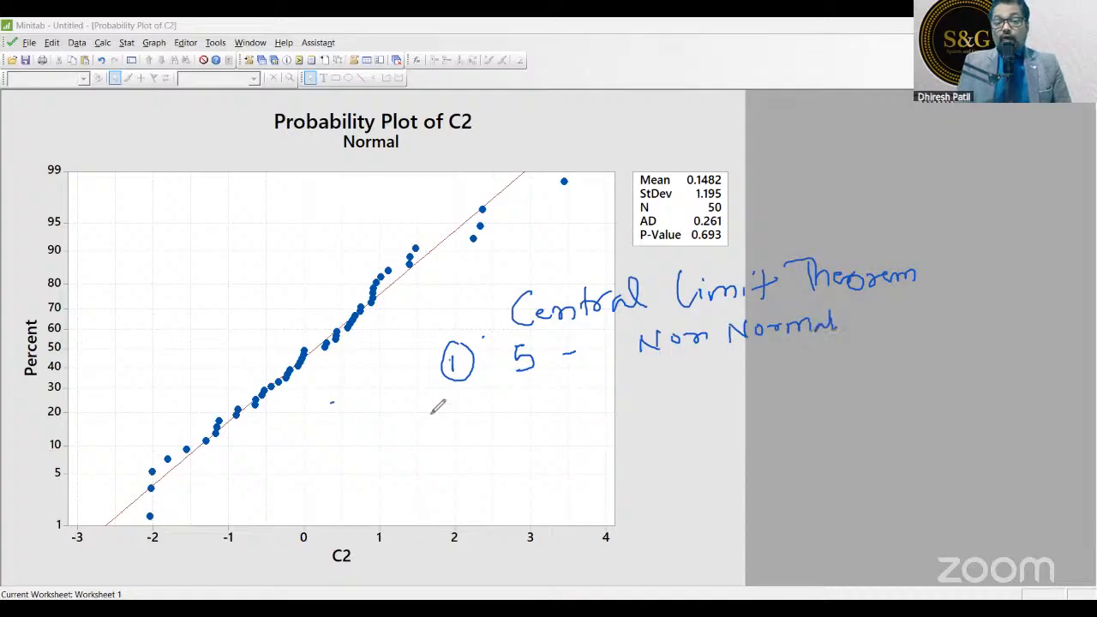
{"action": "mouse_move", "coordinate": [445, 406]}
{"action": "left_mouse_down"}
{"action": "mouse_move", "coordinate": [469, 411]}
{"action": "mouse_move", "coordinate": [480, 391]}
{"action": "mouse_move", "coordinate": [525, 409]}
{"action": "mouse_move", "coordinate": [601, 394]}
{"action": "left_mouse_up"}
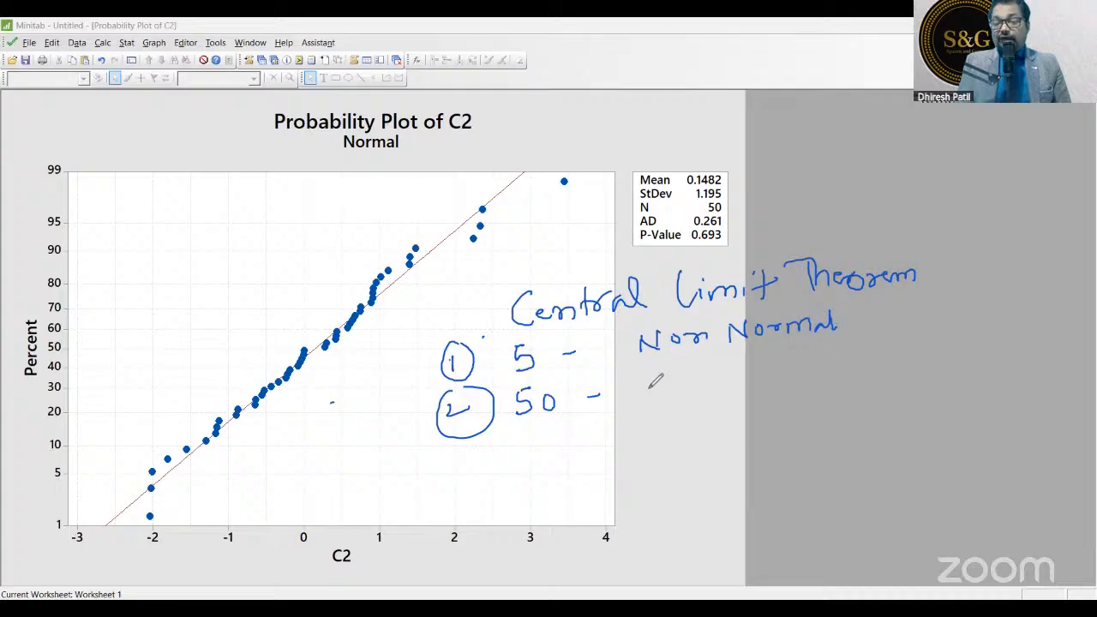
{"action": "mouse_move", "coordinate": [669, 396]}
{"action": "left_mouse_down"}
{"action": "mouse_move", "coordinate": [747, 360]}
{"action": "mouse_move", "coordinate": [776, 363]}
{"action": "left_mouse_up"}
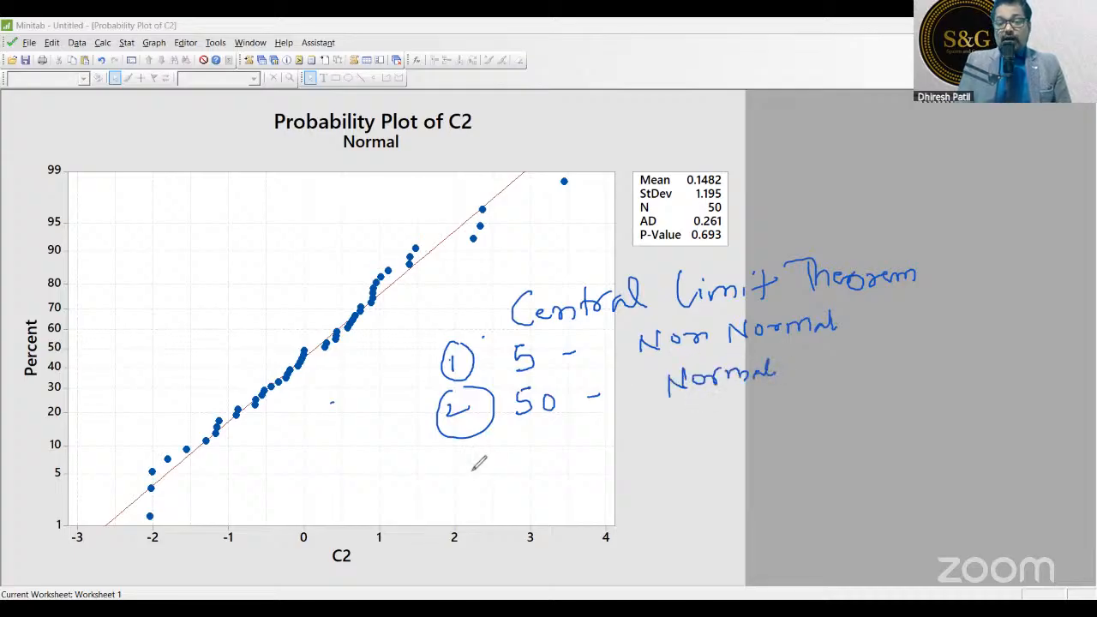
{"action": "mouse_move", "coordinate": [470, 452]}
{"action": "left_mouse_down"}
{"action": "mouse_move", "coordinate": [477, 448]}
{"action": "mouse_move", "coordinate": [466, 476]}
{"action": "mouse_move", "coordinate": [480, 442]}
{"action": "left_mouse_up"}
{"action": "mouse_move", "coordinate": [555, 444]}
{"action": "left_mouse_down"}
{"action": "mouse_move", "coordinate": [540, 462]}
{"action": "mouse_move", "coordinate": [567, 445]}
{"action": "mouse_move", "coordinate": [699, 438]}
{"action": "left_mouse_up"}
{"action": "mouse_move", "coordinate": [704, 436]}
{"action": "left_mouse_down"}
{"action": "mouse_move", "coordinate": [738, 420]}
{"action": "mouse_move", "coordinate": [781, 423]}
{"action": "mouse_move", "coordinate": [804, 406]}
{"action": "mouse_move", "coordinate": [788, 452]}
{"action": "mouse_move", "coordinate": [845, 396]}
{"action": "mouse_move", "coordinate": [900, 404]}
{"action": "left_mouse_up"}
{"action": "left_click_drag", "start_coordinate": [902, 403], "coordinate": [916, 401]}
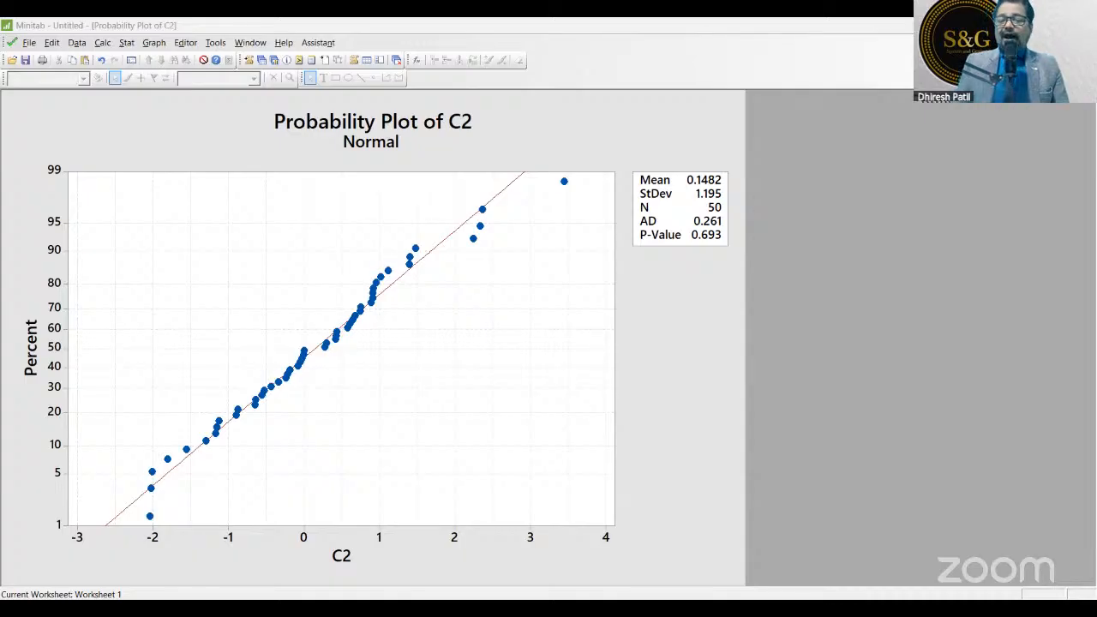
- Switch to the blank Excel sheet and enter =RANDBETWEEN(1,100) in cell A1
{"action": "key", "text": "alt+Tab"}
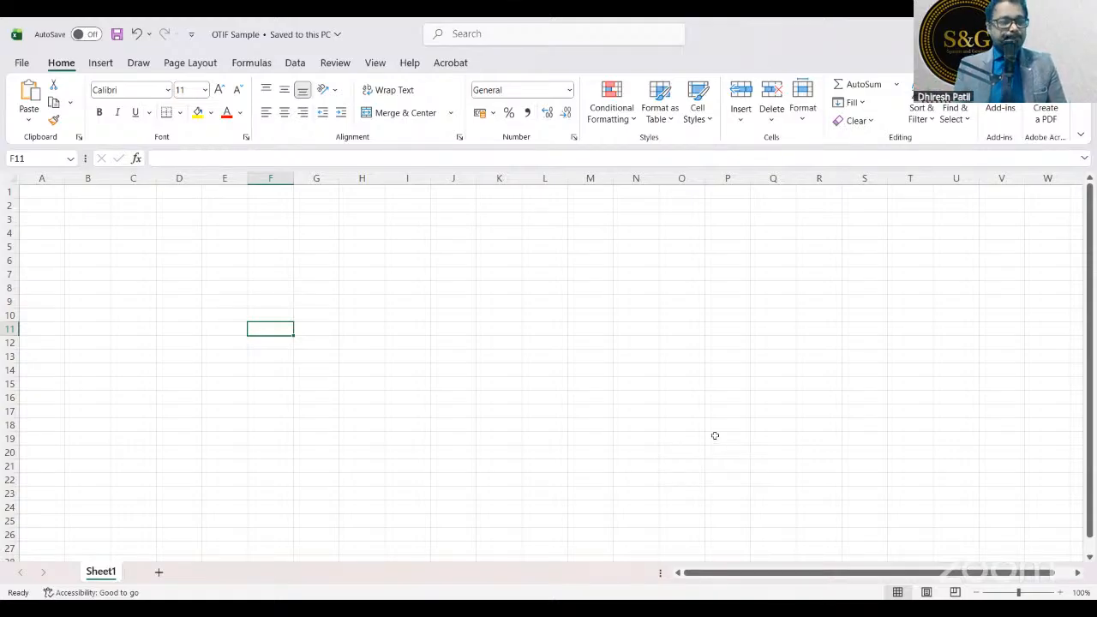
{"action": "left_click", "coordinate": [54, 195]}
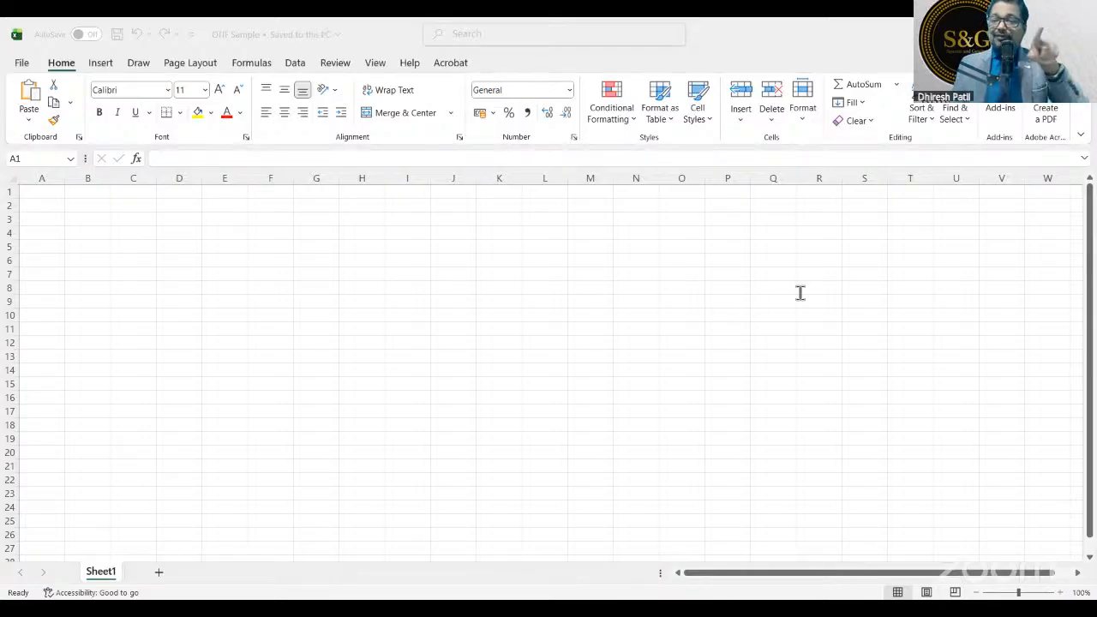
{"action": "left_click", "coordinate": [42, 185]}
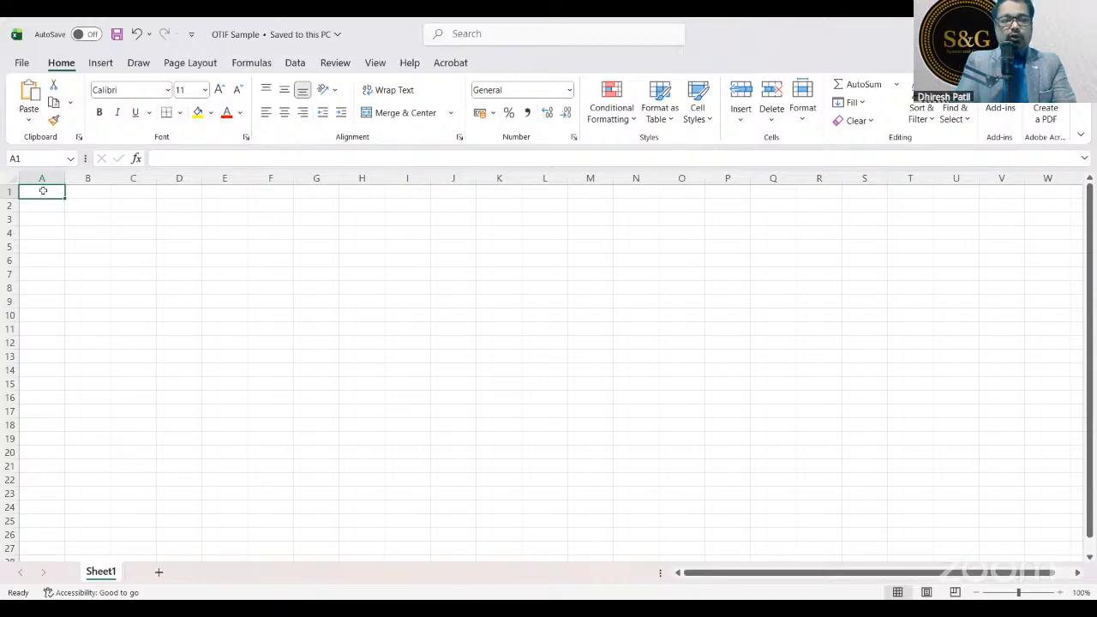
{"action": "type", "text": "="}
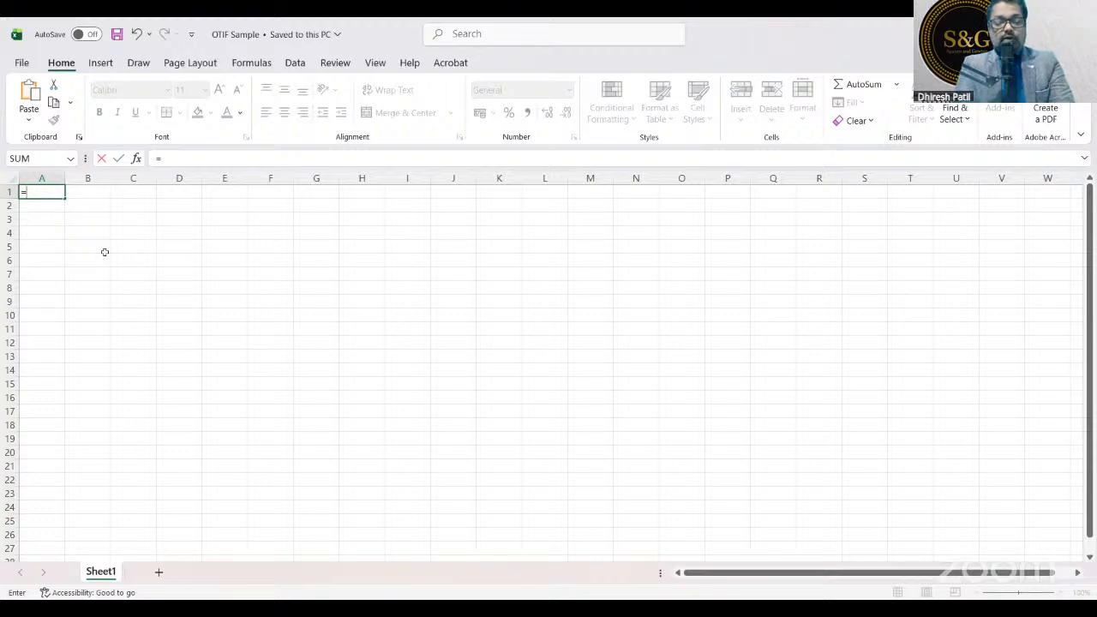
{"action": "type", "text": "Ran"}
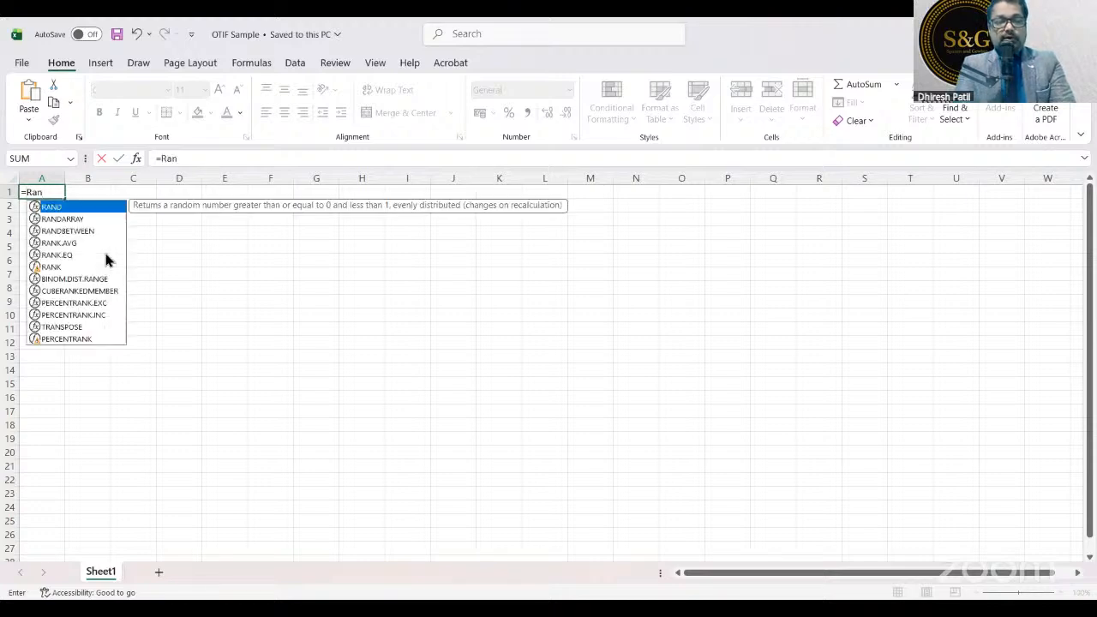
{"action": "type", "text": "d"}
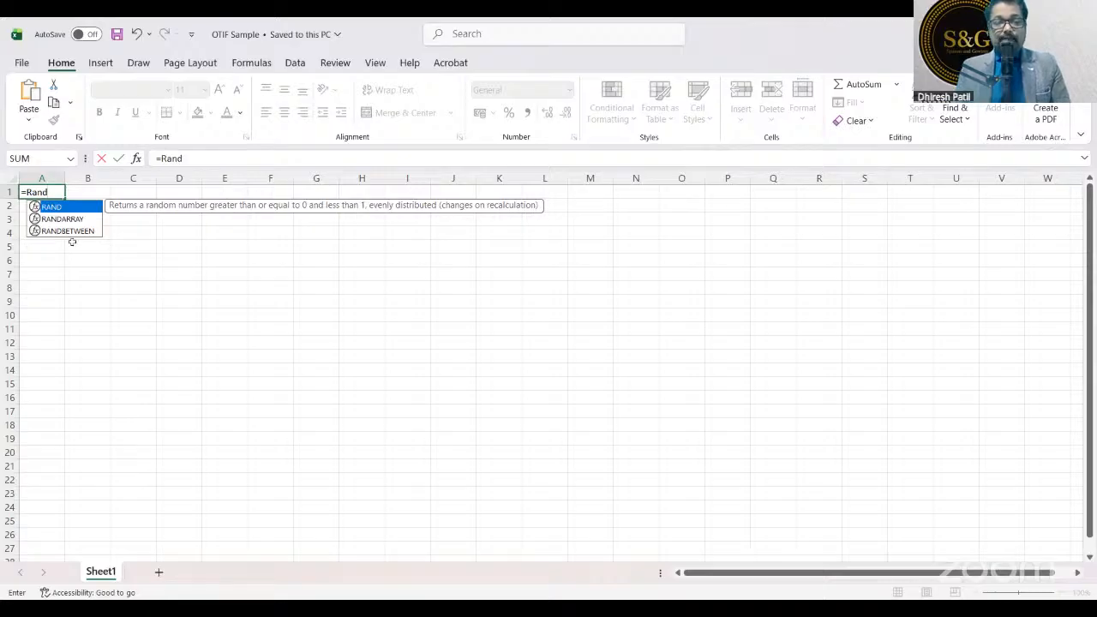
{"action": "left_click", "coordinate": [78, 233]}
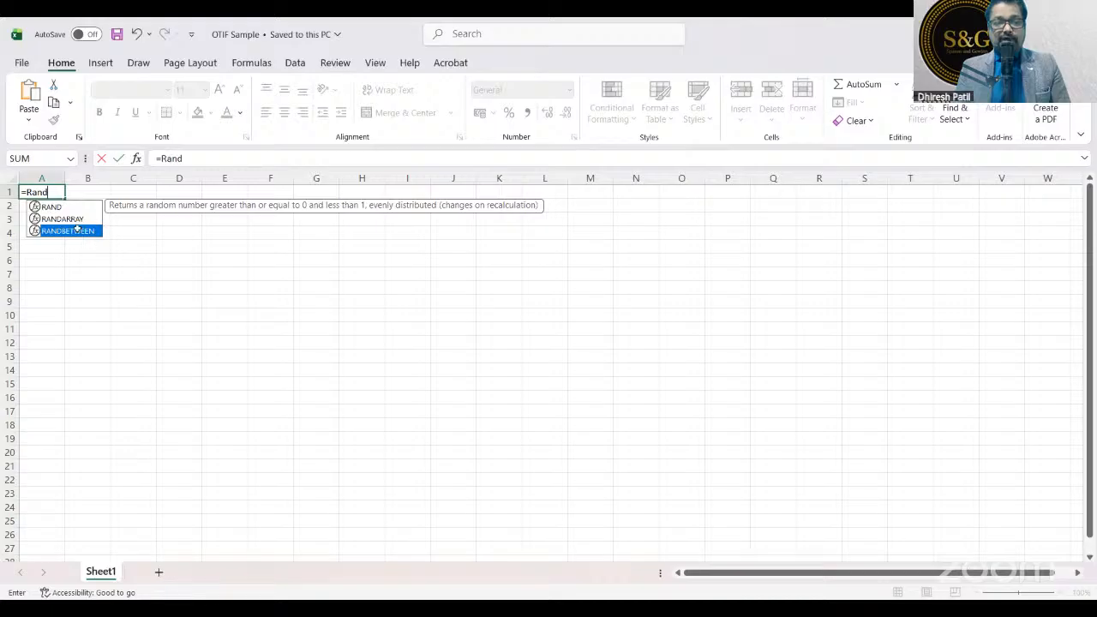
{"action": "double_click", "coordinate": [77, 229]}
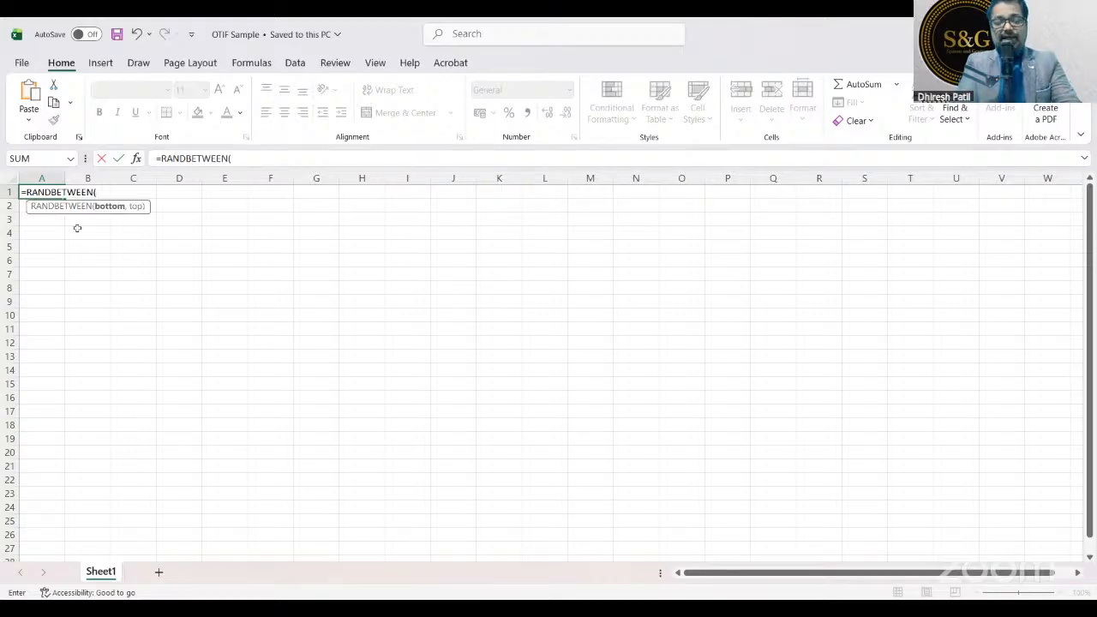
{"action": "type", "text": "1,100"}
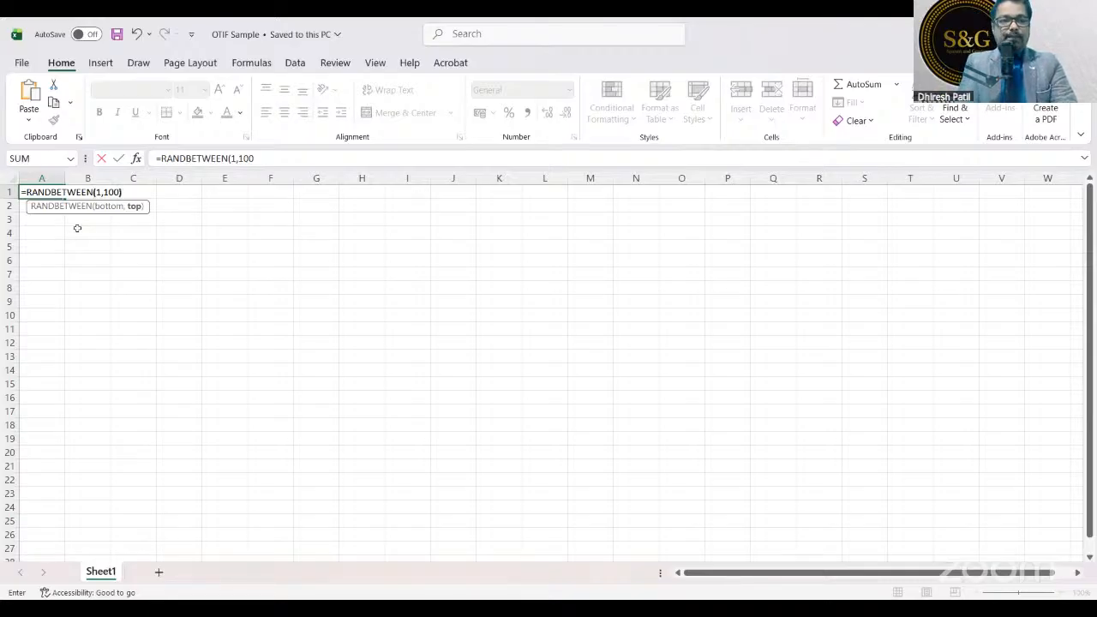
{"action": "key", "text": "Return"}
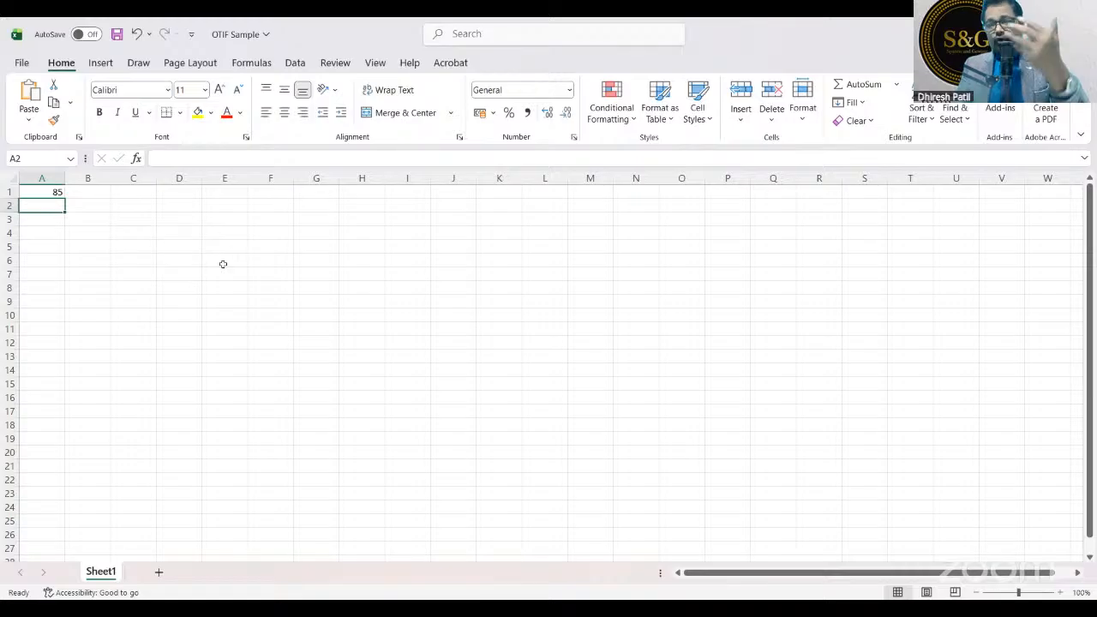
- Fill the RANDBETWEEN formula from cell A1 down to A30
{"action": "left_click", "coordinate": [42, 192]}
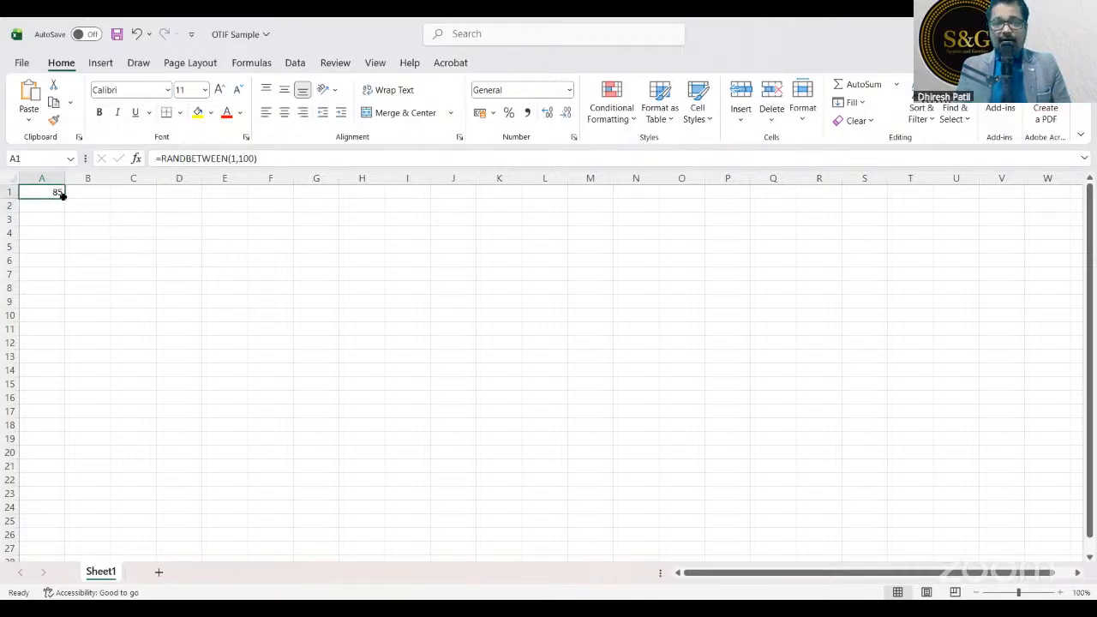
{"action": "left_click_drag", "start_coordinate": [64, 195], "coordinate": [50, 487]}
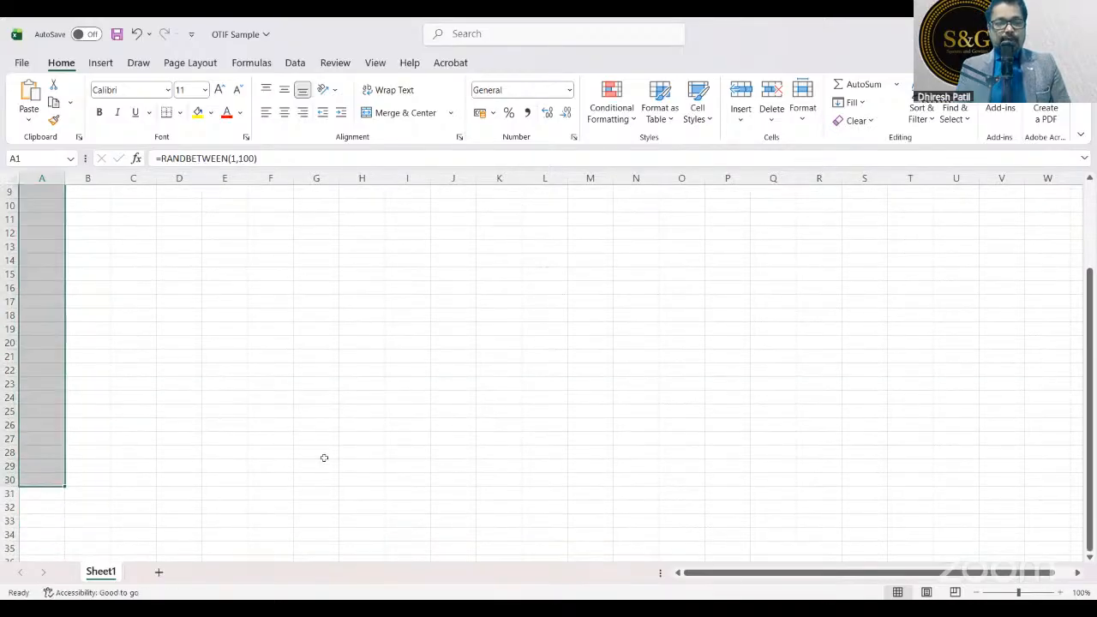
{"action": "scroll", "coordinate": [47, 369], "scroll_direction": "up", "scroll_amount": 3}
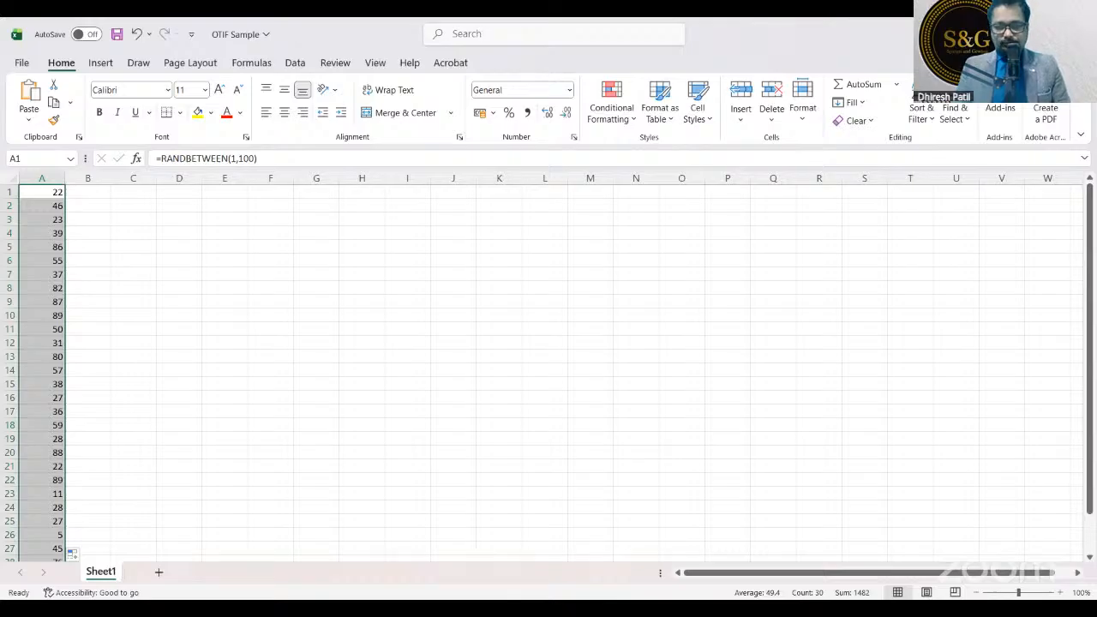
- Switch back to Minitab, circle the three window-switching icons, and handwrite the labels "Stat", "Data" and "Graph" pointing to them
{"action": "key", "text": "alt+Tab"}
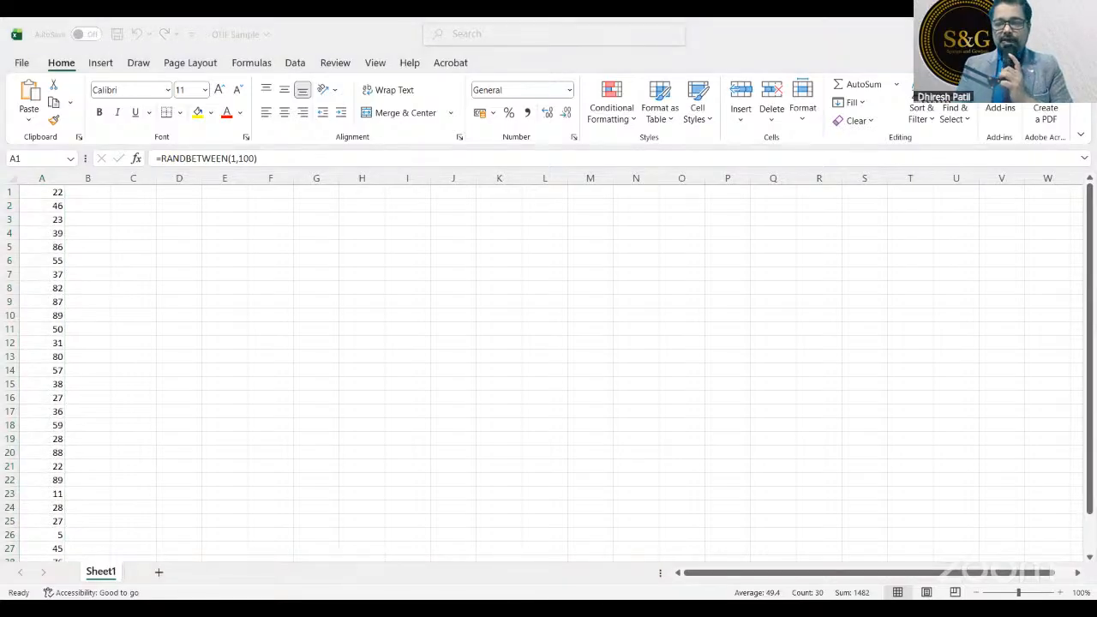
{"action": "key", "text": "alt+Tab"}
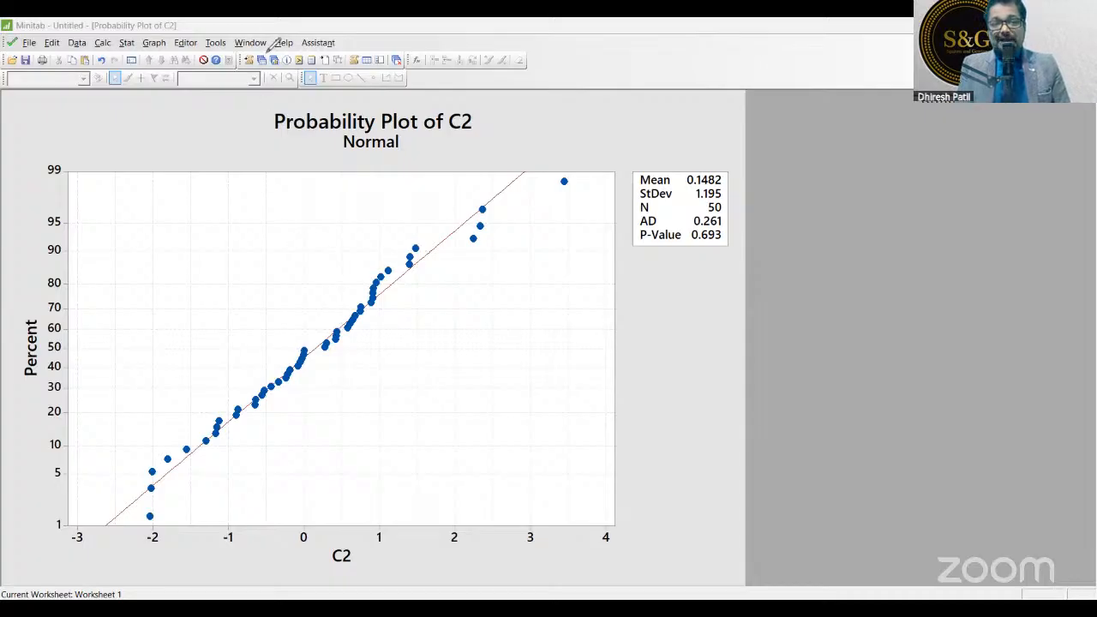
{"action": "mouse_move", "coordinate": [283, 50]}
{"action": "left_mouse_down"}
{"action": "mouse_move", "coordinate": [238, 60]}
{"action": "mouse_move", "coordinate": [265, 78]}
{"action": "mouse_move", "coordinate": [284, 53]}
{"action": "left_mouse_up"}
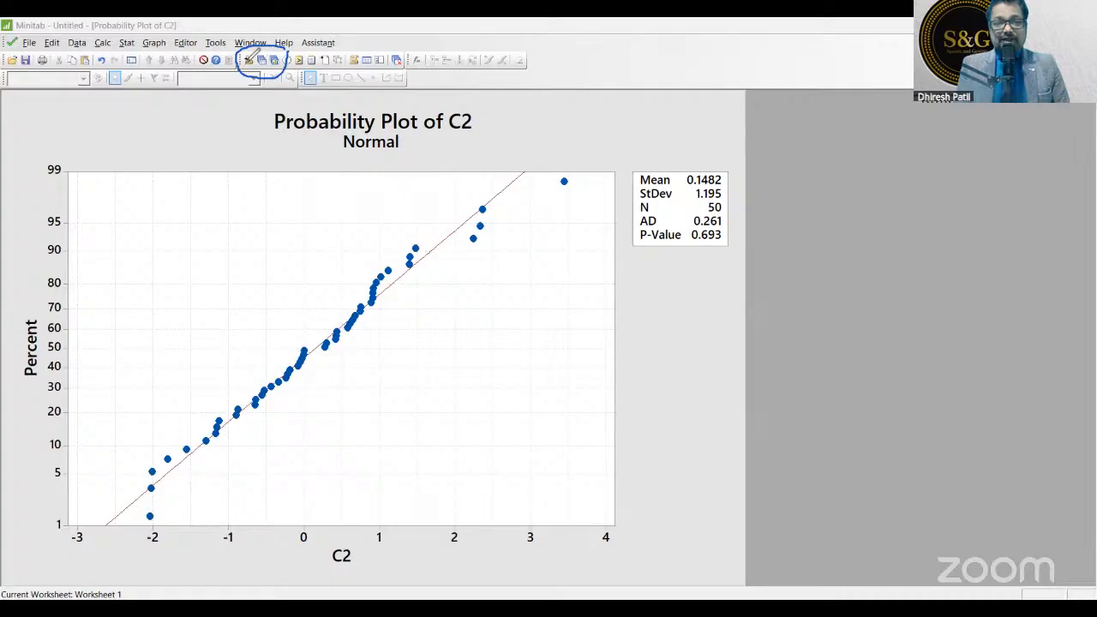
{"action": "left_click_drag", "start_coordinate": [244, 67], "coordinate": [181, 119]}
{"action": "mouse_move", "coordinate": [196, 102]}
{"action": "left_mouse_down"}
{"action": "mouse_move", "coordinate": [200, 118]}
{"action": "mouse_move", "coordinate": [212, 118]}
{"action": "left_mouse_up"}
{"action": "left_click_drag", "start_coordinate": [205, 111], "coordinate": [218, 109]}
{"action": "left_click_drag", "start_coordinate": [256, 74], "coordinate": [258, 111]}
{"action": "mouse_move", "coordinate": [231, 118]}
{"action": "left_mouse_down"}
{"action": "mouse_move", "coordinate": [235, 135]}
{"action": "mouse_move", "coordinate": [264, 125]}
{"action": "left_mouse_up"}
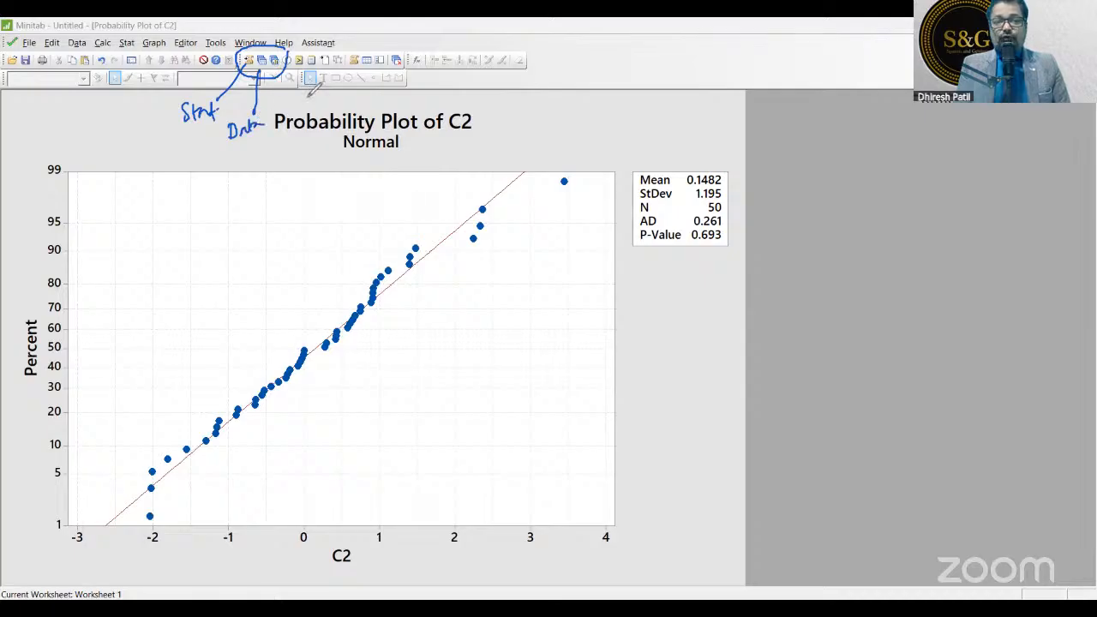
{"action": "mouse_move", "coordinate": [279, 70]}
{"action": "left_mouse_down"}
{"action": "mouse_move", "coordinate": [327, 102]}
{"action": "mouse_move", "coordinate": [390, 92]}
{"action": "left_mouse_up"}
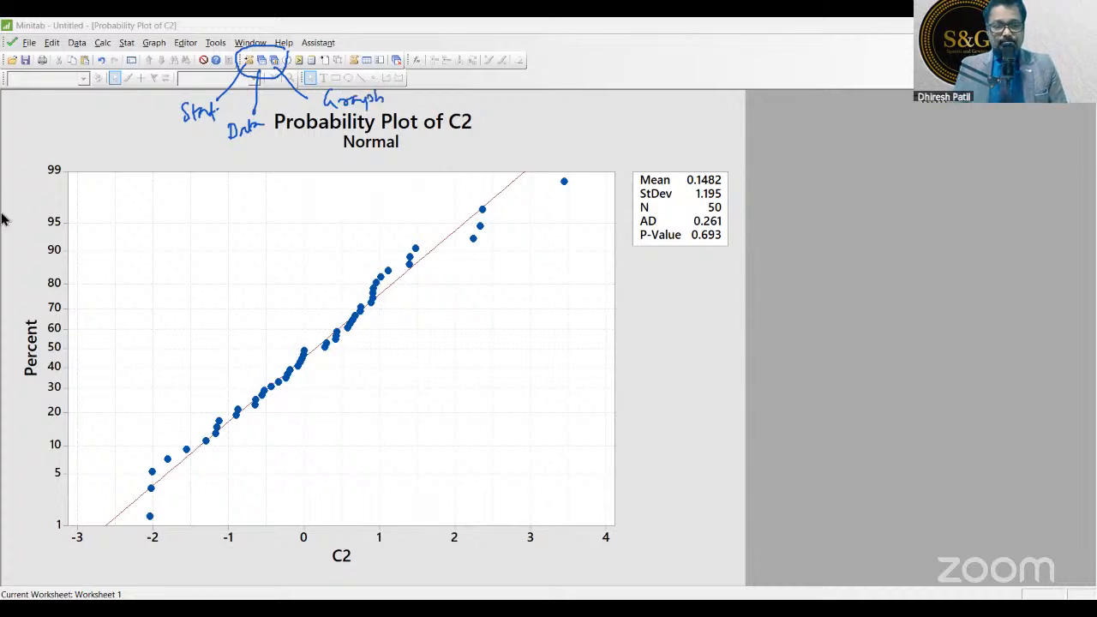
- Display the worksheet, view the settings for generating random data from a normal distribution, and close them without generating data
{"action": "left_click", "coordinate": [261, 60]}
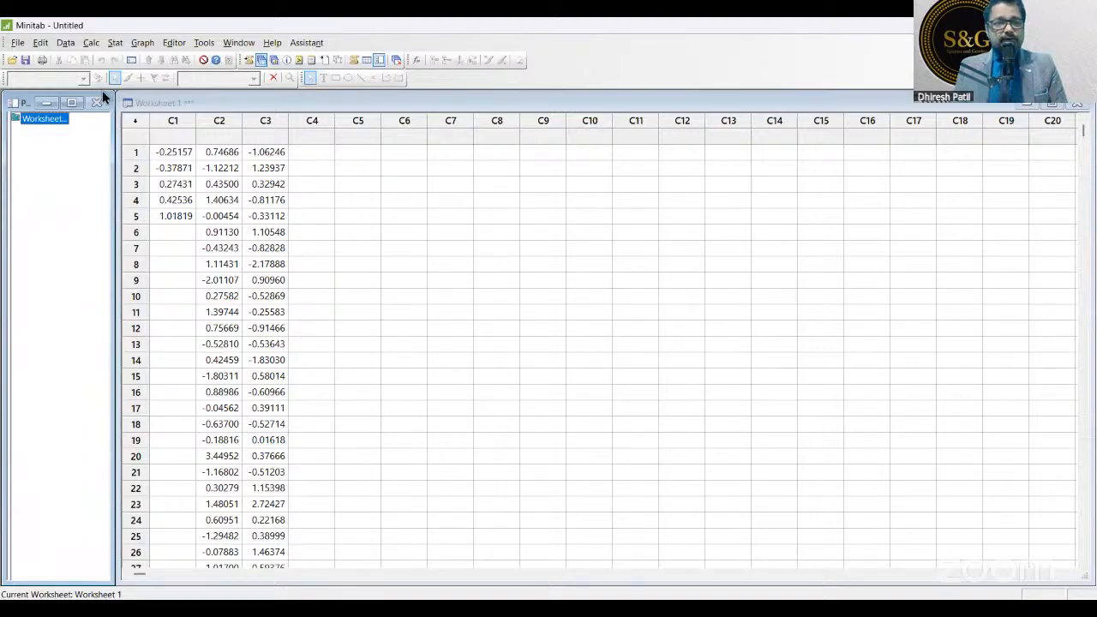
{"action": "left_click", "coordinate": [89, 47]}
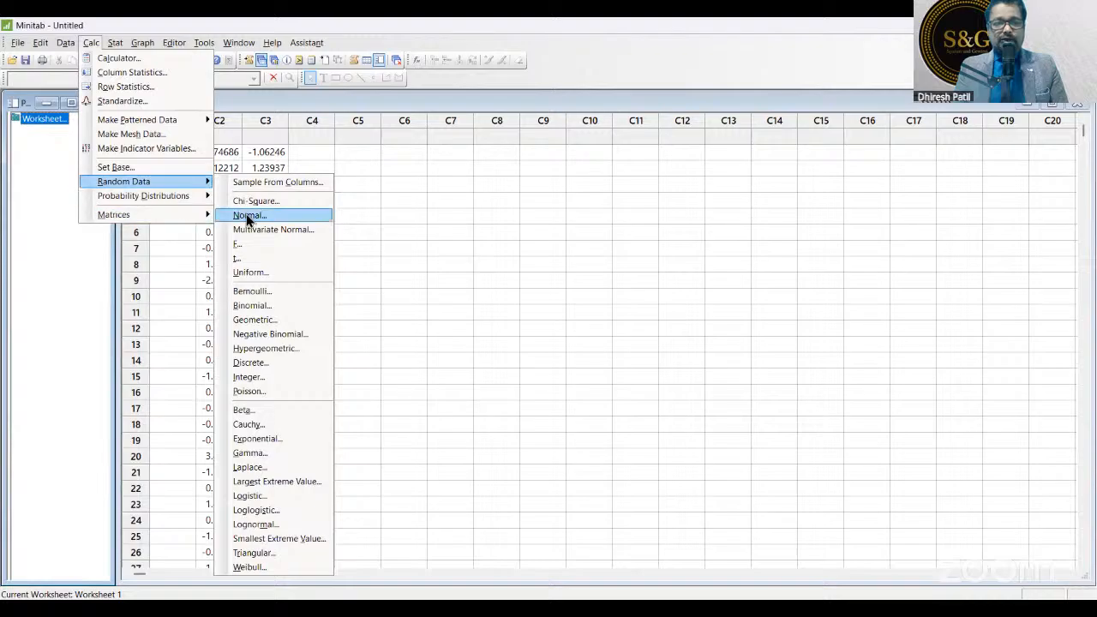
{"action": "left_click", "coordinate": [245, 215]}
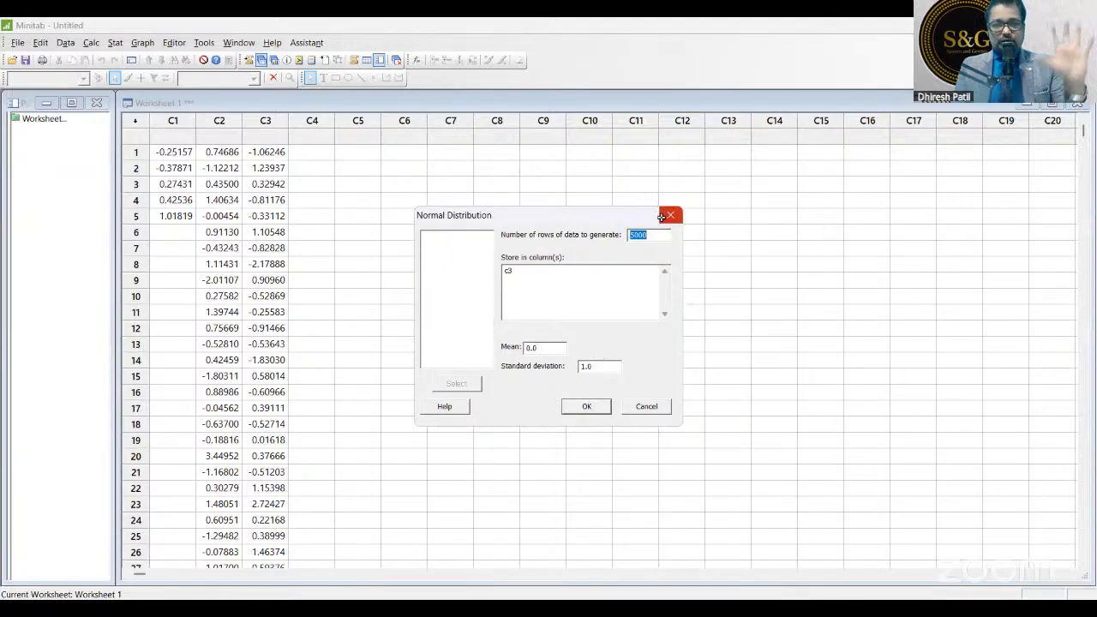
{"action": "left_click", "coordinate": [668, 216]}
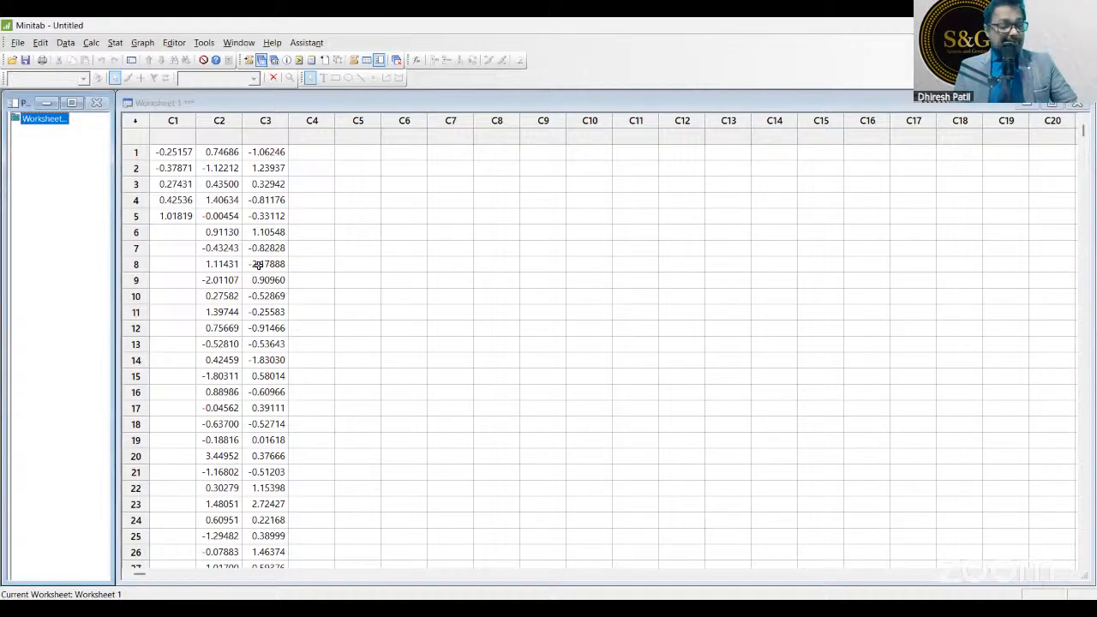
- Open the StatGuide and look through its Basic Statistics topics, including the 1-Sample Z entries
{"action": "left_click", "coordinate": [275, 49]}
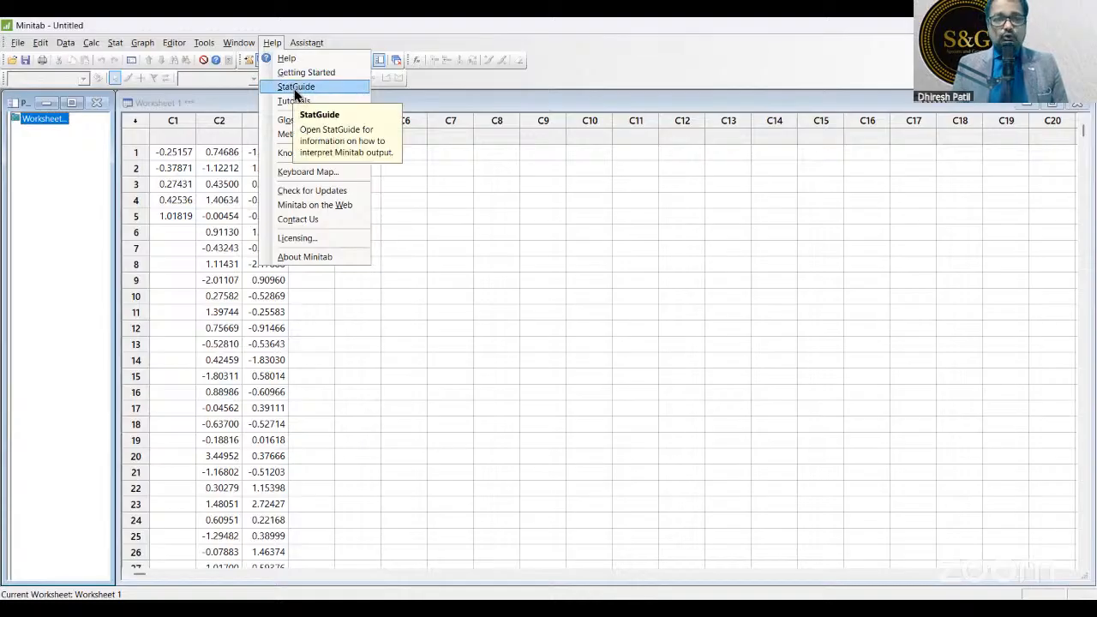
{"action": "left_click", "coordinate": [291, 88]}
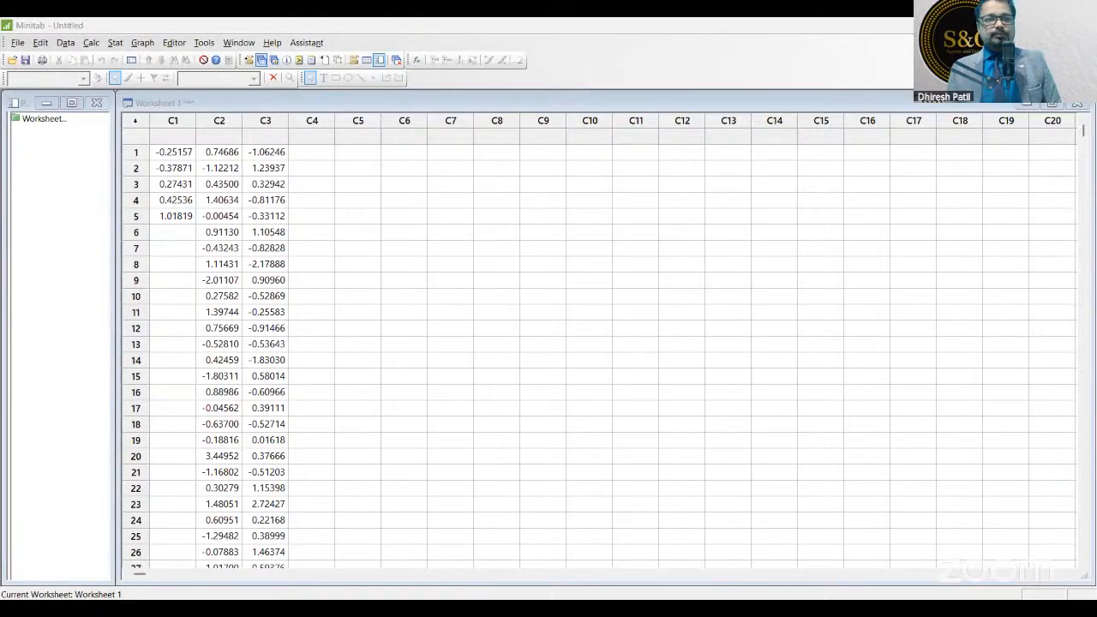
{"action": "left_click", "coordinate": [302, 62]}
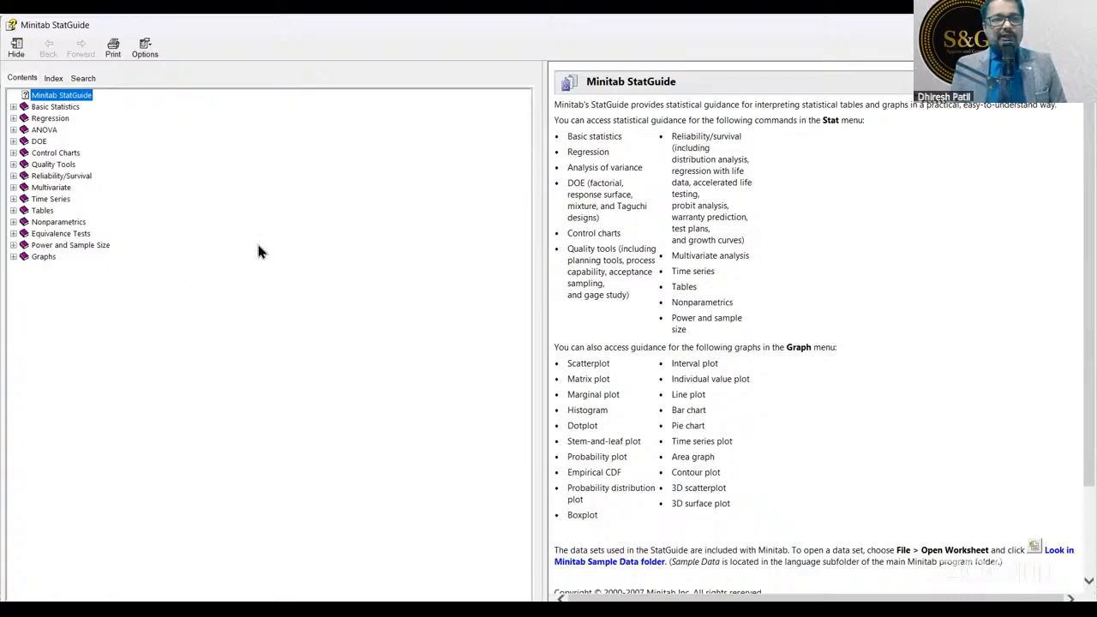
{"action": "left_click", "coordinate": [14, 107]}
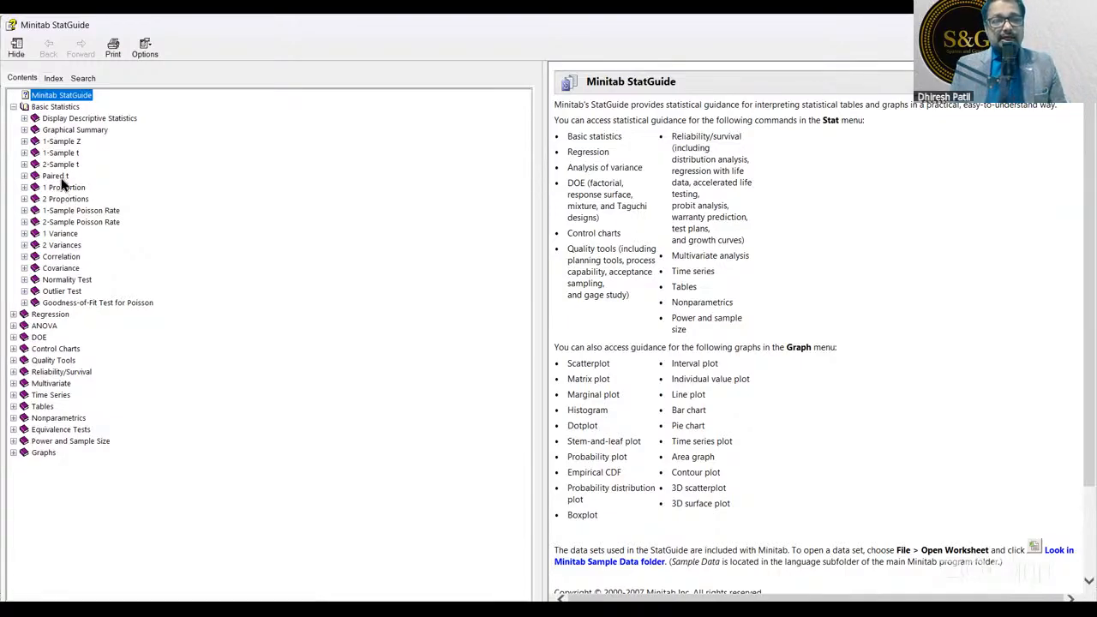
{"action": "left_click", "coordinate": [25, 143]}
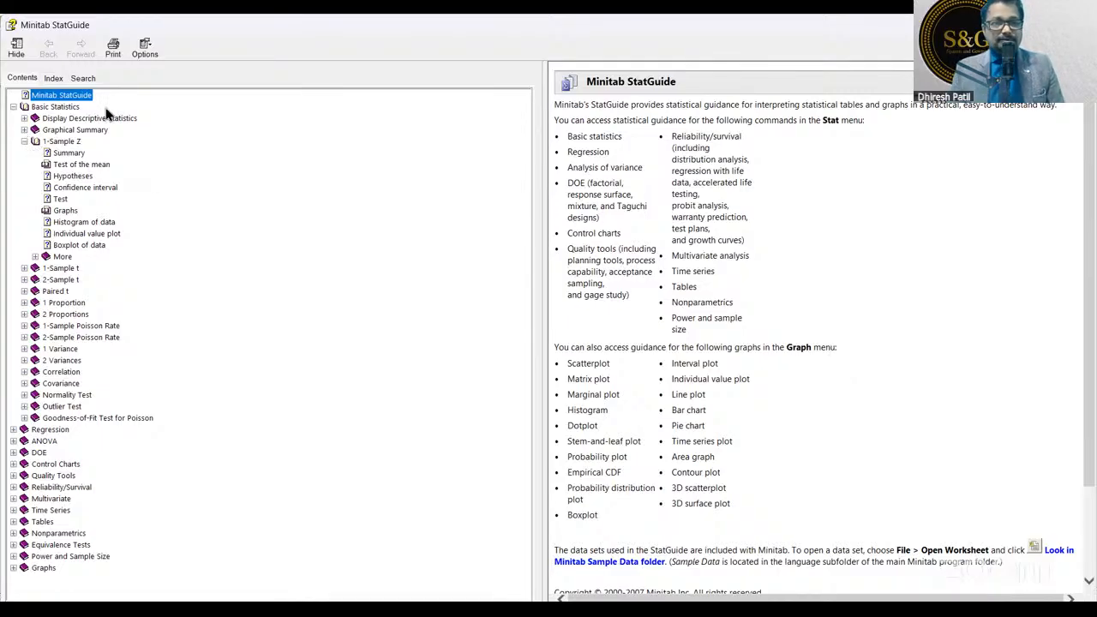
{"action": "left_click", "coordinate": [24, 142]}
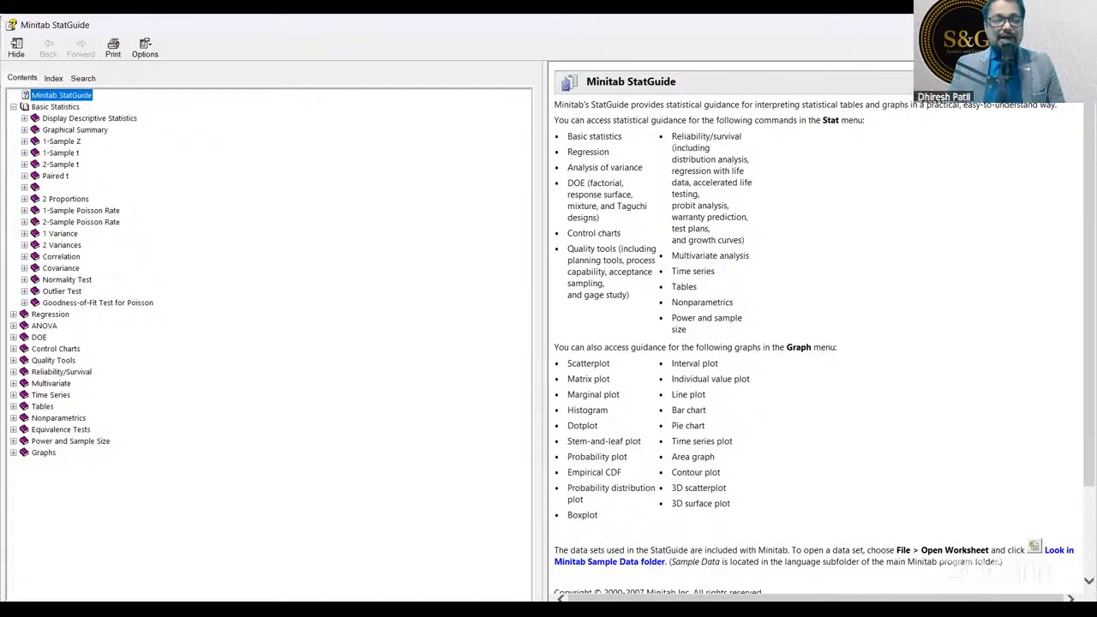
{"action": "left_click", "coordinate": [13, 107]}
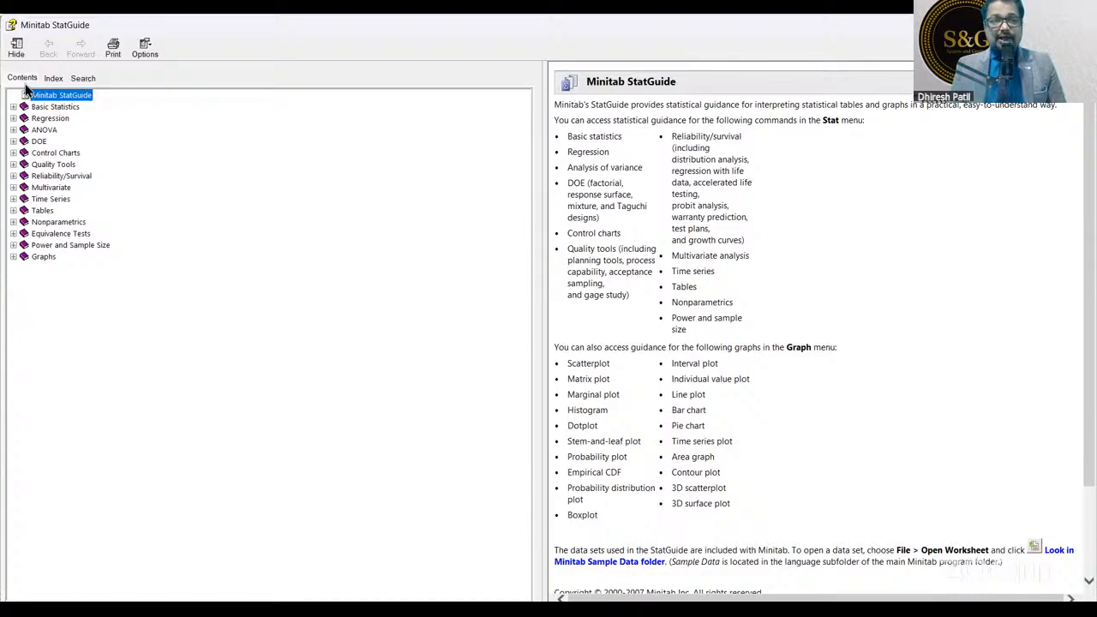
- Search the StatGuide for "Time Series Plot", copying the search phrase before running the search
{"action": "left_click", "coordinate": [85, 78]}
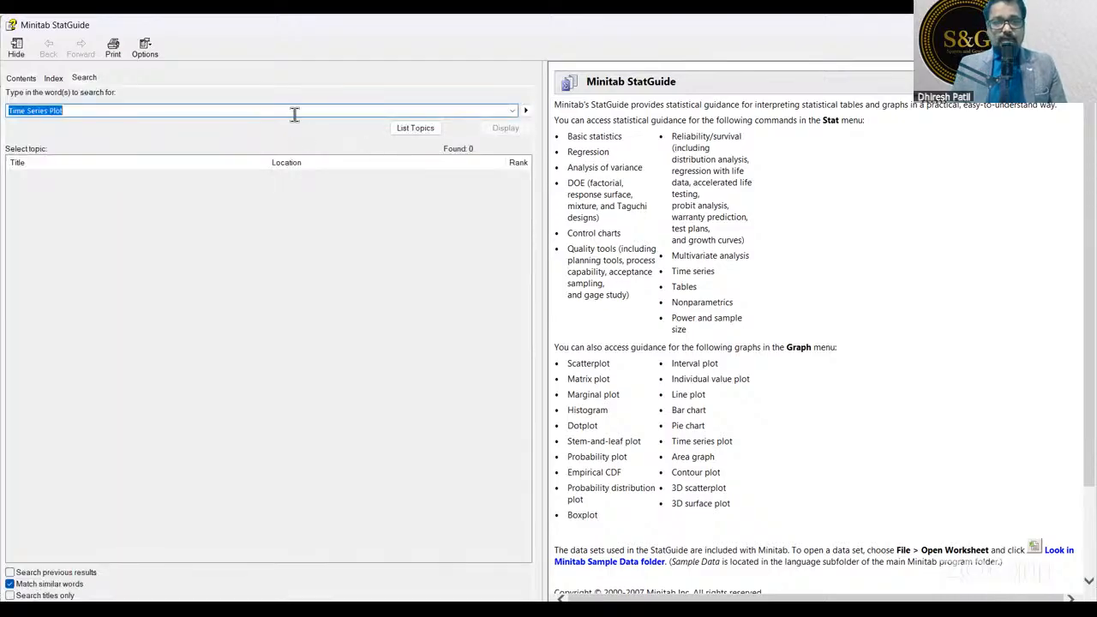
{"action": "key", "text": "BackSpace"}
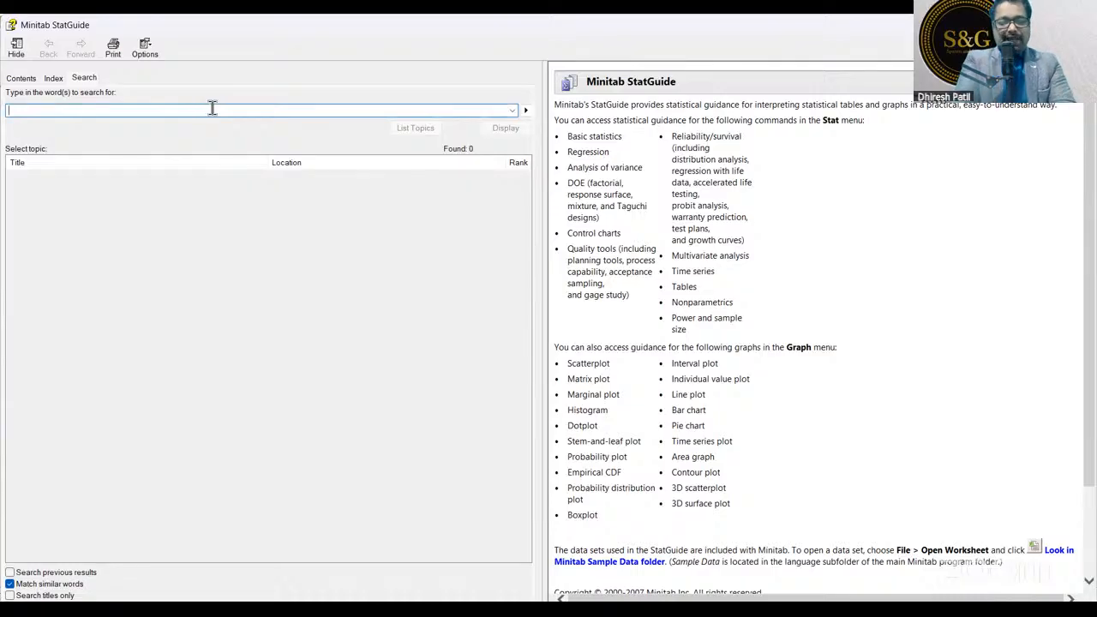
{"action": "type", "text": "Time"}
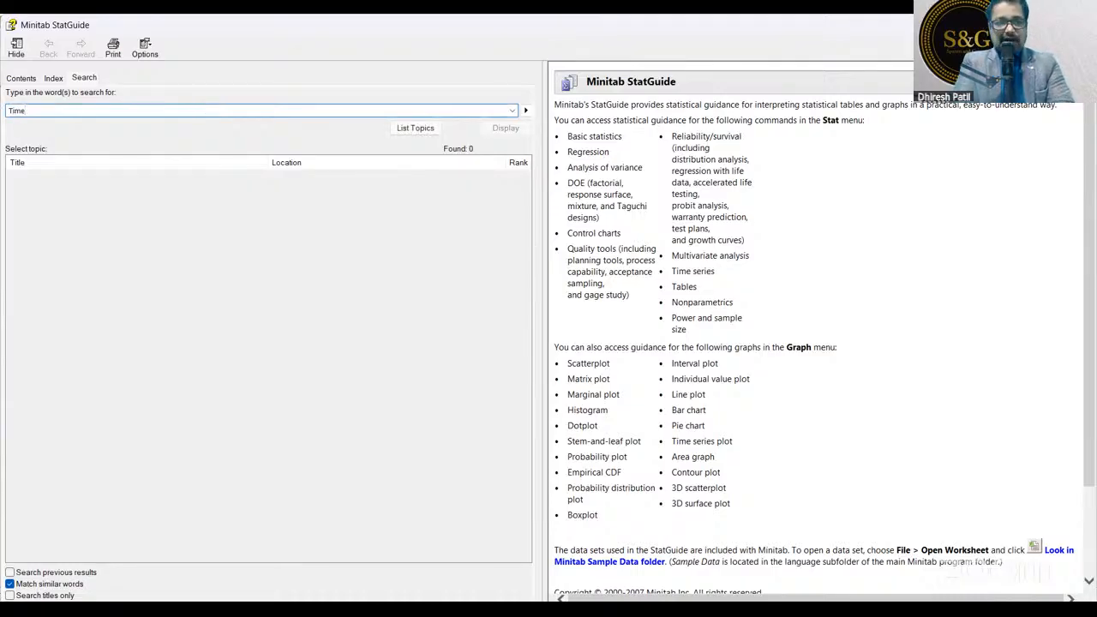
{"action": "type", "text": " Serie"}
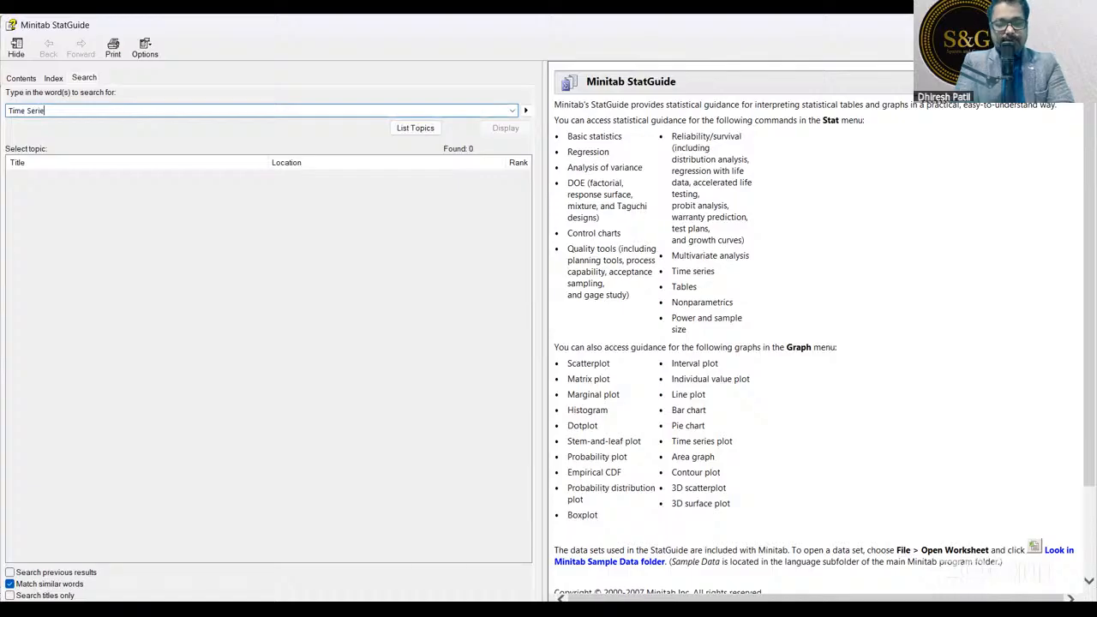
{"action": "type", "text": "s Plot"}
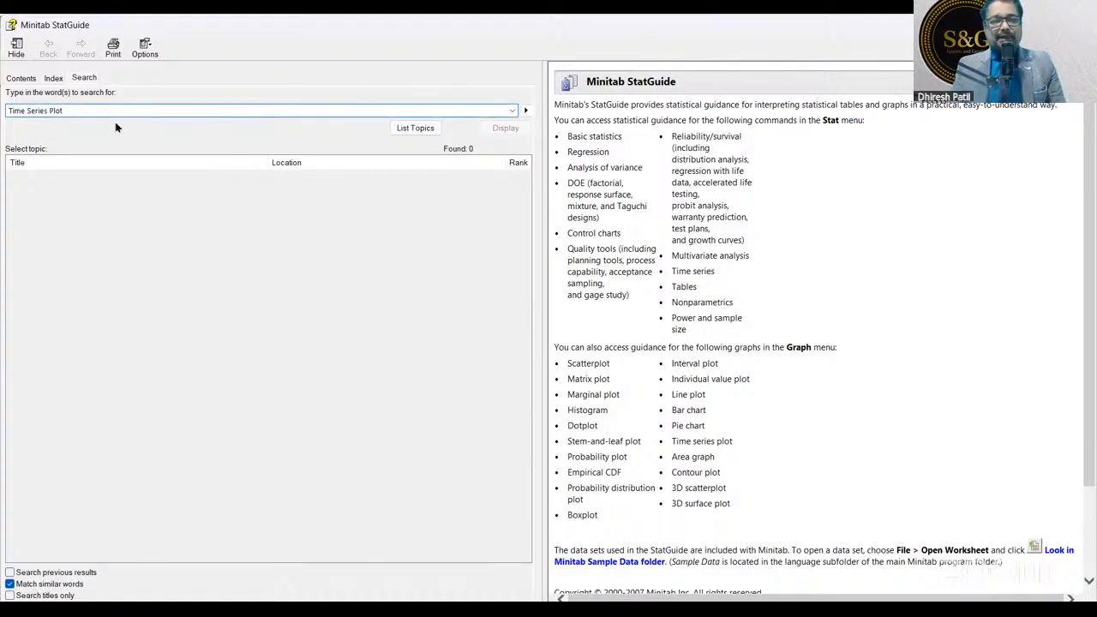
{"action": "left_click_drag", "start_coordinate": [21, 114], "coordinate": [59, 119]}
{"action": "right_click", "coordinate": [57, 110]}
{"action": "left_click", "coordinate": [95, 157]}
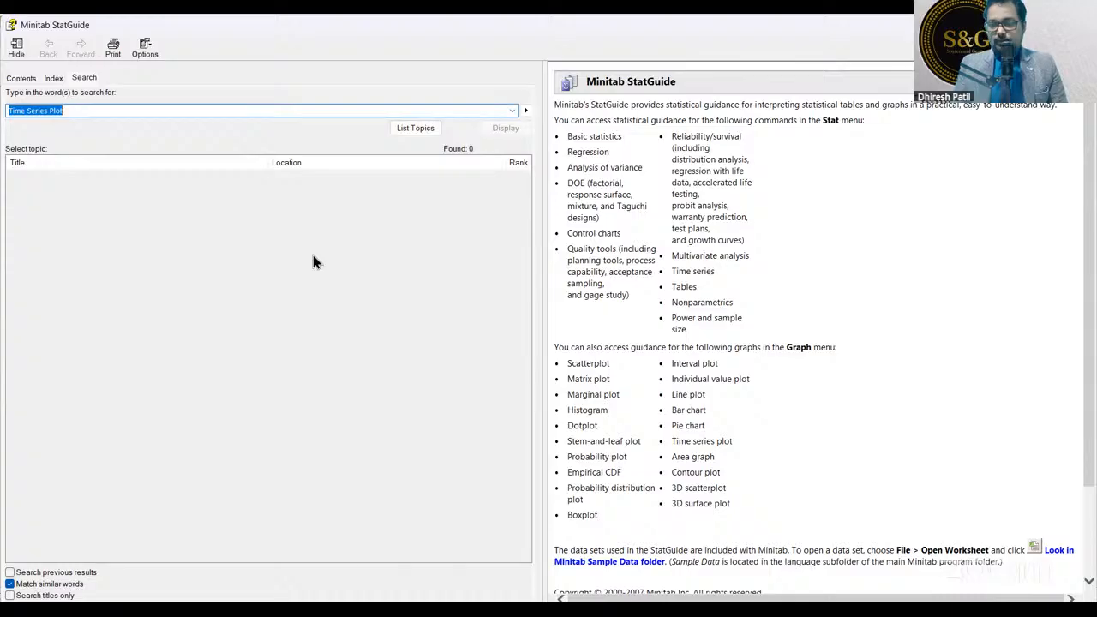
{"action": "key", "text": "alt+Tab"}
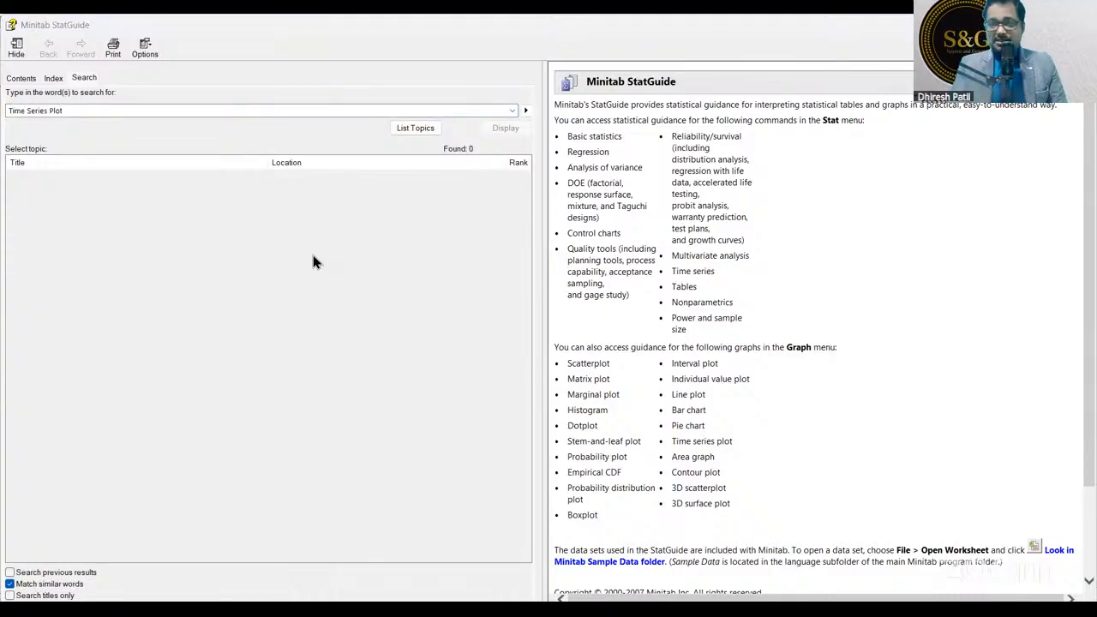
{"action": "left_click", "coordinate": [107, 112]}
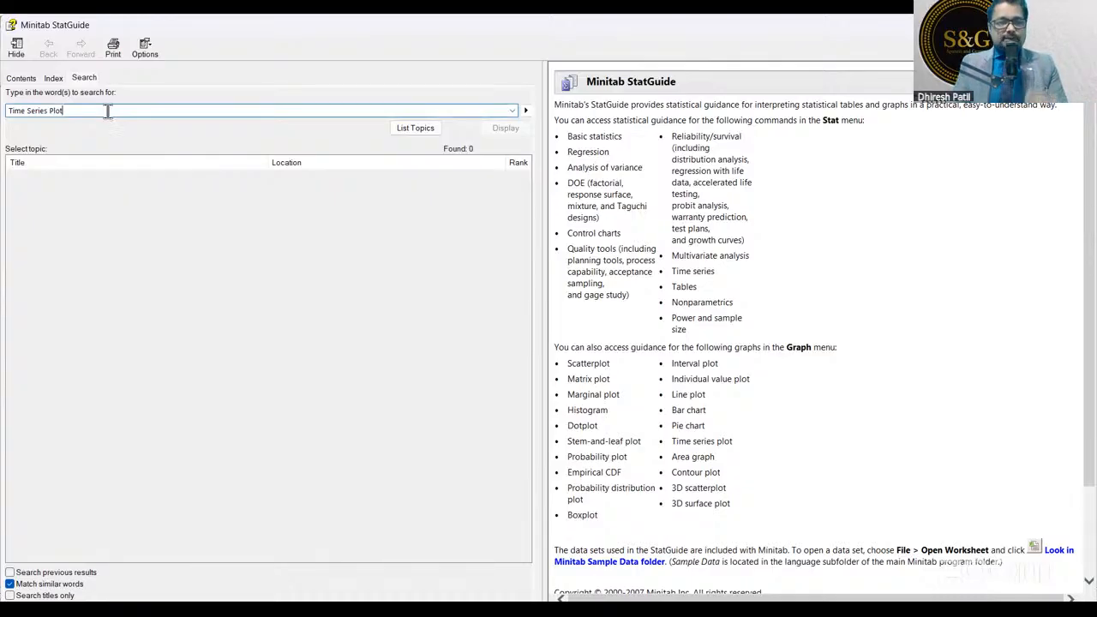
{"action": "key", "text": "Return"}
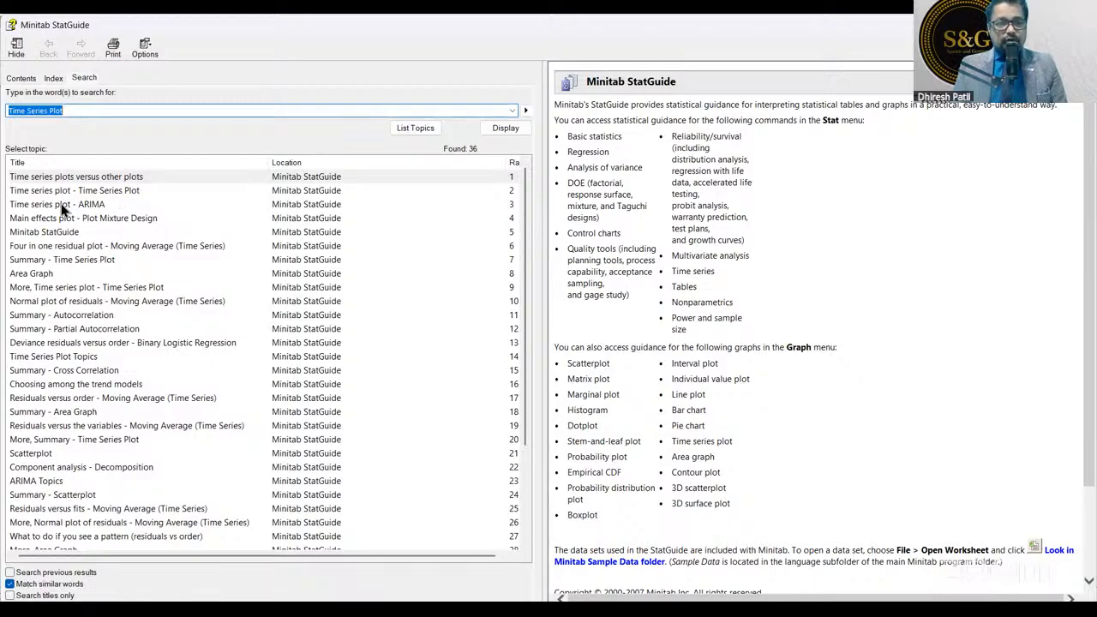
- View the "Time series plot - Time Series Plot" topic and its data description, return to the overview, and switch back to the Minitab worksheet
{"action": "double_click", "coordinate": [120, 192]}
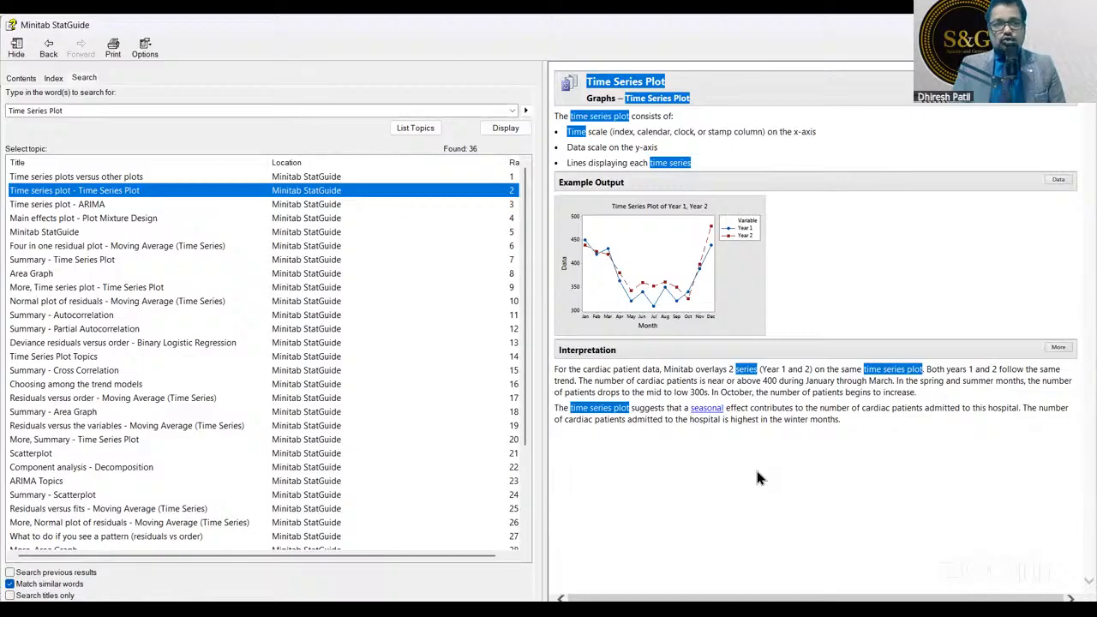
{"action": "left_click", "coordinate": [131, 152]}
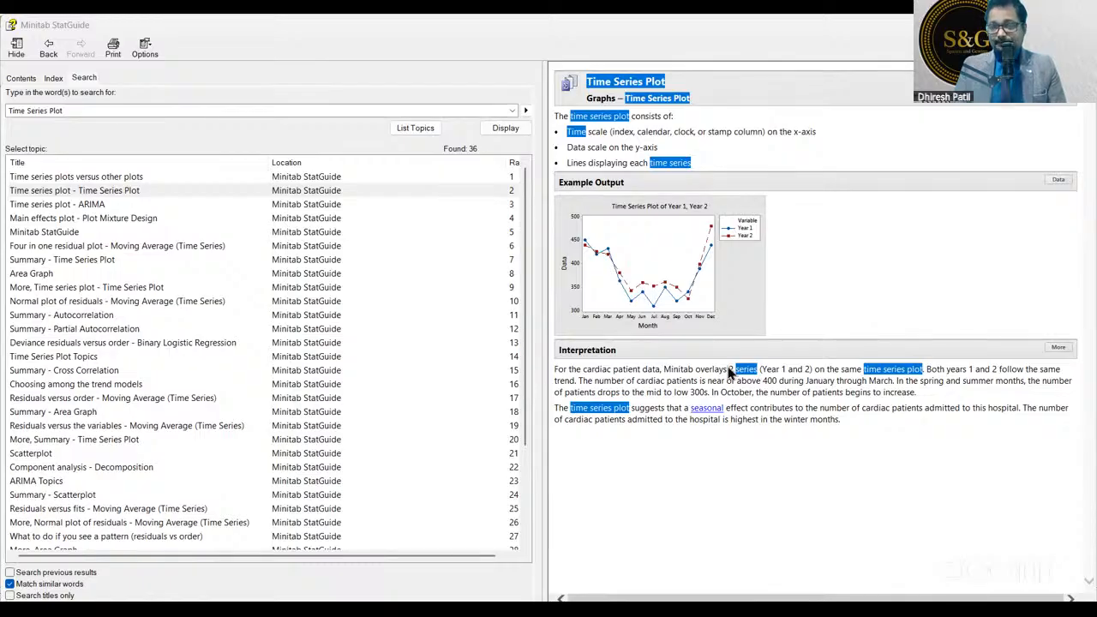
{"action": "left_click", "coordinate": [1059, 183]}
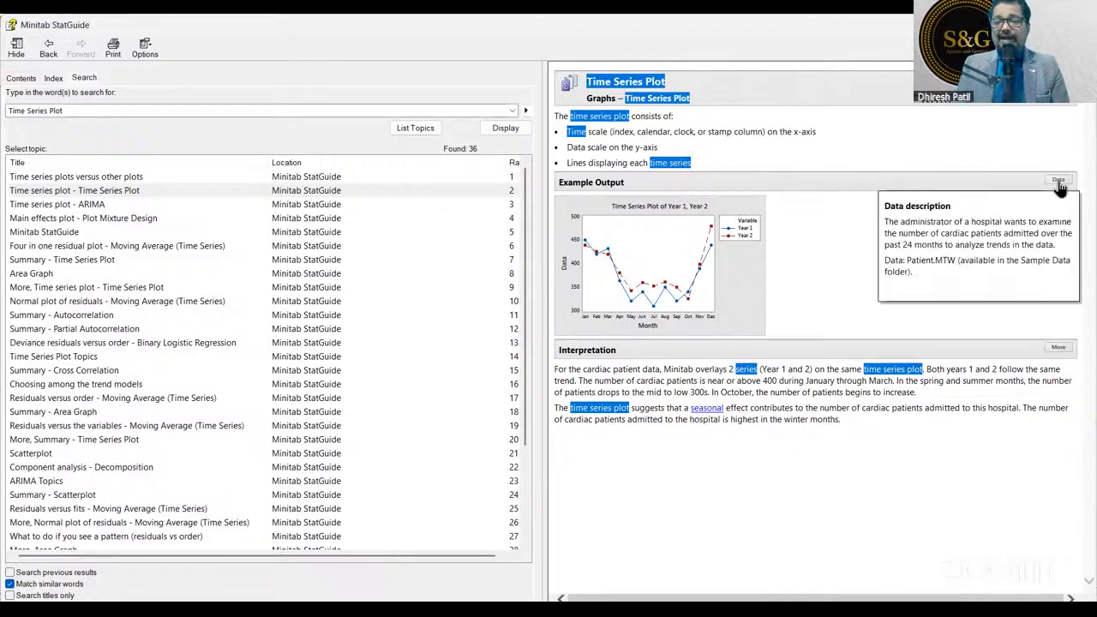
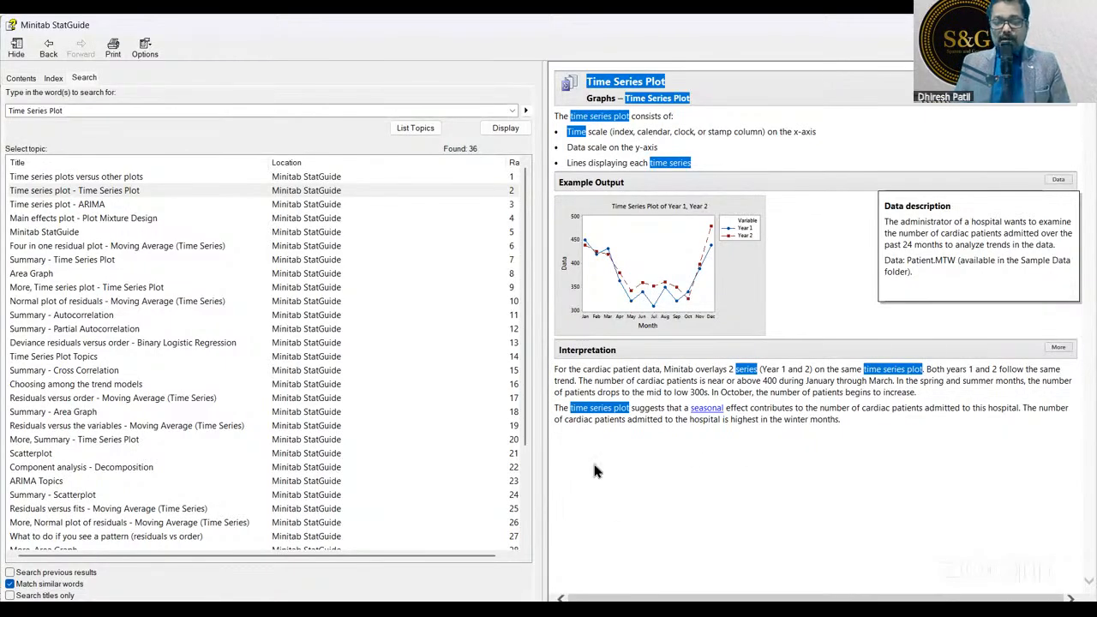
{"action": "left_click", "coordinate": [48, 47]}
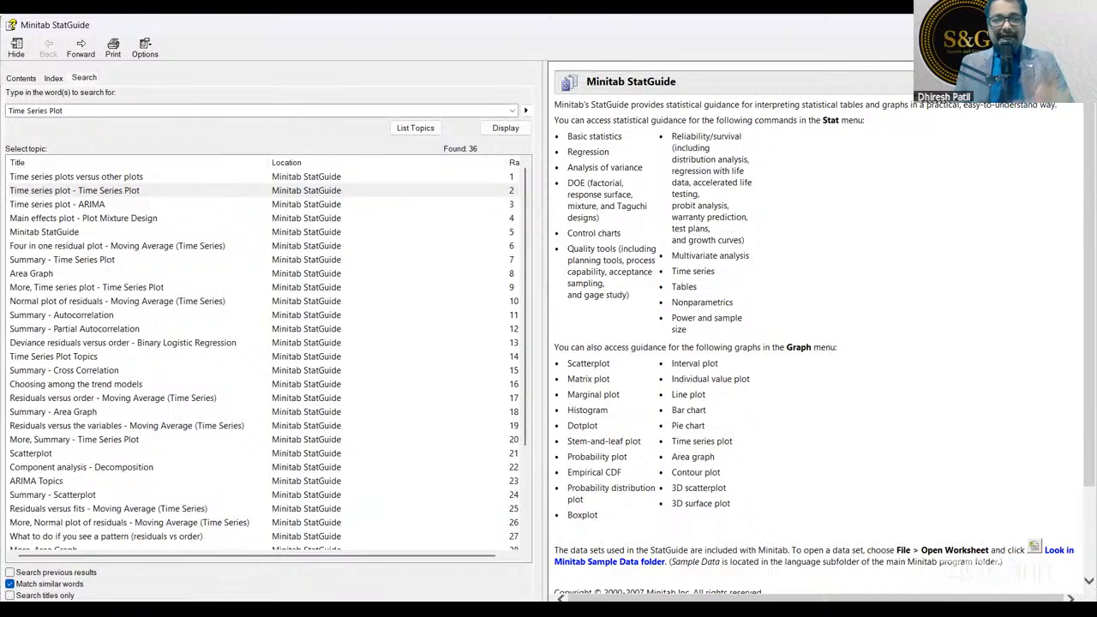
{"action": "key", "text": "alt+Tab"}
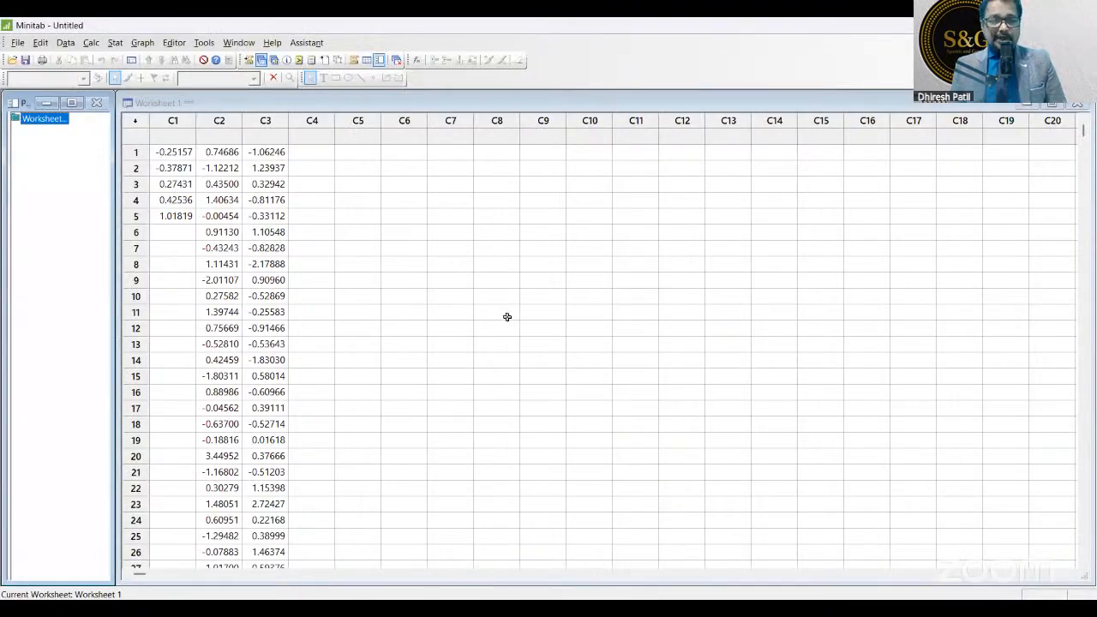
{"action": "left_click", "coordinate": [18, 43]}
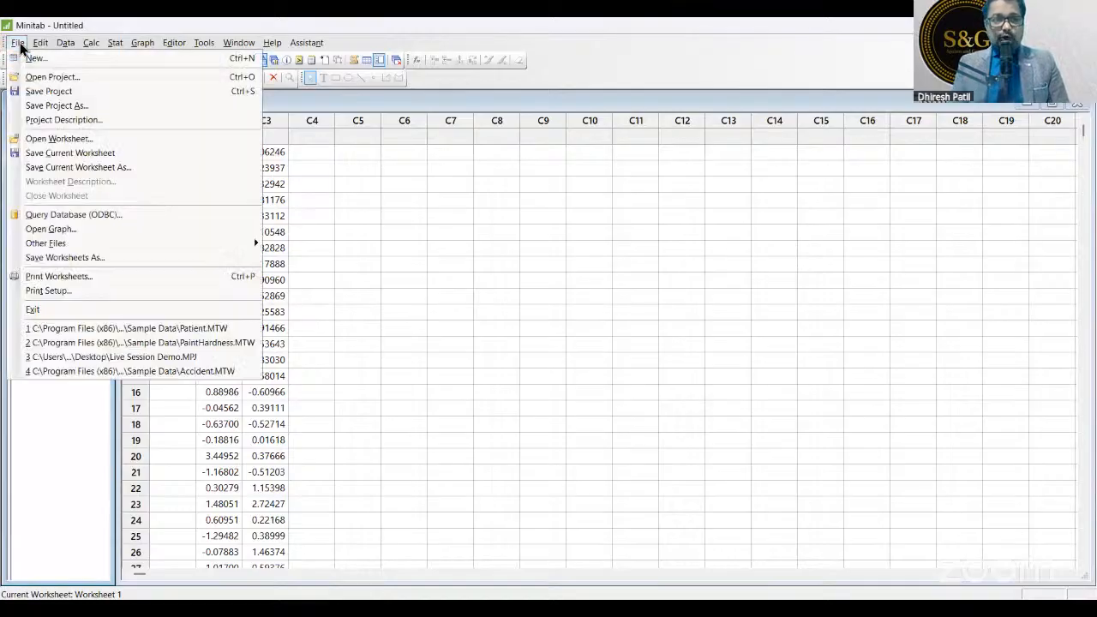
{"action": "left_click", "coordinate": [46, 140]}
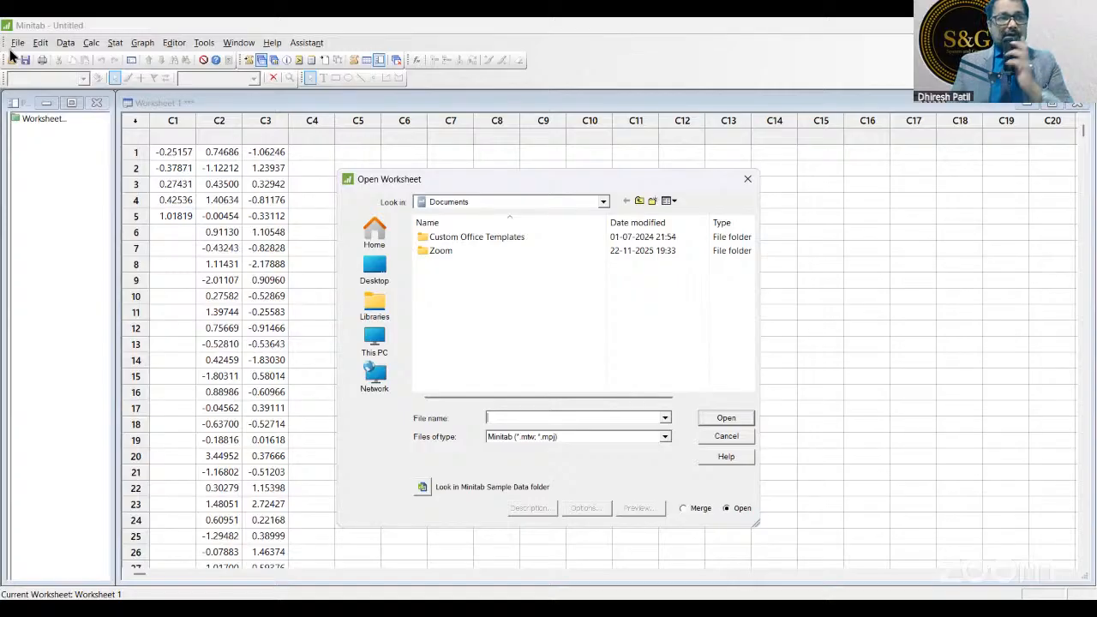
{"action": "left_click", "coordinate": [748, 180]}
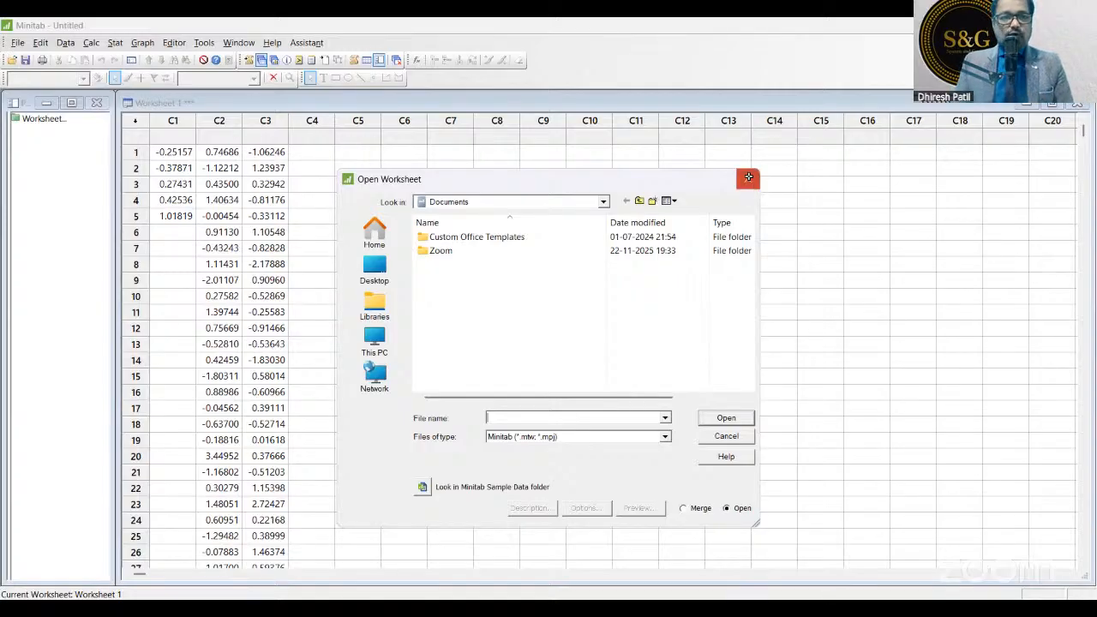
- Bring up the Open Worksheet dialog, circle the Minitab Sample Data folder option with freehand annotations, and clear the markings
{"action": "left_click", "coordinate": [17, 42]}
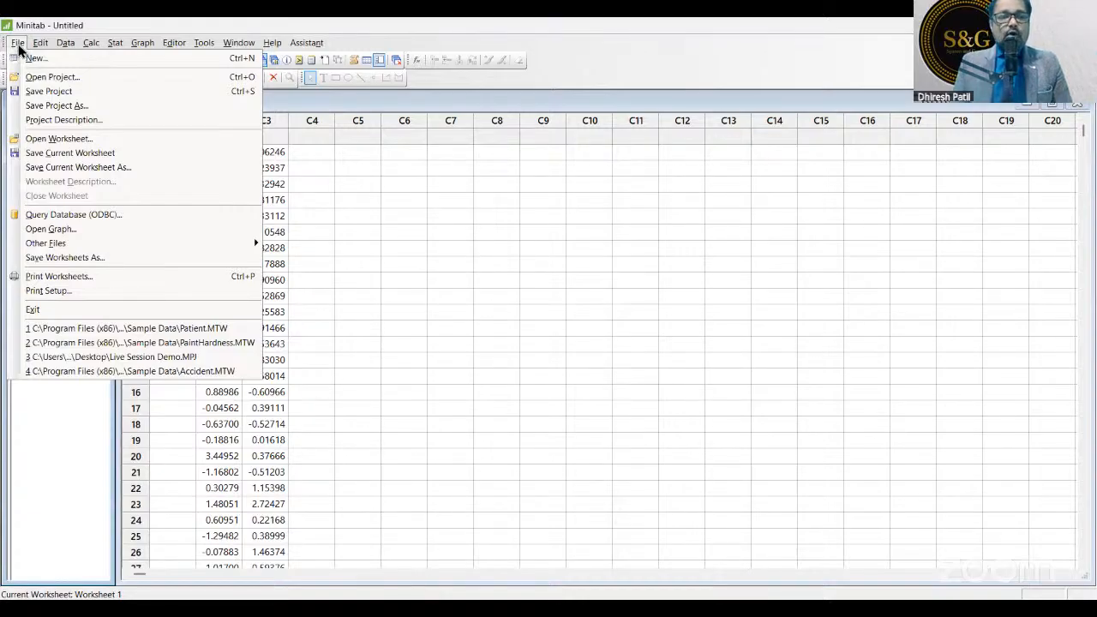
{"action": "left_click", "coordinate": [34, 139]}
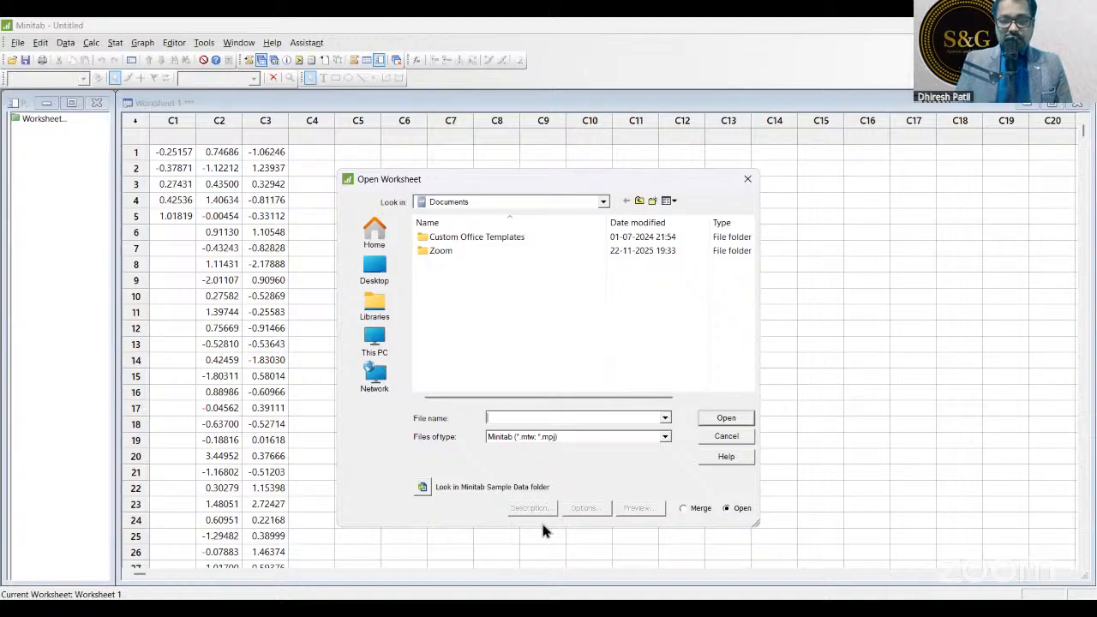
{"action": "mouse_move", "coordinate": [543, 466]}
{"action": "left_mouse_down"}
{"action": "mouse_move", "coordinate": [463, 456]}
{"action": "mouse_move", "coordinate": [391, 467]}
{"action": "mouse_move", "coordinate": [518, 506]}
{"action": "mouse_move", "coordinate": [582, 454]}
{"action": "left_mouse_up"}
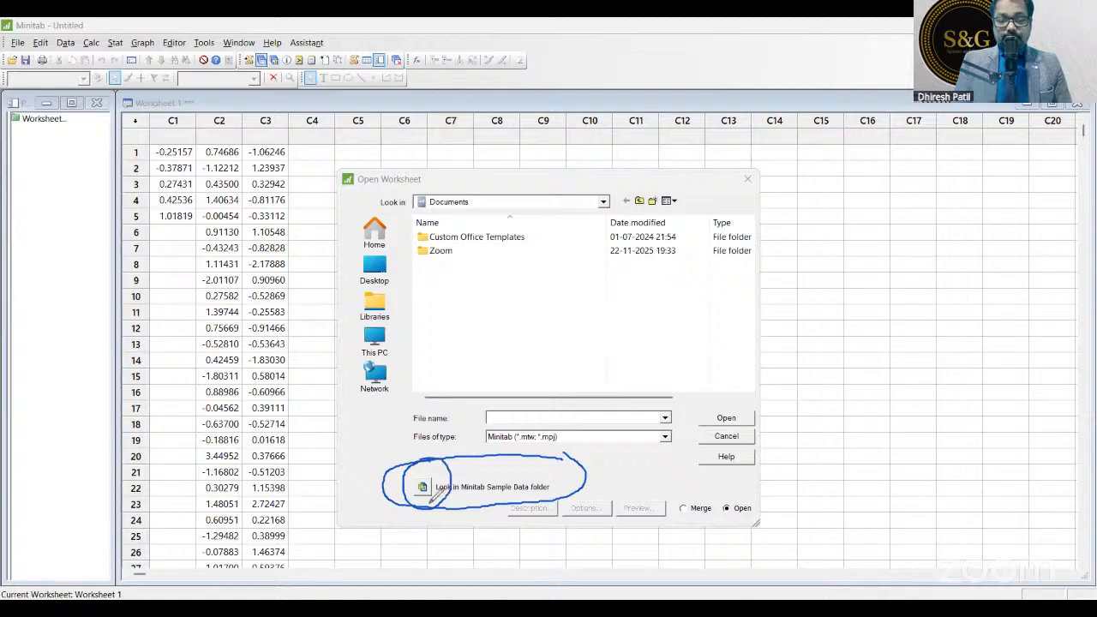
{"action": "left_click_drag", "start_coordinate": [439, 454], "coordinate": [424, 484]}
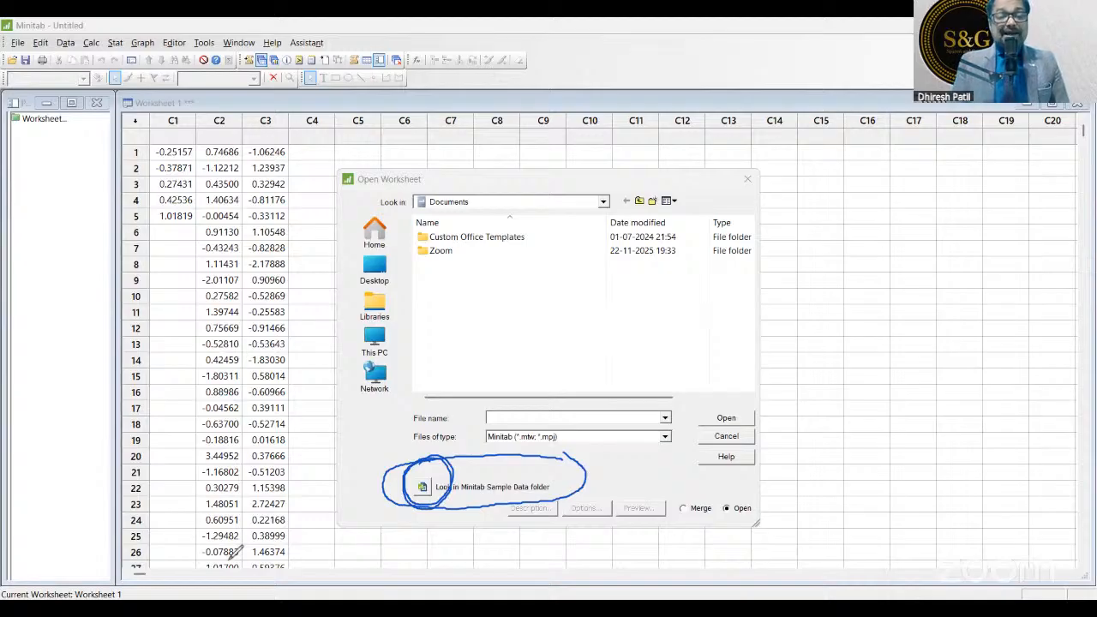
{"action": "key", "text": "Escape"}
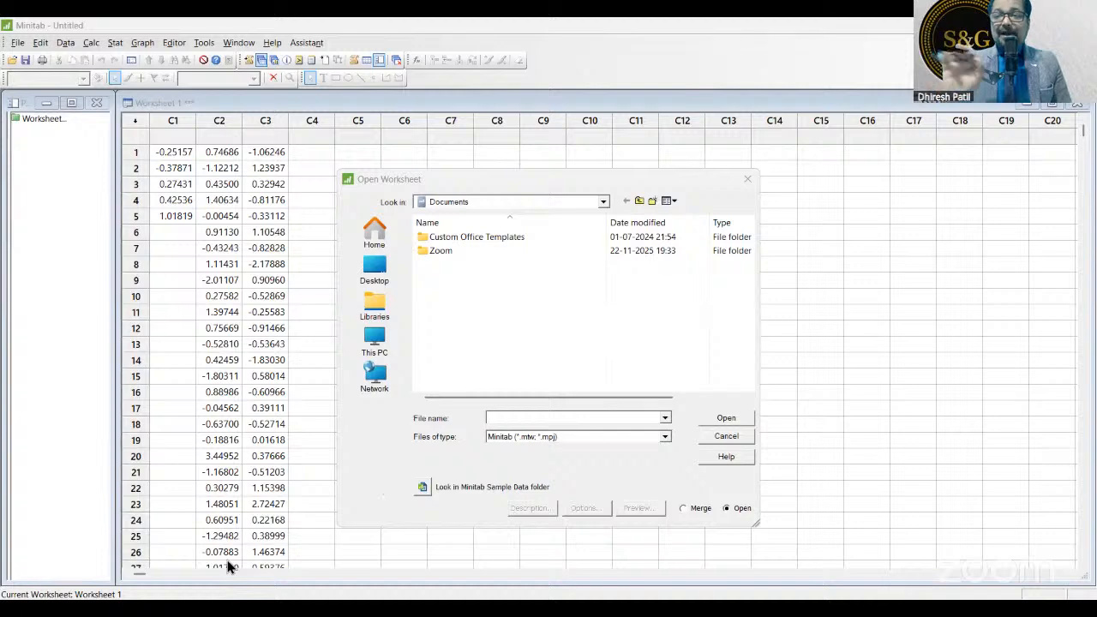
- Open the Patient.MTW worksheet from the Minitab Sample Data folder and briefly highlight its Year 1, Year 2 and Month data
{"action": "left_click", "coordinate": [423, 487]}
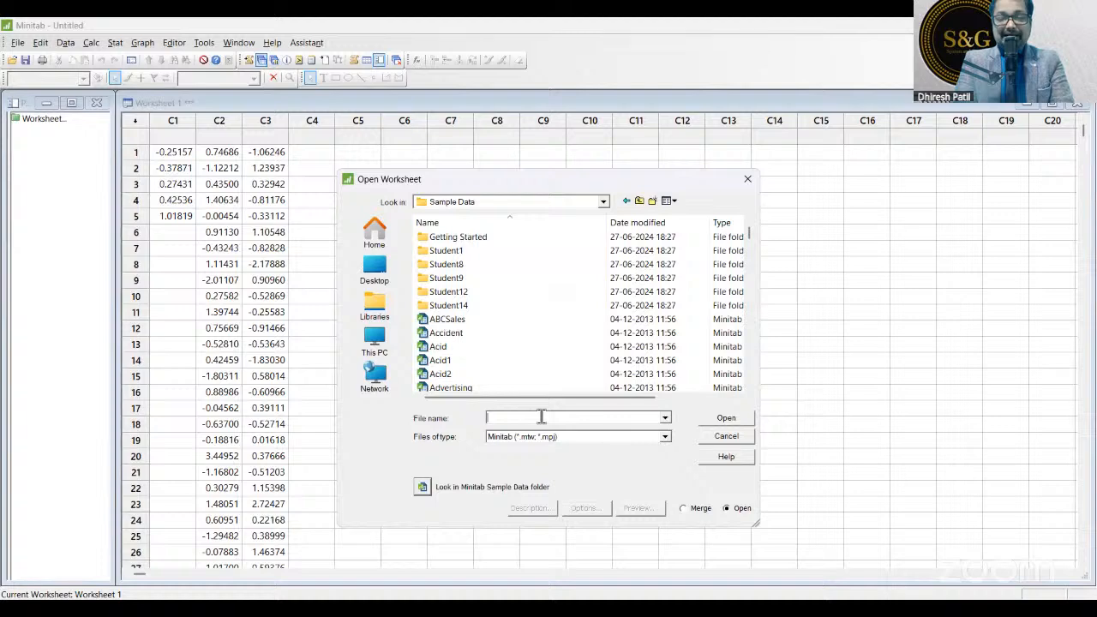
{"action": "type", "text": "Pa"}
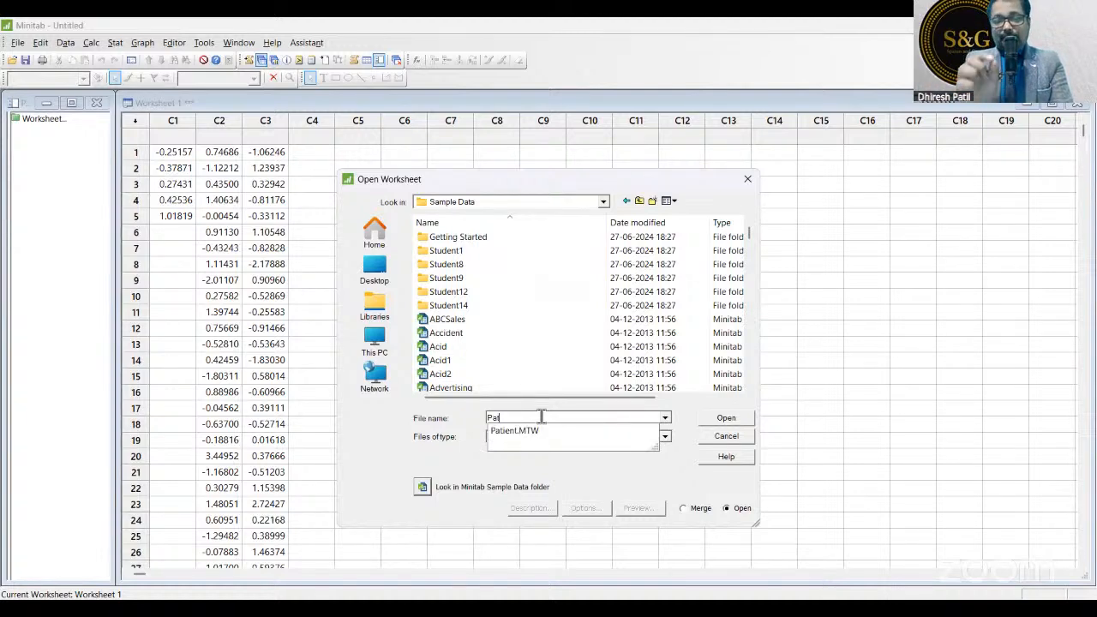
{"action": "type", "text": "t"}
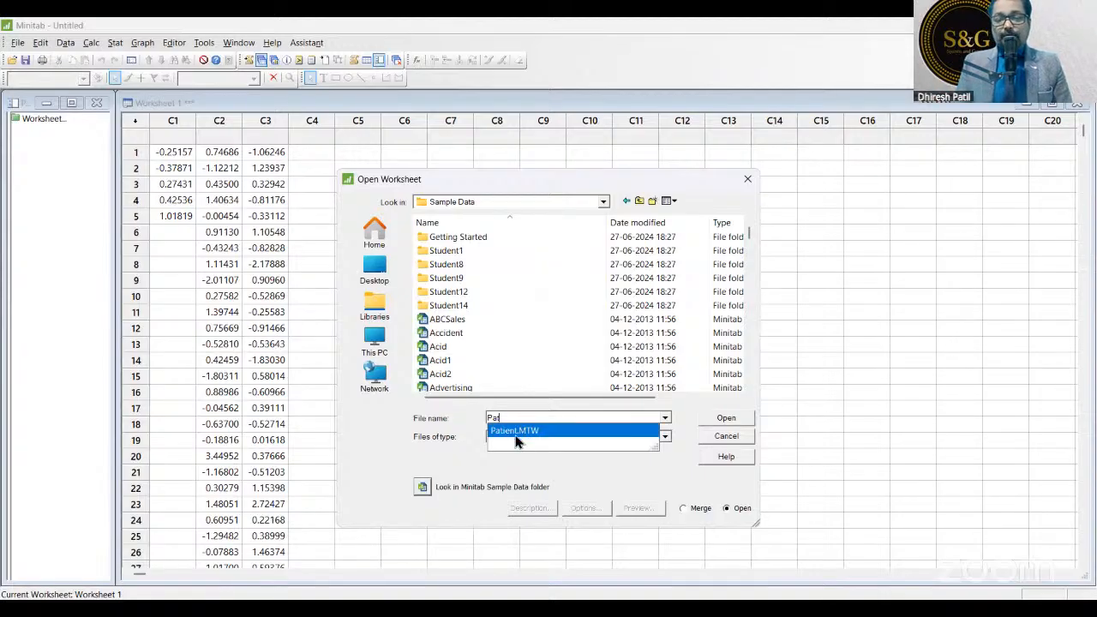
{"action": "left_click", "coordinate": [515, 431]}
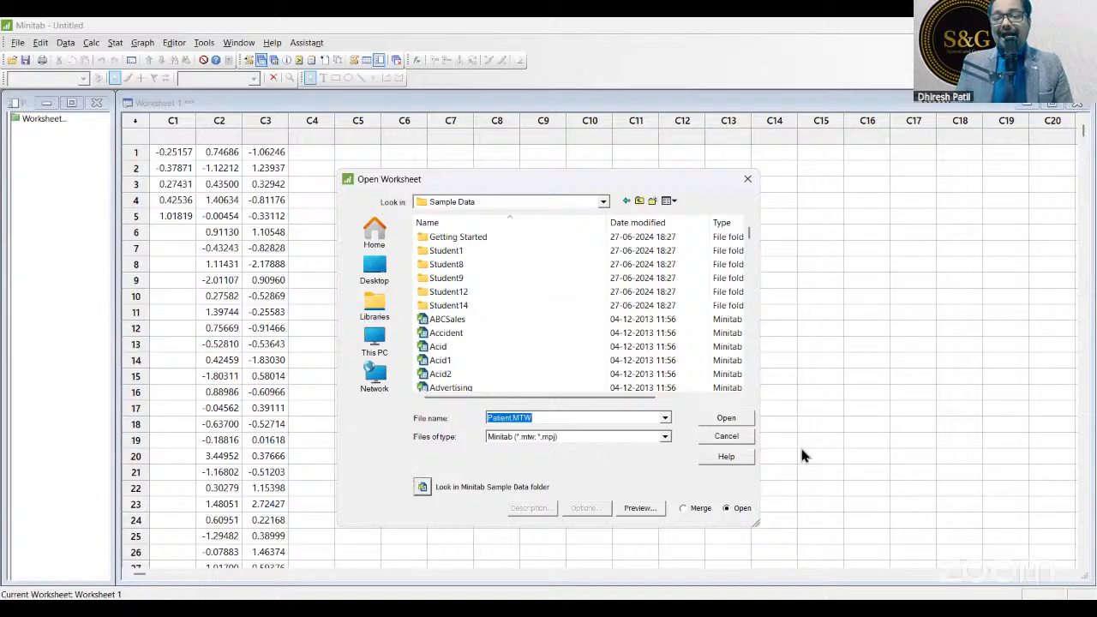
{"action": "left_click", "coordinate": [725, 418]}
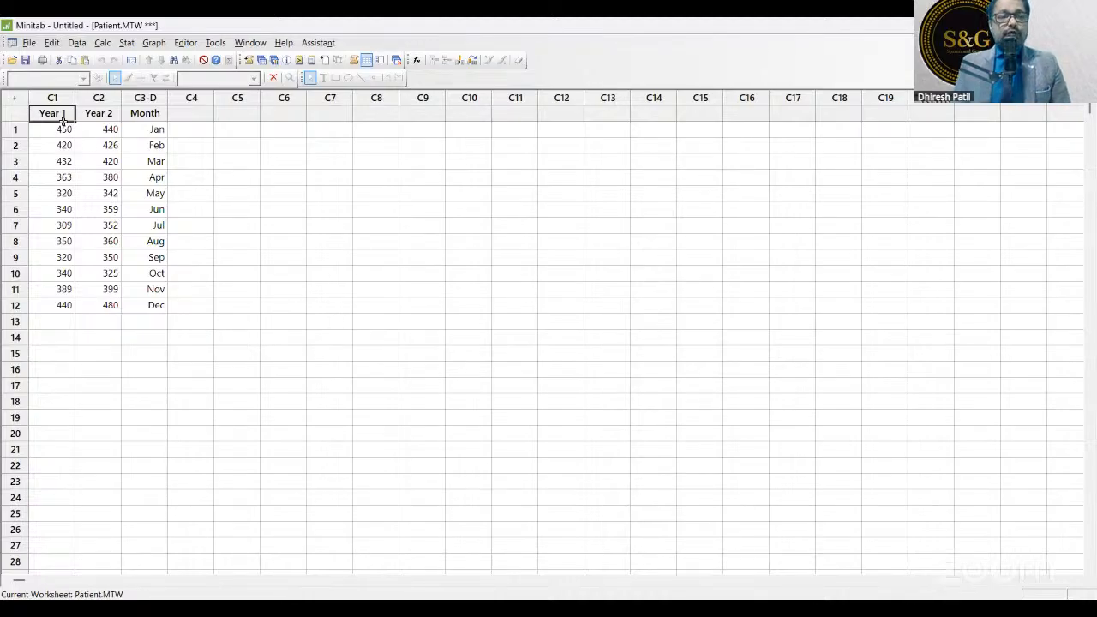
{"action": "left_click_drag", "start_coordinate": [57, 114], "coordinate": [169, 308]}
{"action": "left_click", "coordinate": [388, 273]}
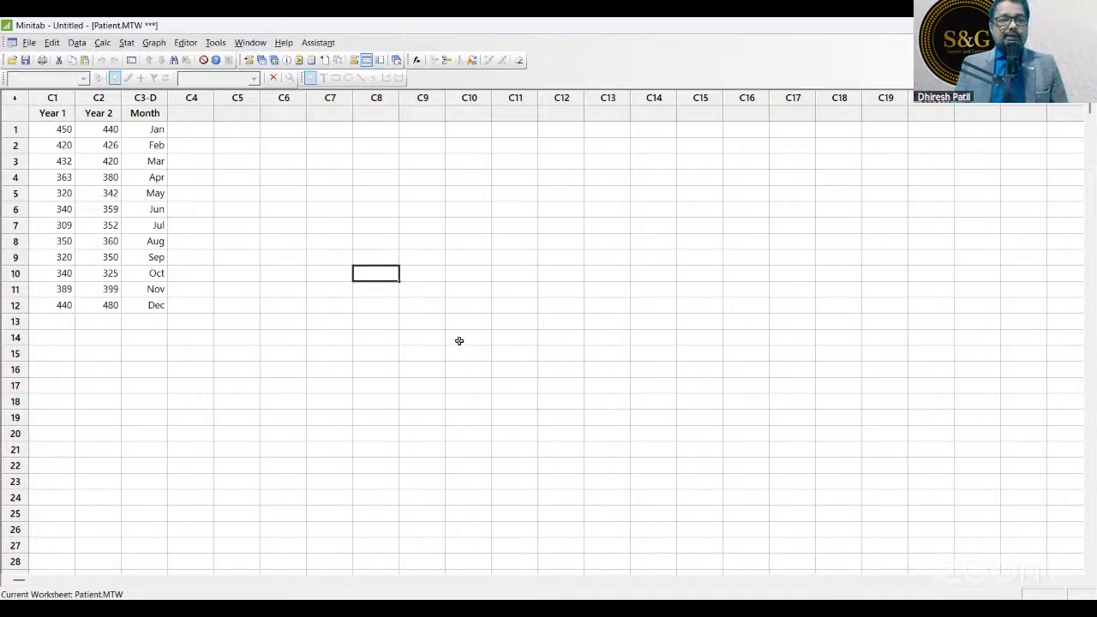
{"action": "left_click", "coordinate": [153, 43]}
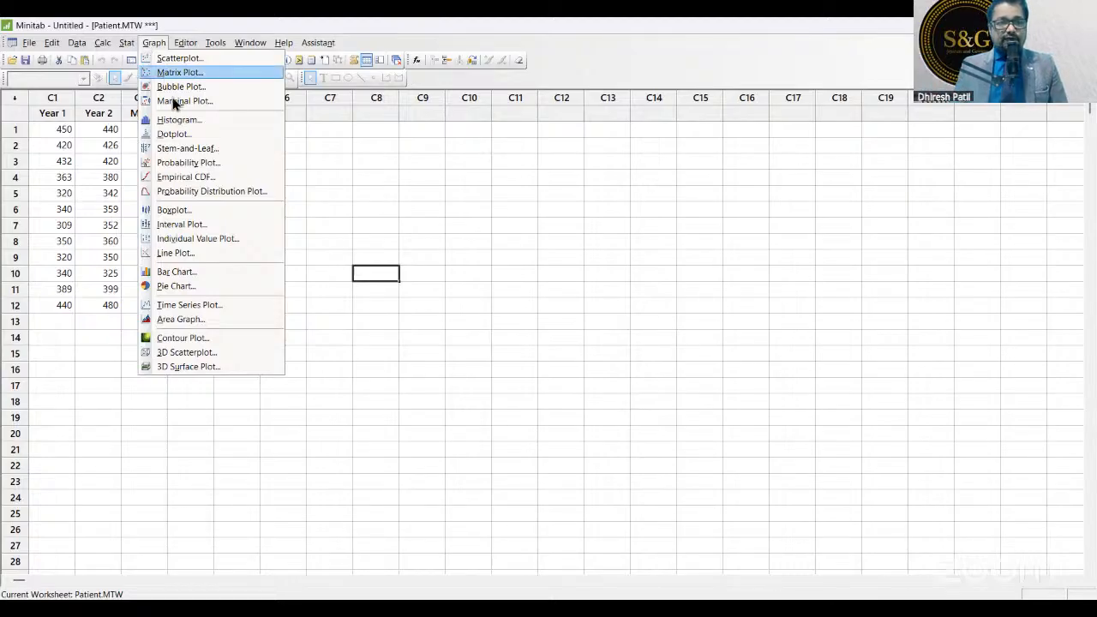
{"action": "left_click", "coordinate": [187, 304]}
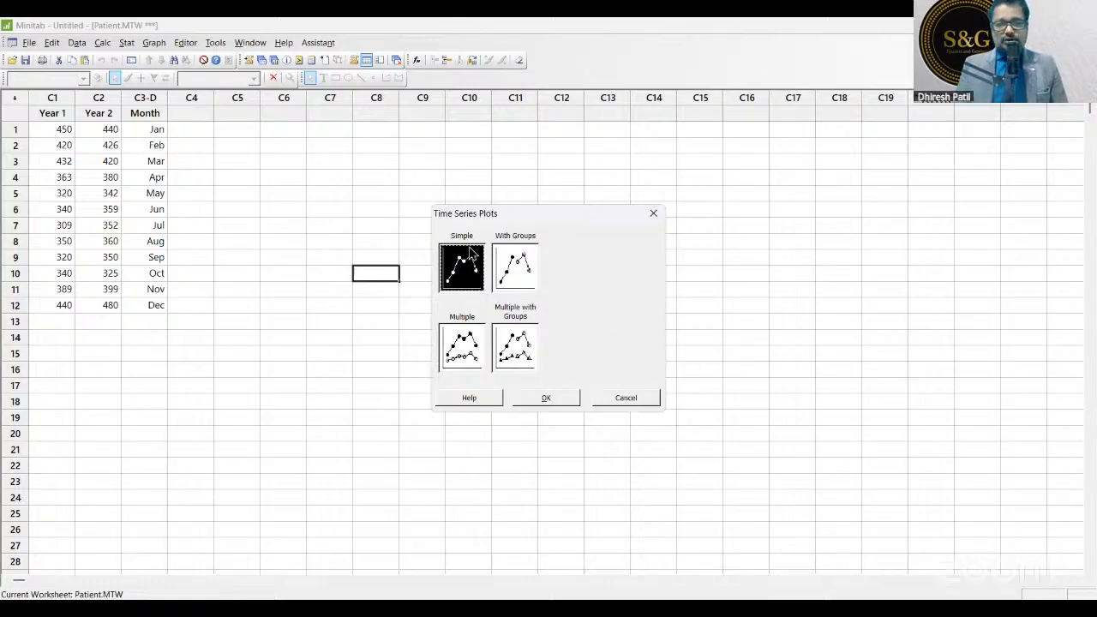
{"action": "left_click", "coordinate": [565, 401]}
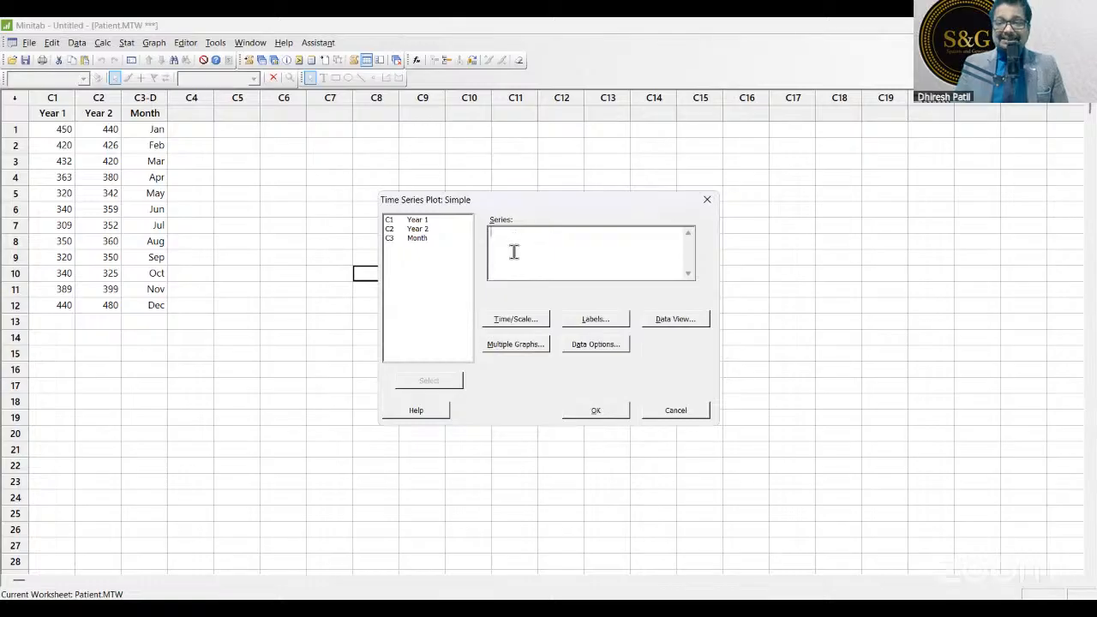
{"action": "double_click", "coordinate": [418, 220]}
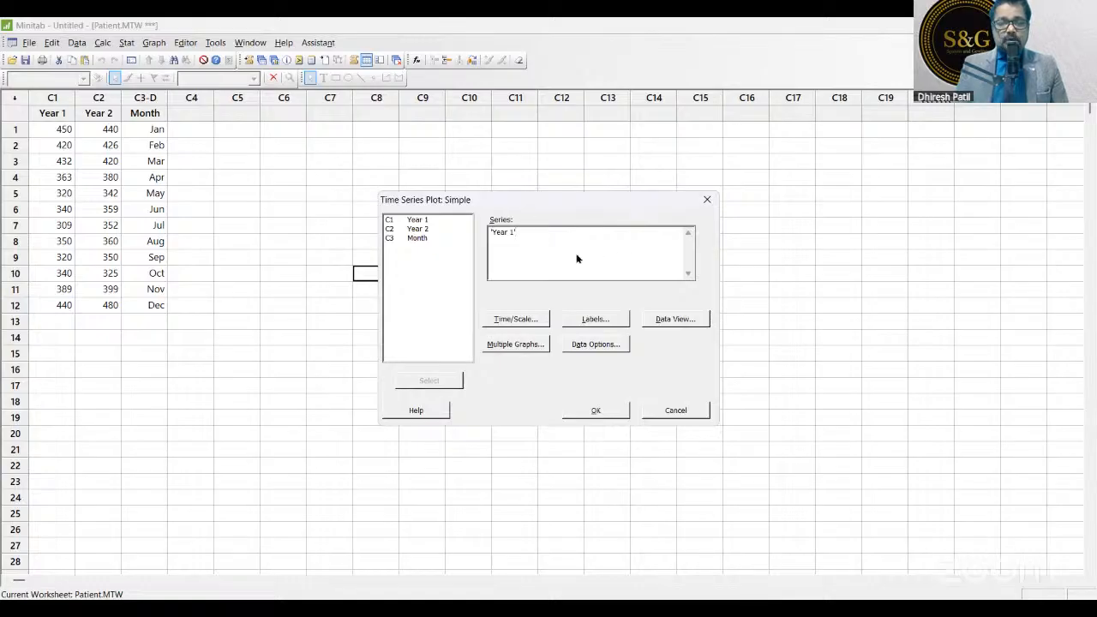
{"action": "double_click", "coordinate": [418, 229]}
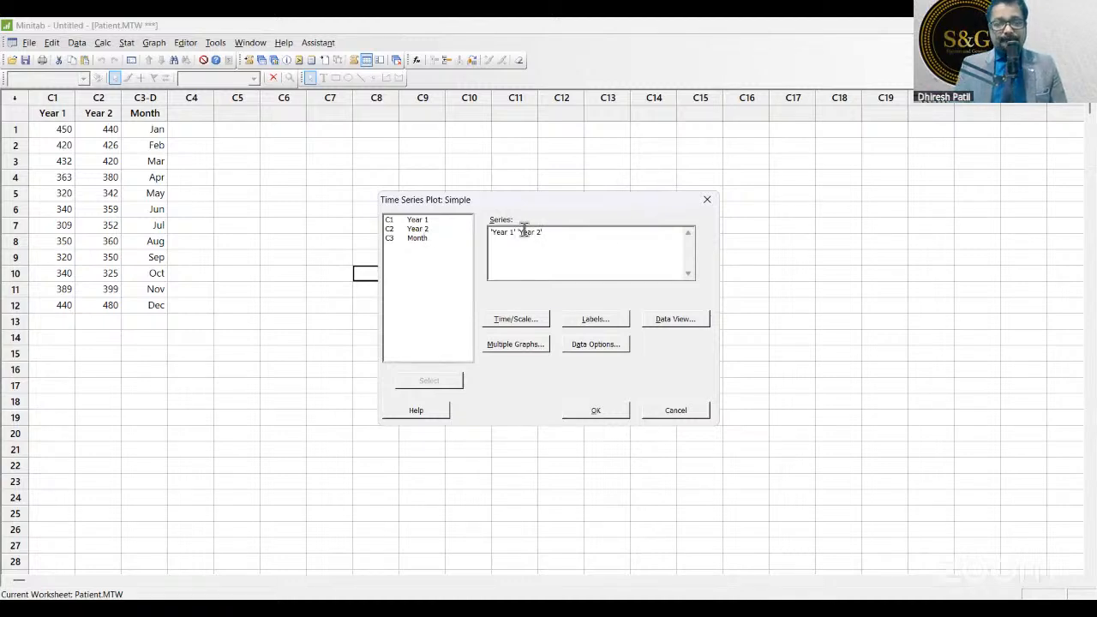
{"action": "left_click", "coordinate": [514, 319]}
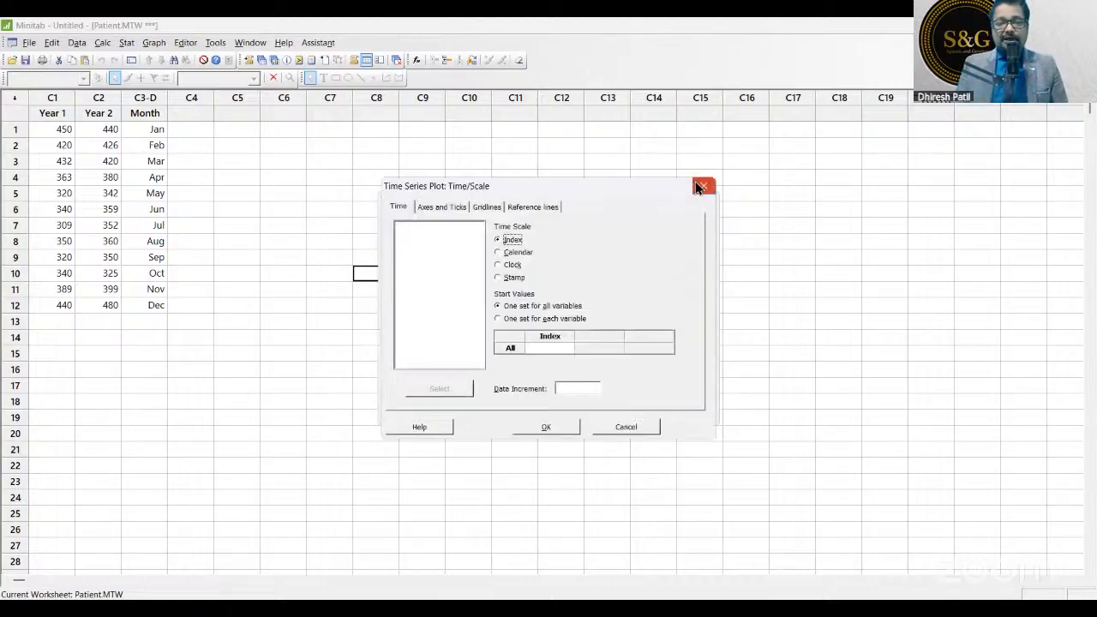
{"action": "left_click", "coordinate": [697, 188]}
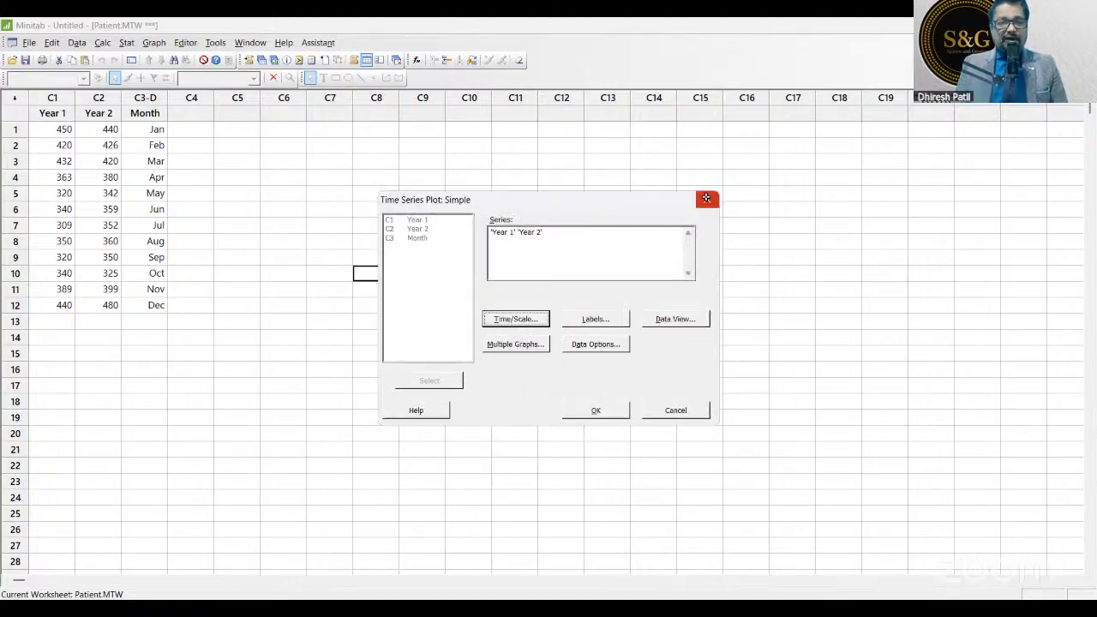
{"action": "left_click", "coordinate": [706, 198]}
- Start a Simple time series plot and assign Year 1 and Year 2 as the series
{"action": "left_click", "coordinate": [150, 42]}
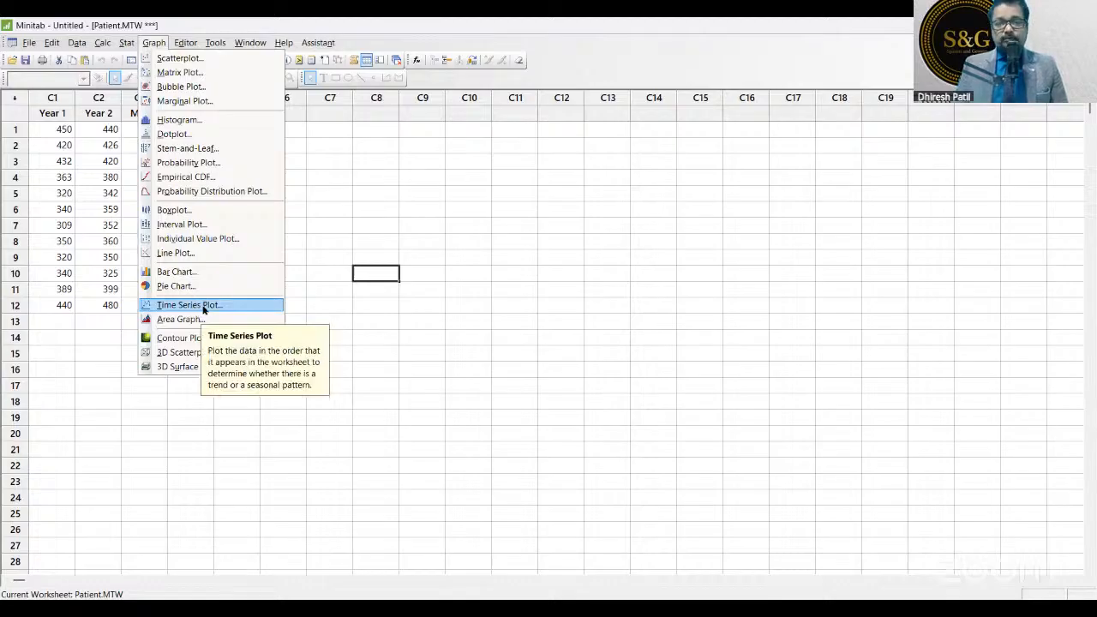
{"action": "key", "text": "Return"}
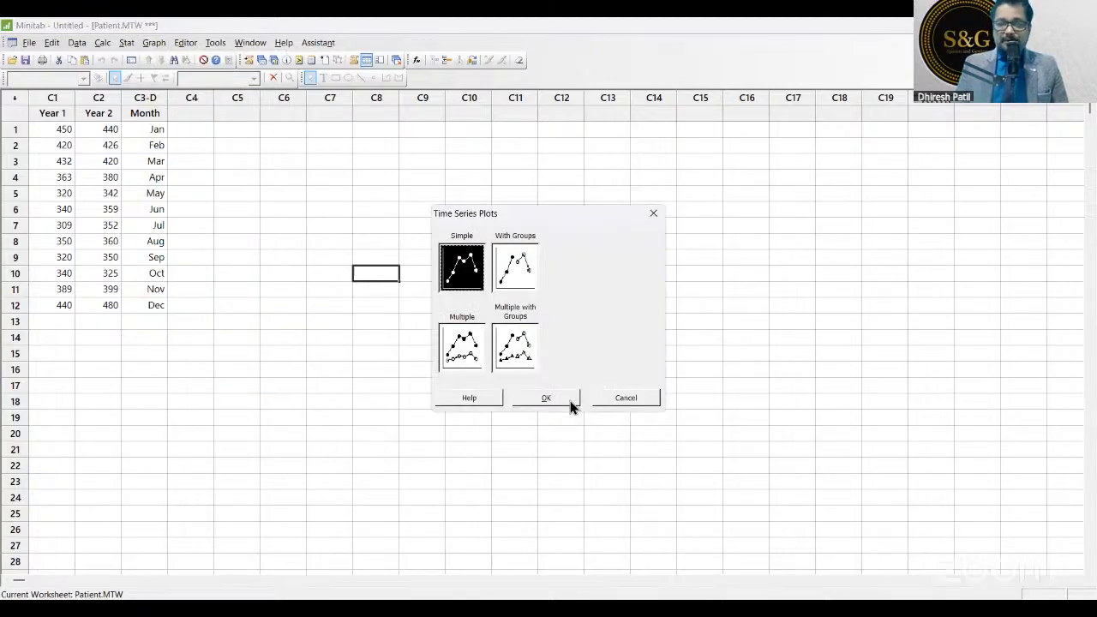
{"action": "double_click", "coordinate": [469, 252]}
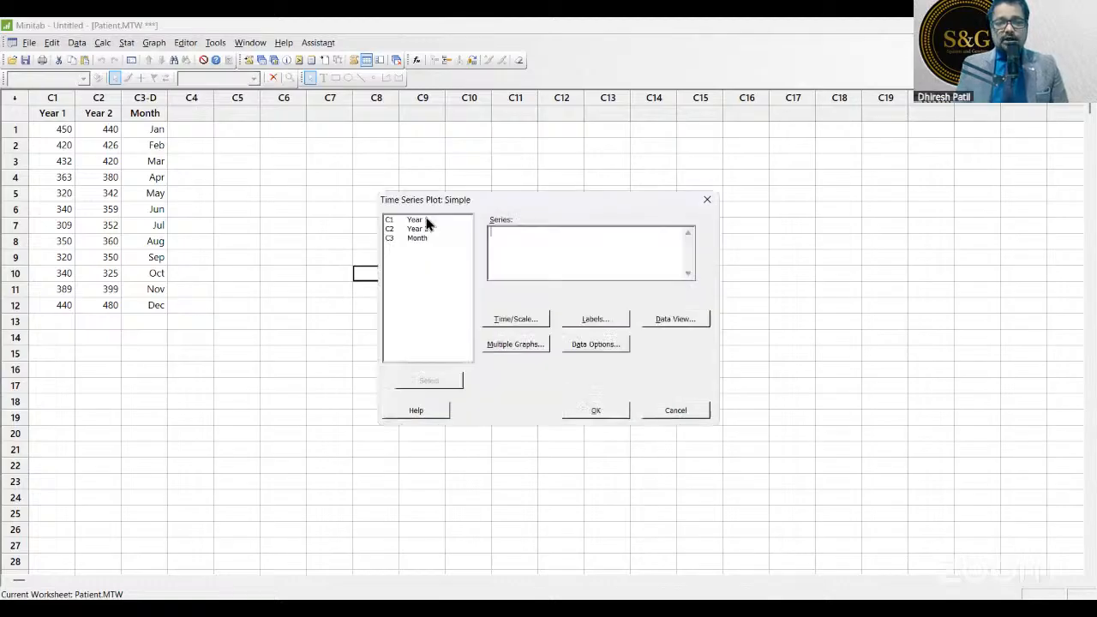
{"action": "double_click", "coordinate": [425, 221]}
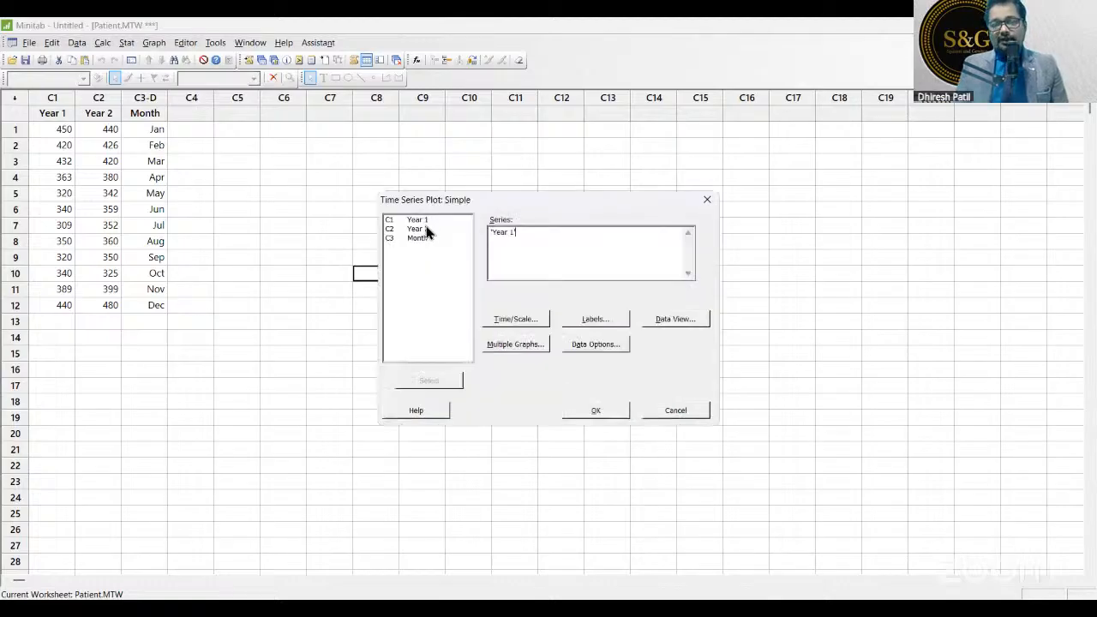
{"action": "double_click", "coordinate": [419, 228]}
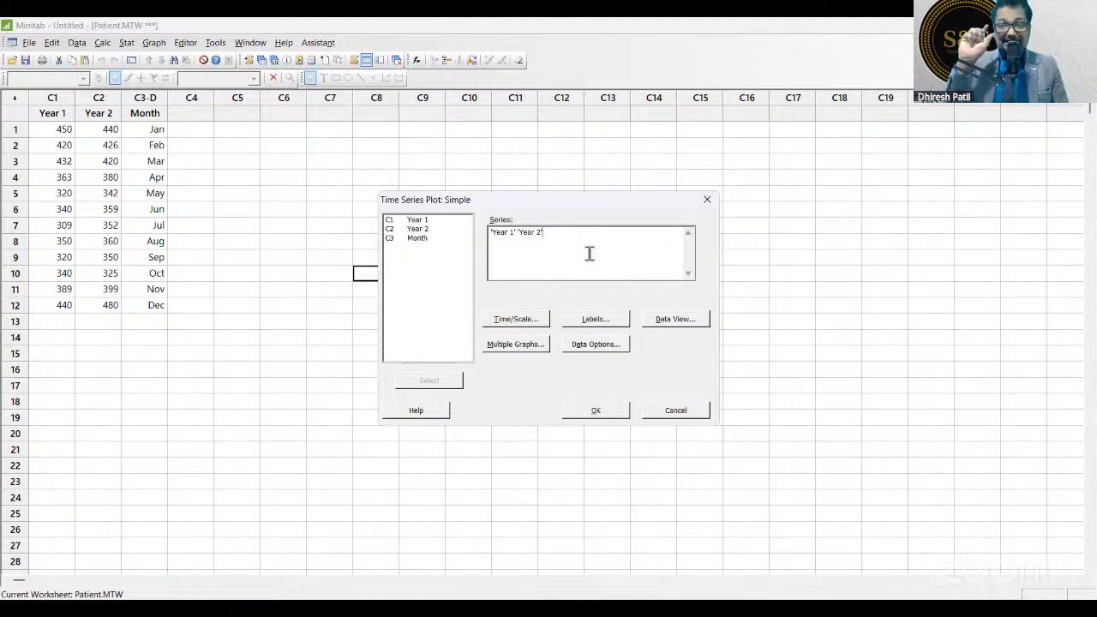
- Set the time scale to Stamp with Month as the stamp column and generate the simple time series plots
{"action": "left_click", "coordinate": [514, 324]}
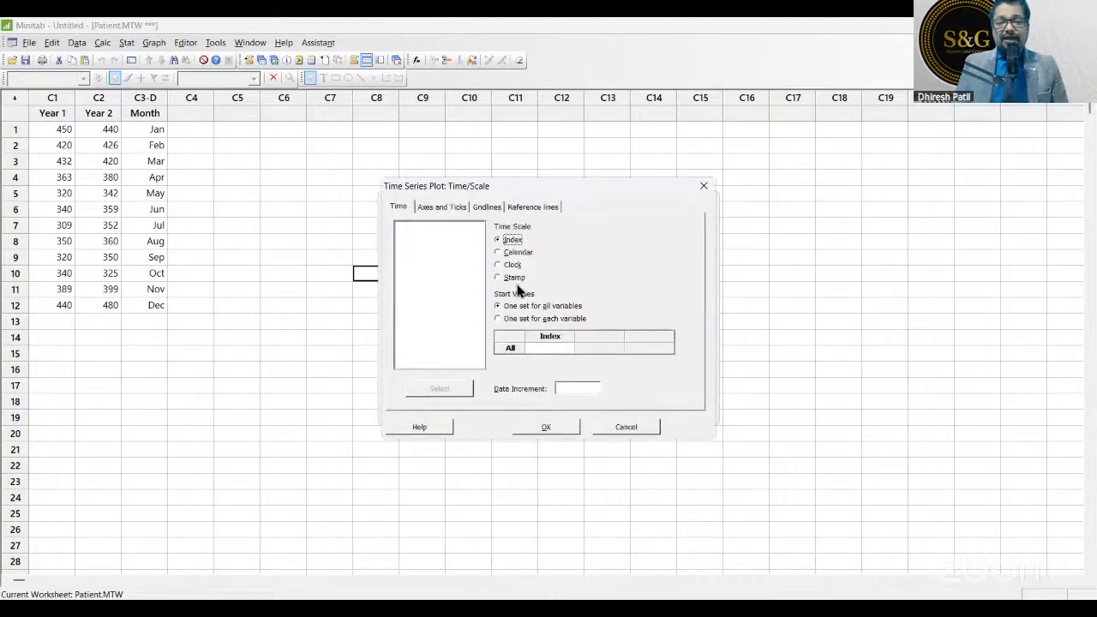
{"action": "left_click", "coordinate": [520, 281]}
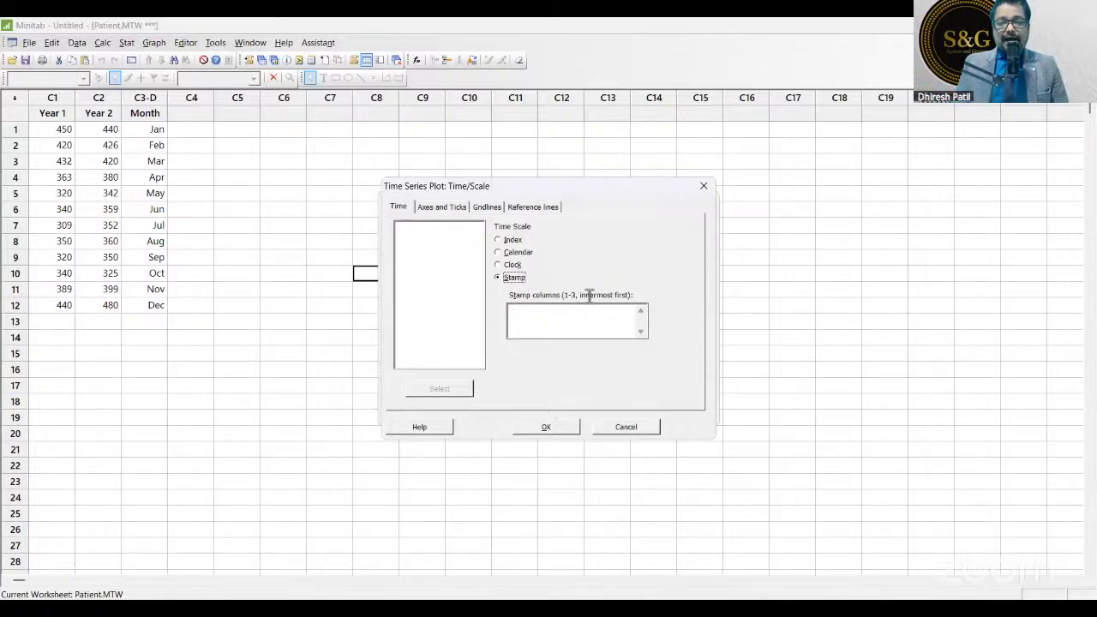
{"action": "left_click", "coordinate": [552, 313]}
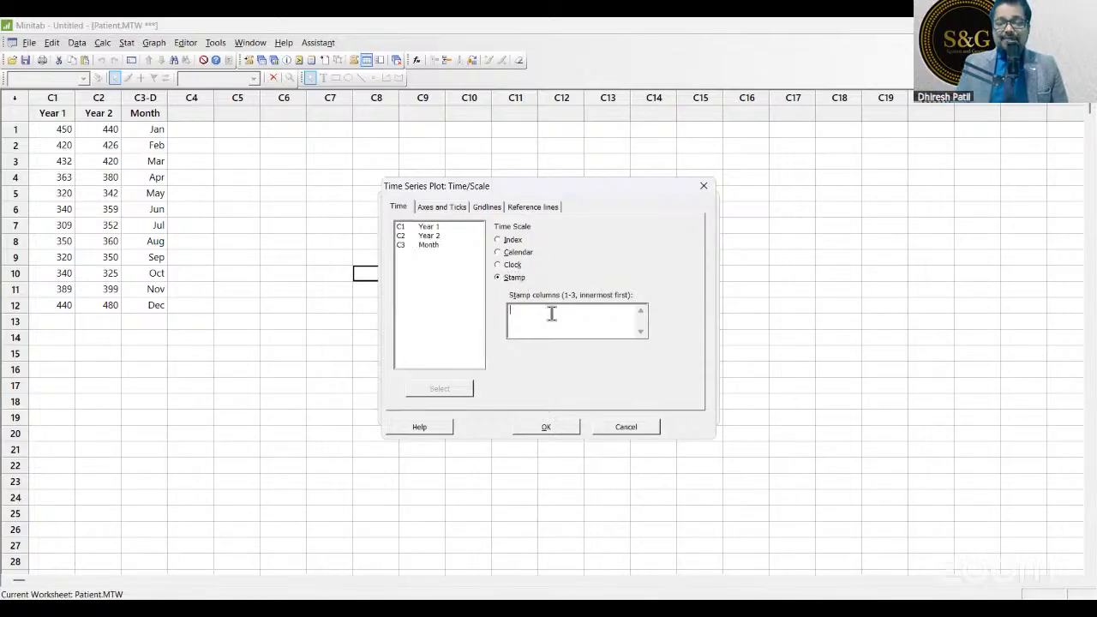
{"action": "double_click", "coordinate": [435, 247]}
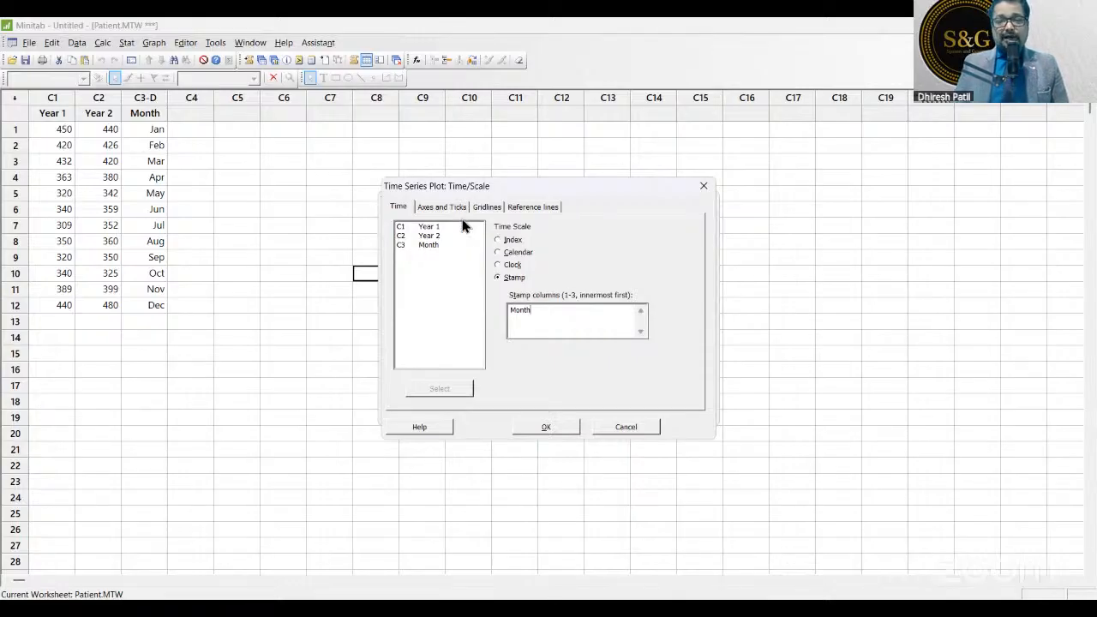
{"action": "left_click", "coordinate": [574, 428]}
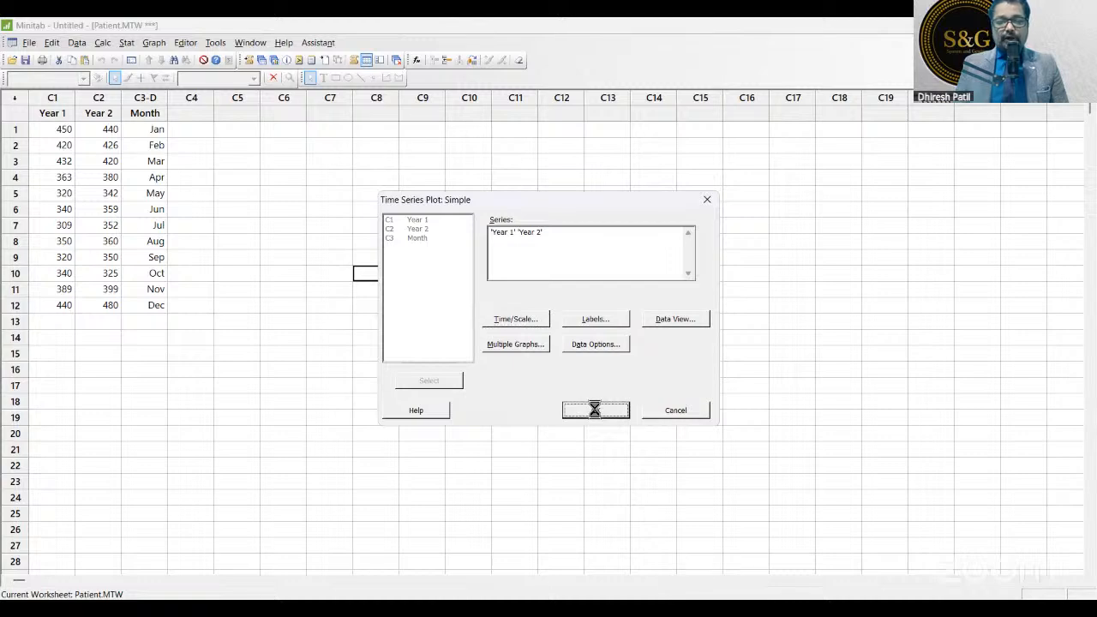
{"action": "left_click", "coordinate": [597, 413]}
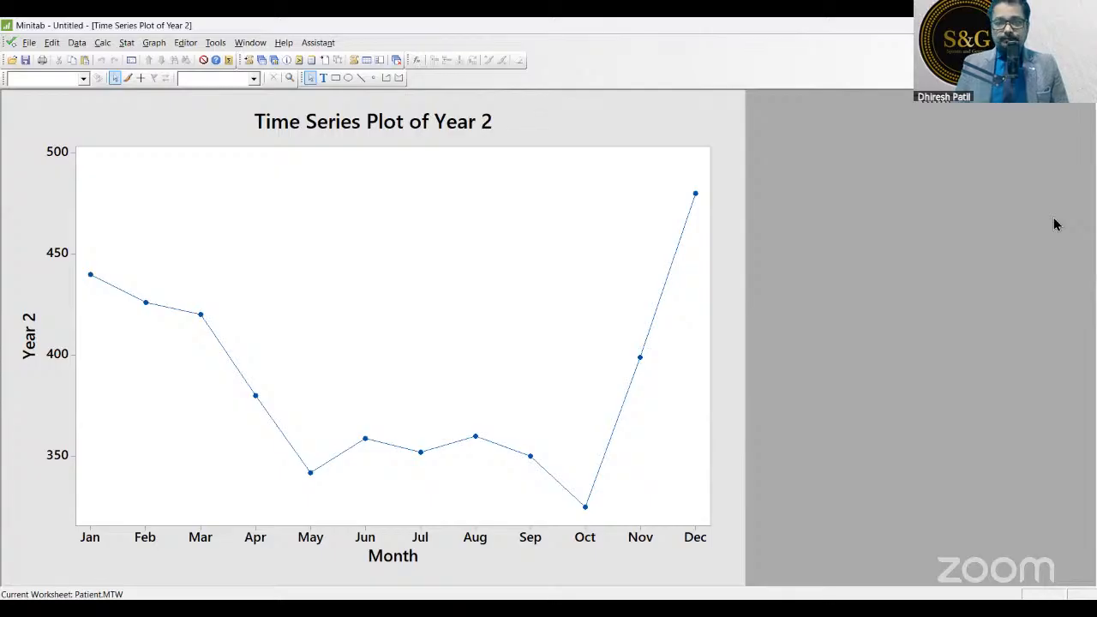
- Restore the maximized plots to floating windows and bring up the Year 1 and Year 2 plots using the project's graph list
{"action": "left_click", "coordinate": [1052, 43]}
{"action": "left_click_drag", "start_coordinate": [340, 196], "coordinate": [589, 138]}
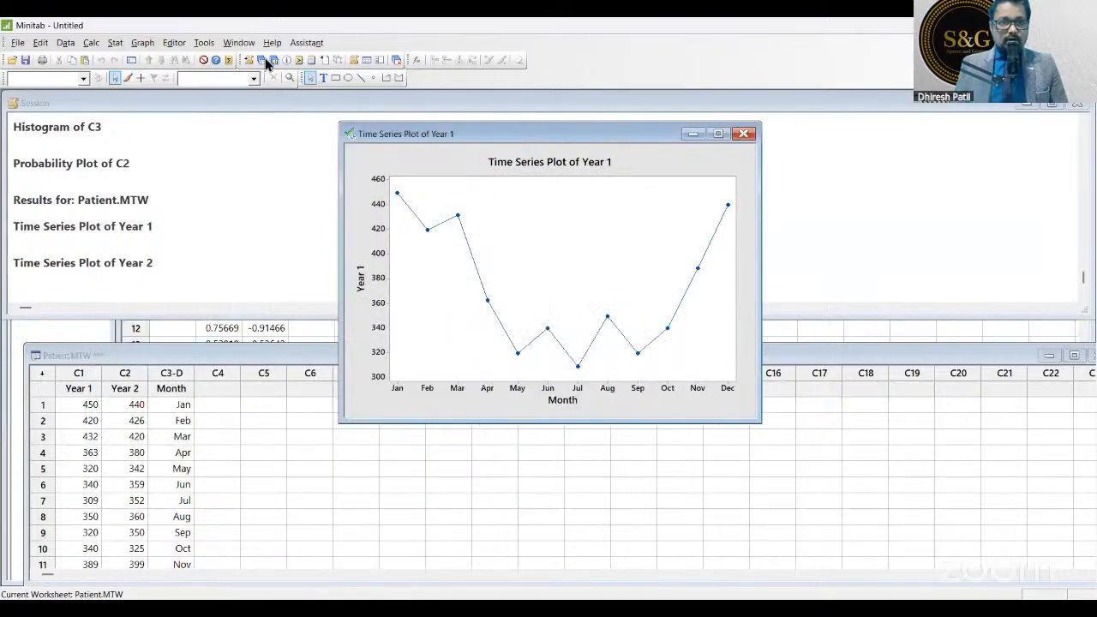
{"action": "left_click", "coordinate": [273, 60]}
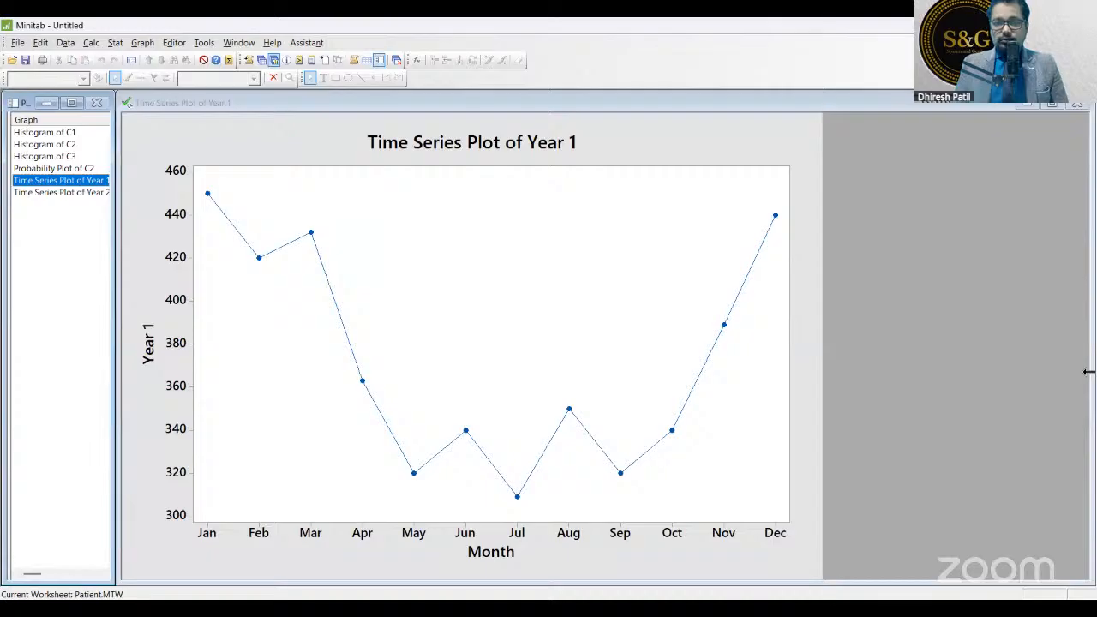
{"action": "left_click", "coordinate": [360, 268]}
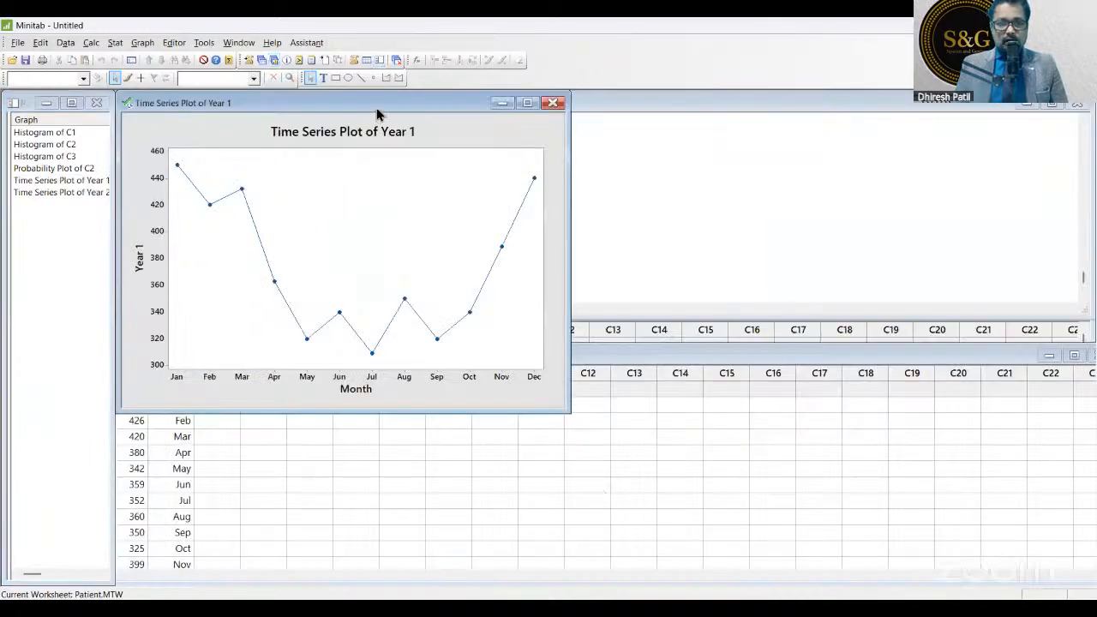
{"action": "double_click", "coordinate": [77, 190]}
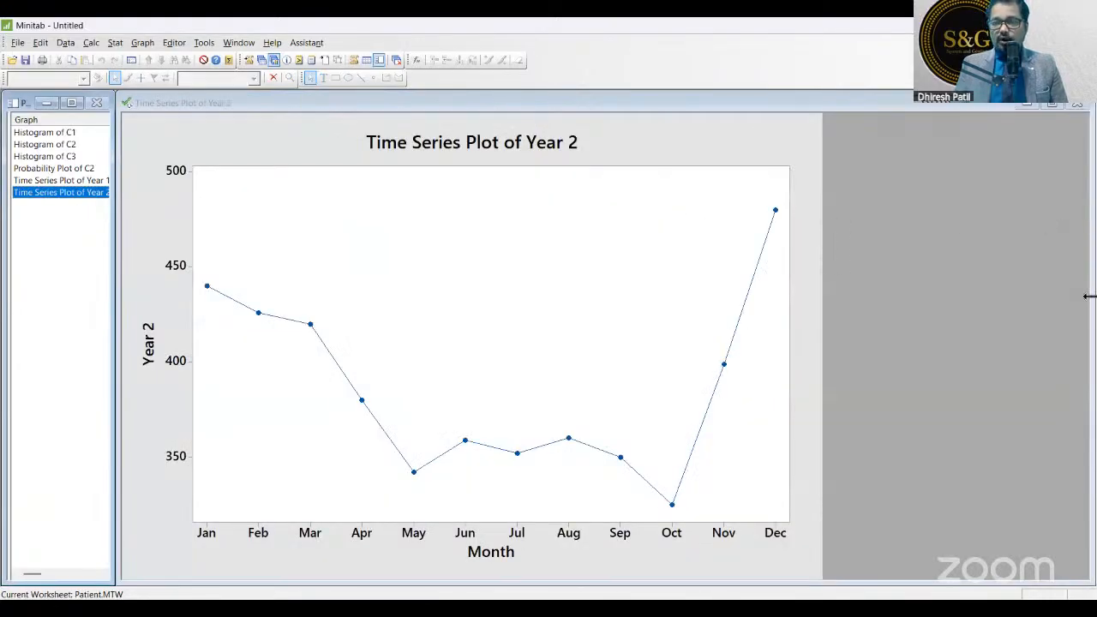
{"action": "double_click", "coordinate": [473, 105]}
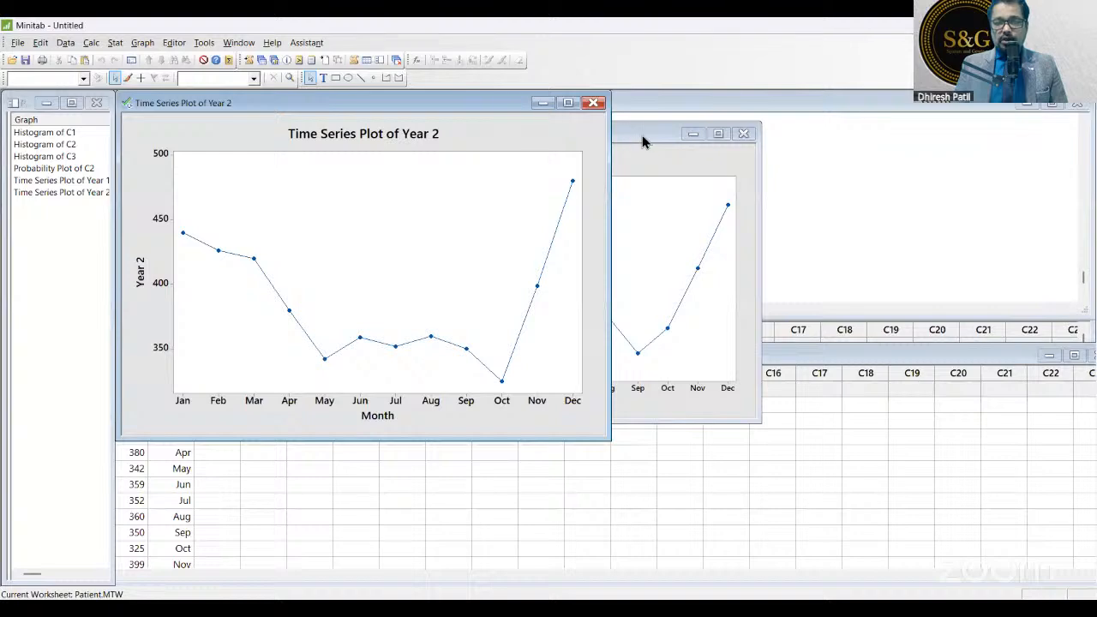
- Arrange the Year 1 and Year 2 plot windows side by side, narrowing the Year 2 window slightly
{"action": "left_click_drag", "start_coordinate": [645, 135], "coordinate": [917, 99]}
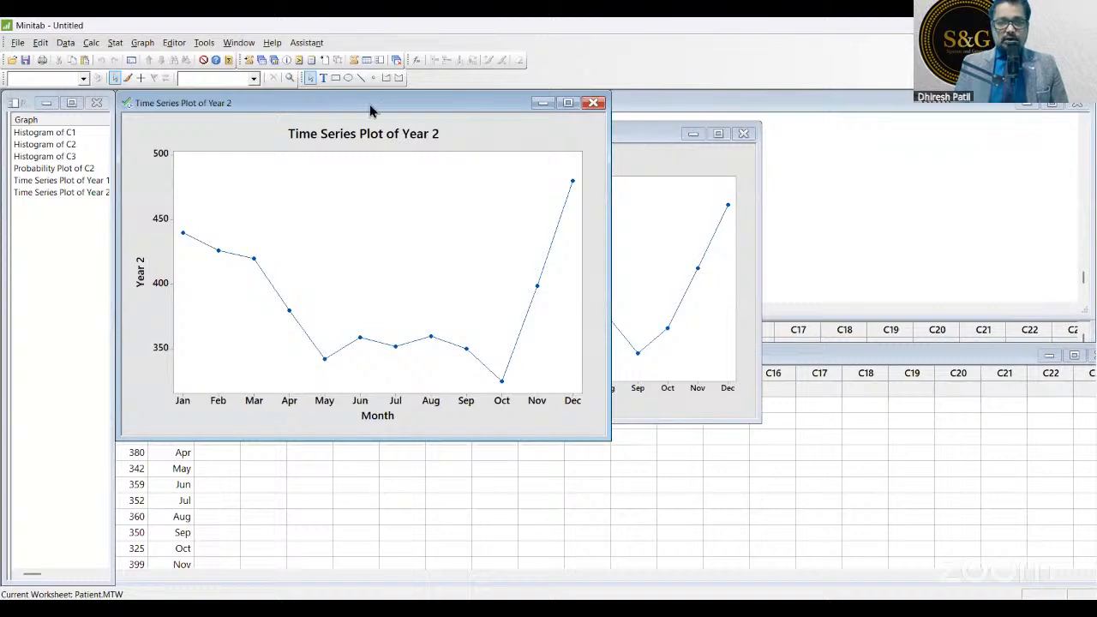
{"action": "left_click_drag", "start_coordinate": [371, 105], "coordinate": [349, 102]}
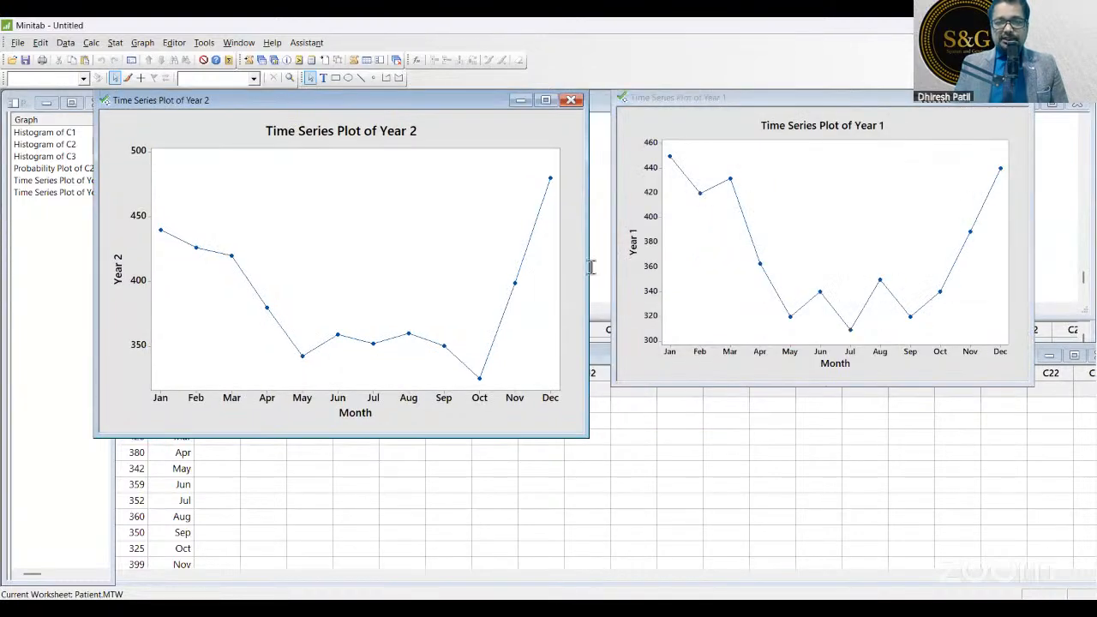
{"action": "left_click_drag", "start_coordinate": [588, 267], "coordinate": [564, 268]}
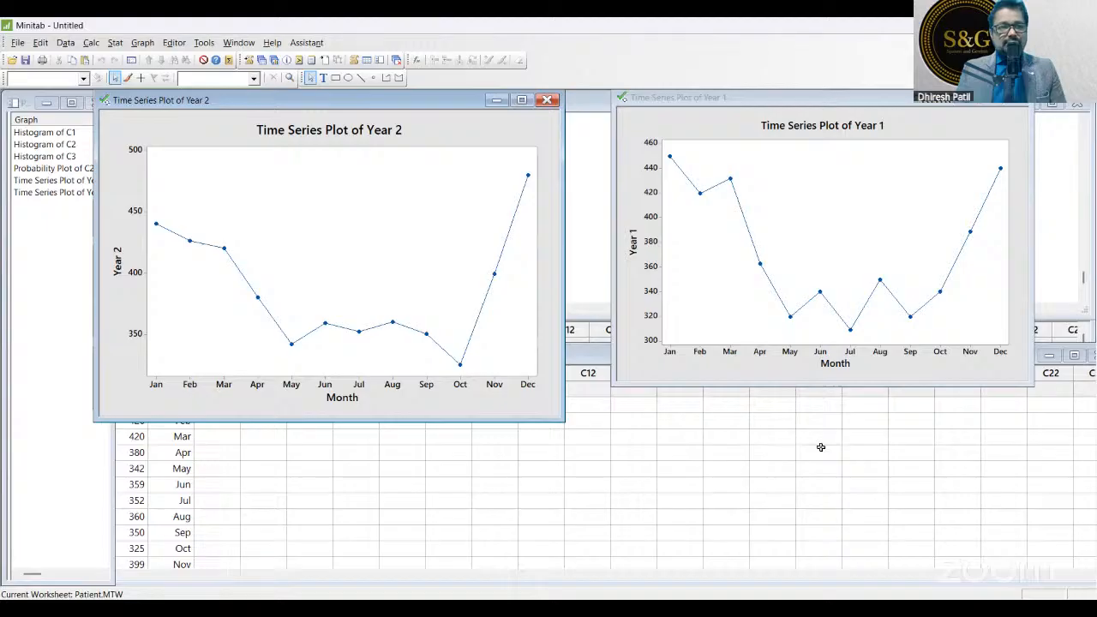
- Start a Multiple time series plot and assign Year 1 and Year 2 as the series
{"action": "left_click", "coordinate": [142, 46]}
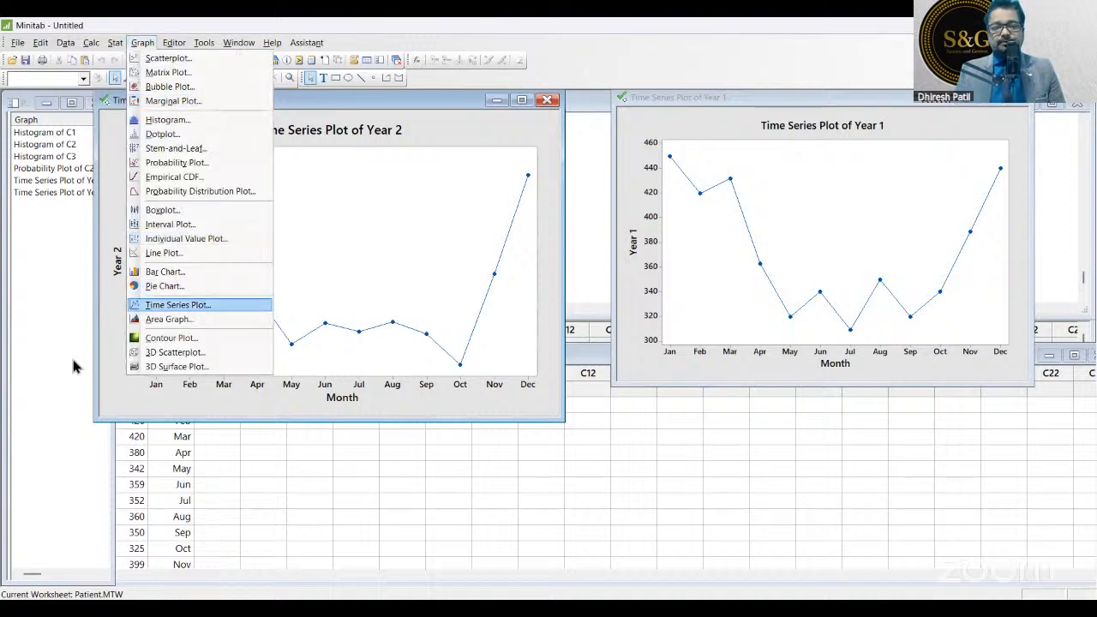
{"action": "left_click", "coordinate": [200, 305]}
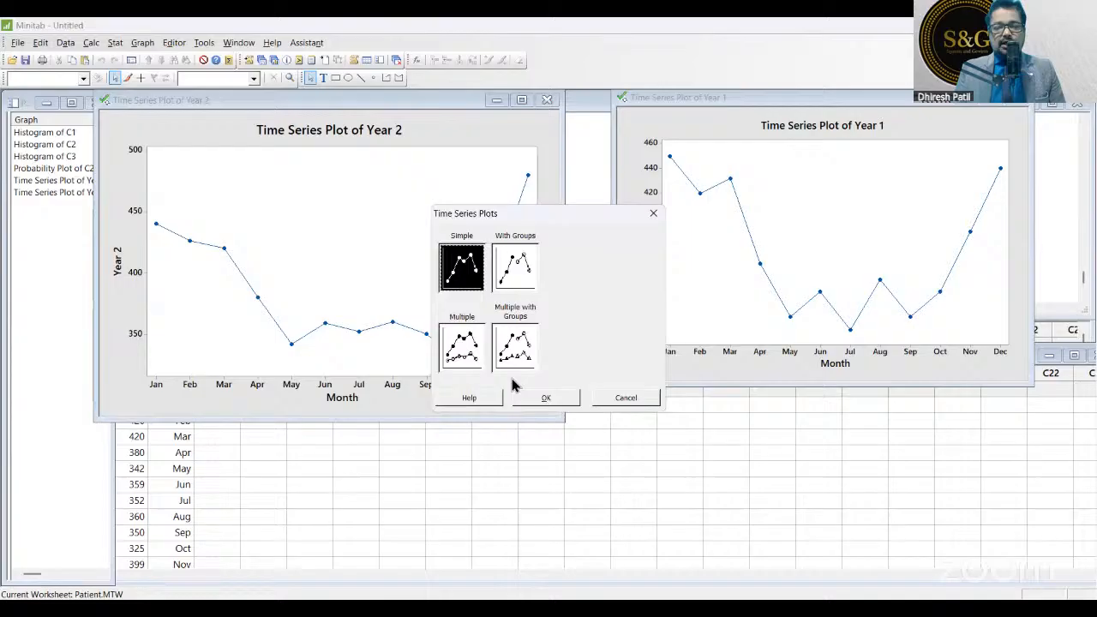
{"action": "left_click", "coordinate": [467, 354]}
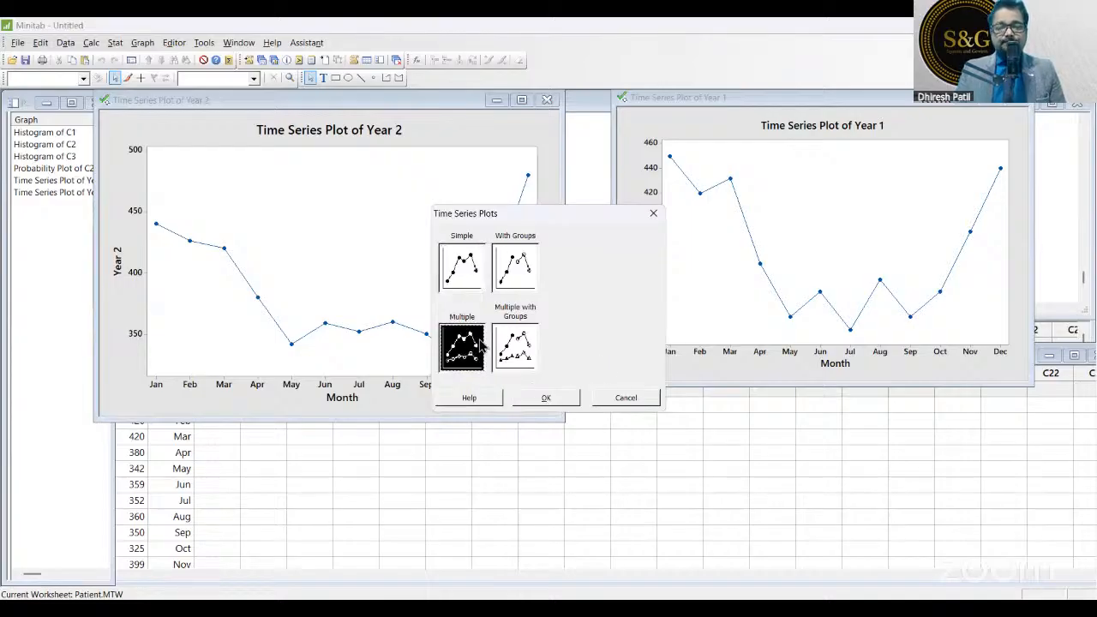
{"action": "left_click", "coordinate": [559, 397]}
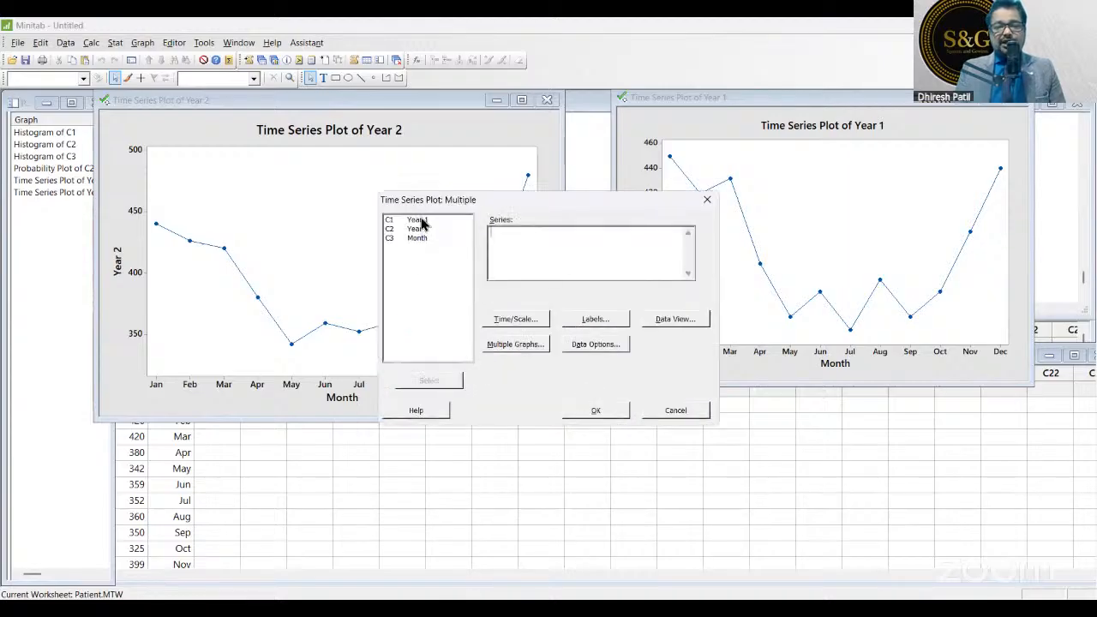
{"action": "left_click", "coordinate": [421, 221]}
{"action": "double_click", "coordinate": [422, 221]}
{"action": "double_click", "coordinate": [417, 229]}
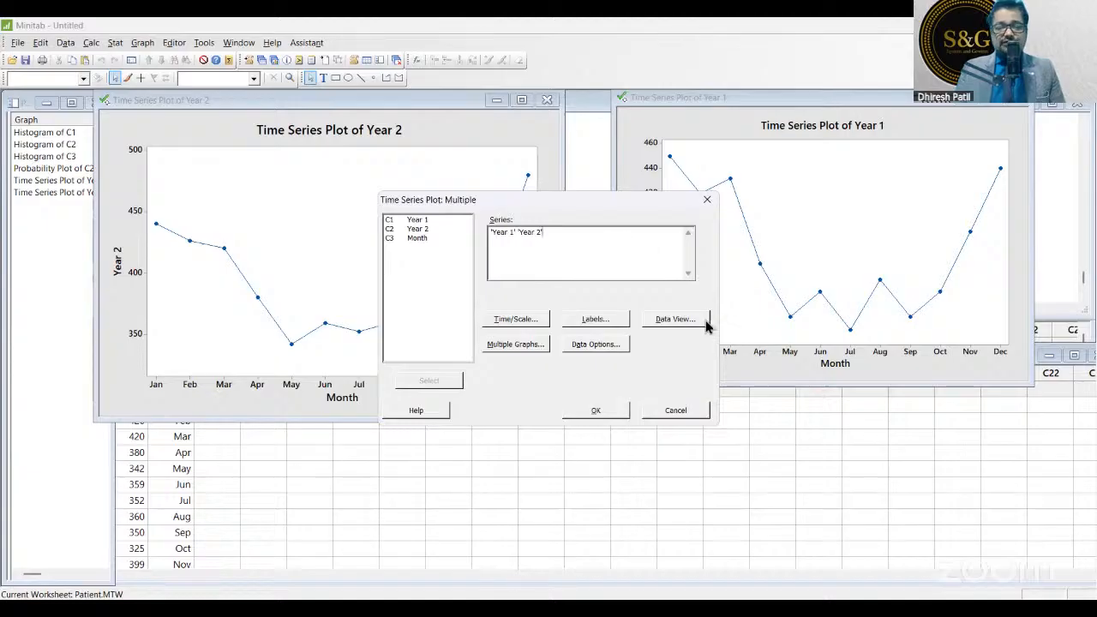
- Set the multiple plot's time scale to Stamp with Month as the stamp column
{"action": "left_click", "coordinate": [515, 320]}
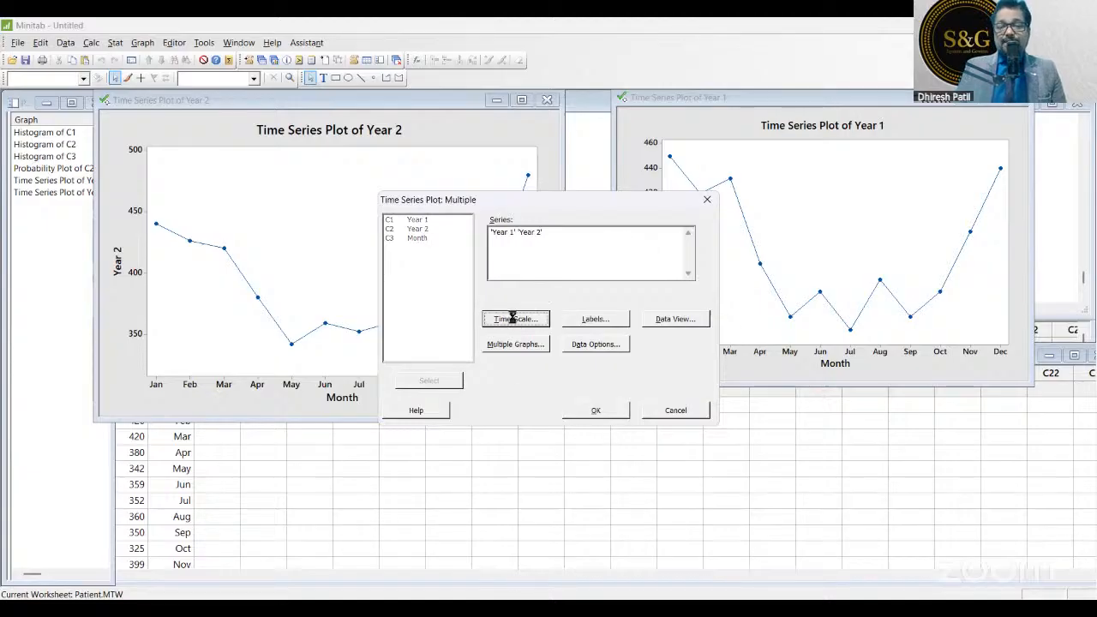
{"action": "left_click", "coordinate": [519, 280]}
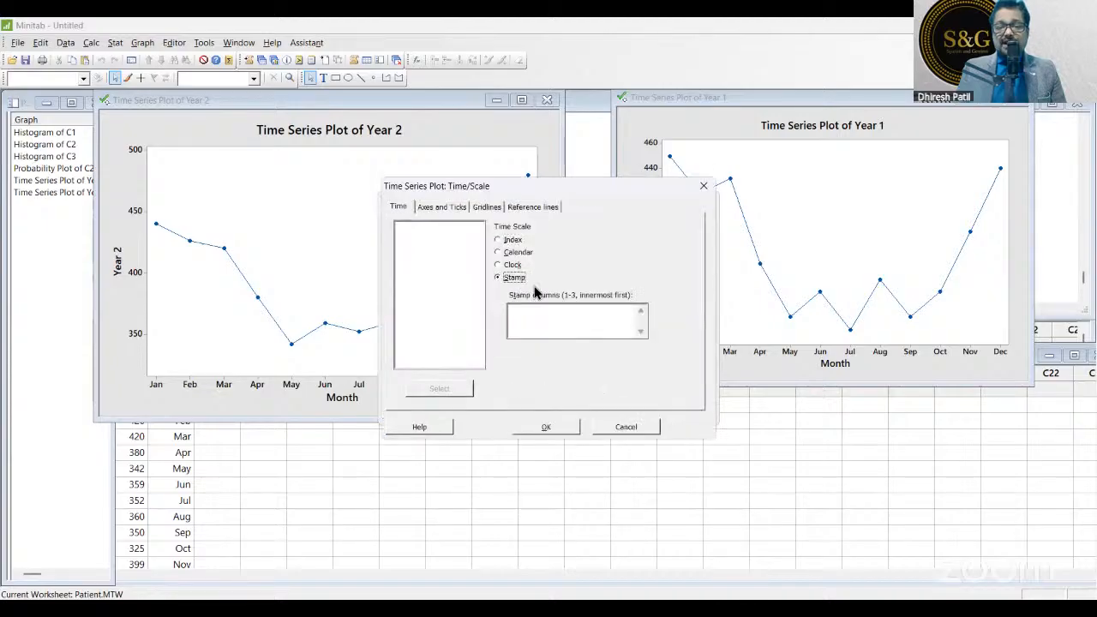
{"action": "left_click", "coordinate": [548, 313]}
{"action": "double_click", "coordinate": [432, 246]}
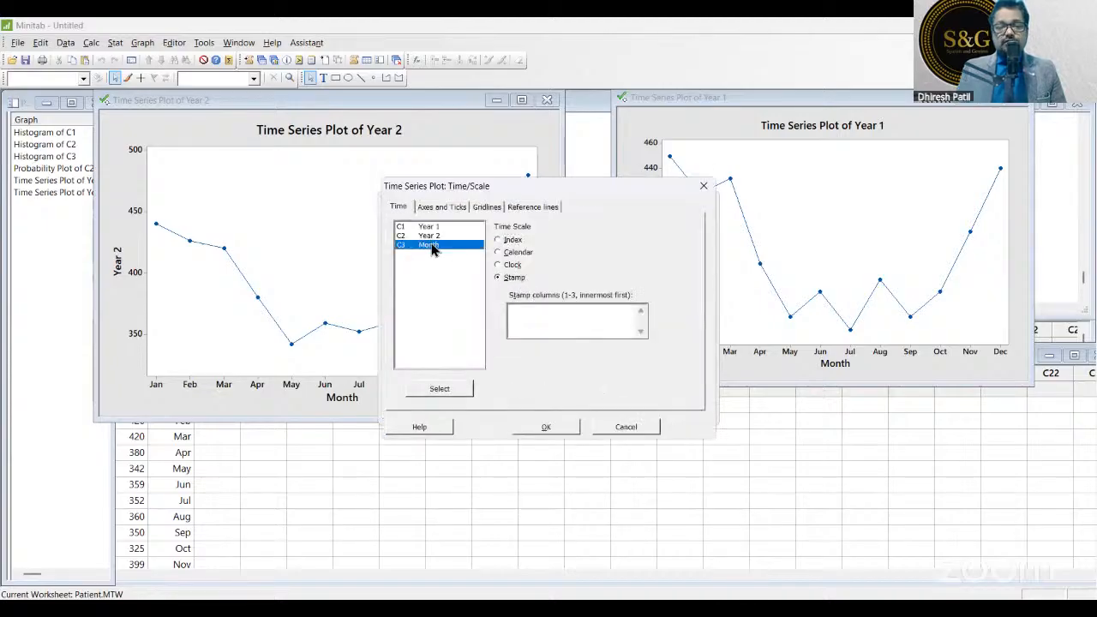
{"action": "left_click", "coordinate": [545, 428]}
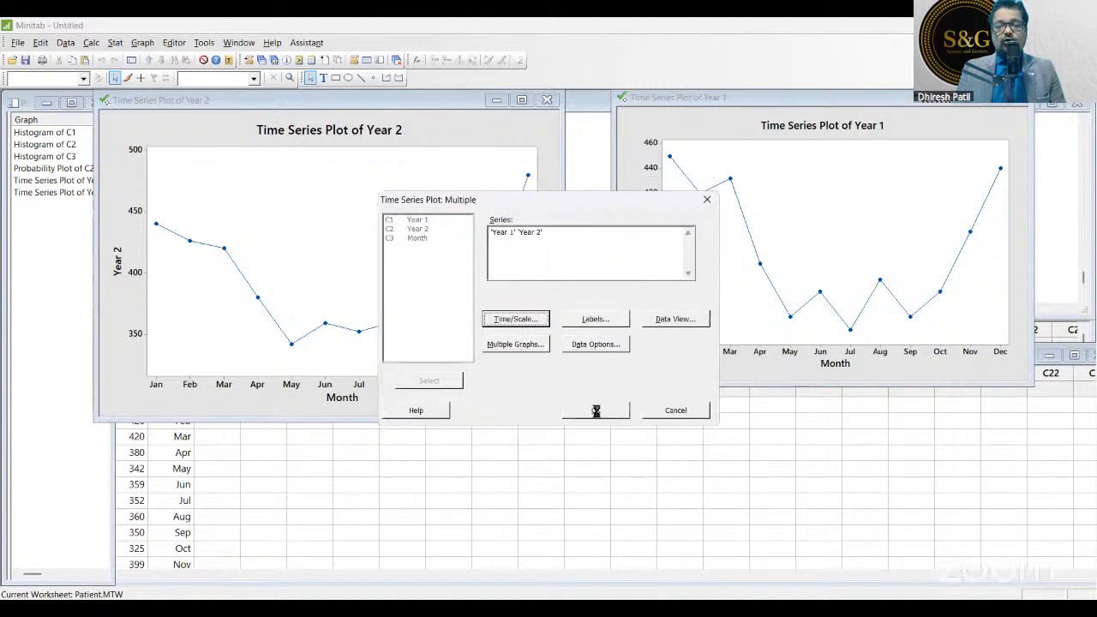
- Generate the combined Year 1 and Year 2 time series plot and maximize its window
{"action": "left_click", "coordinate": [595, 411]}
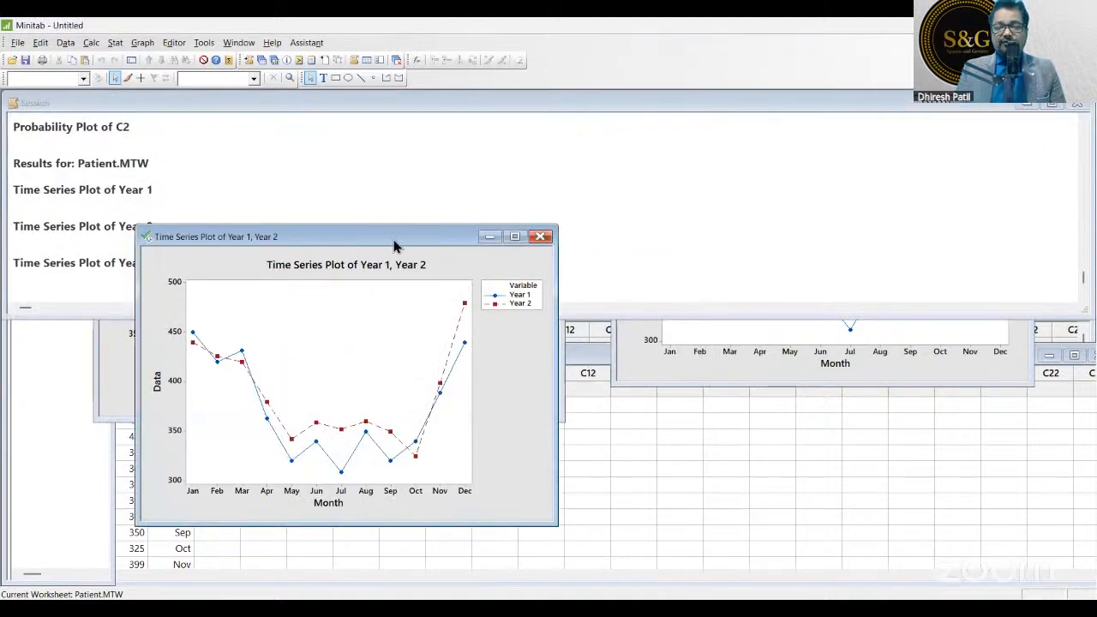
{"action": "left_click_drag", "start_coordinate": [394, 246], "coordinate": [565, 129]}
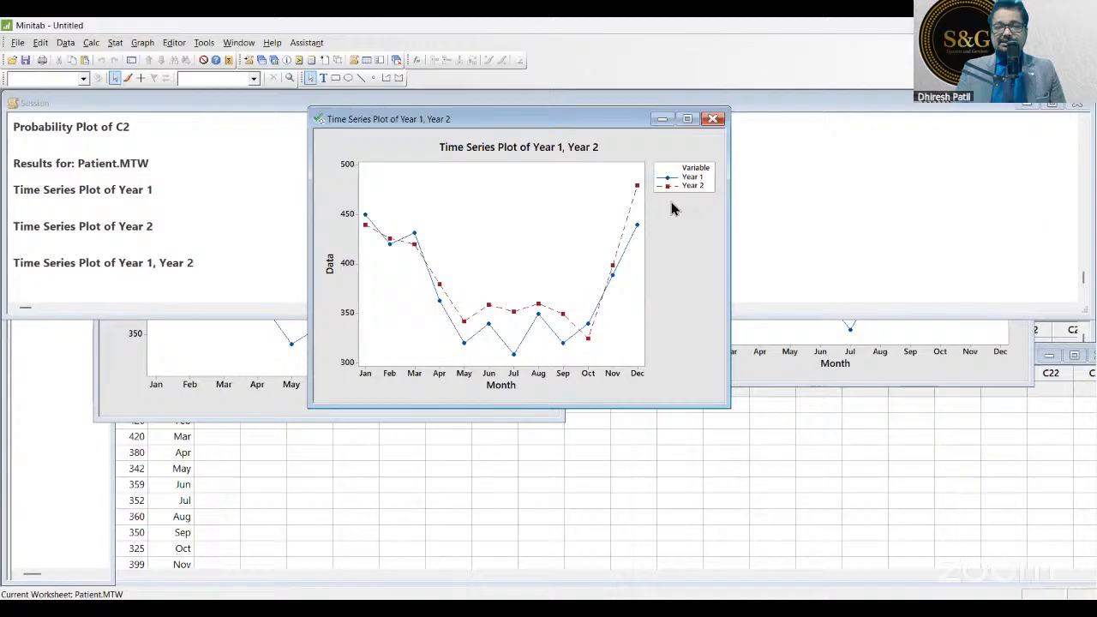
{"action": "left_click", "coordinate": [687, 119]}
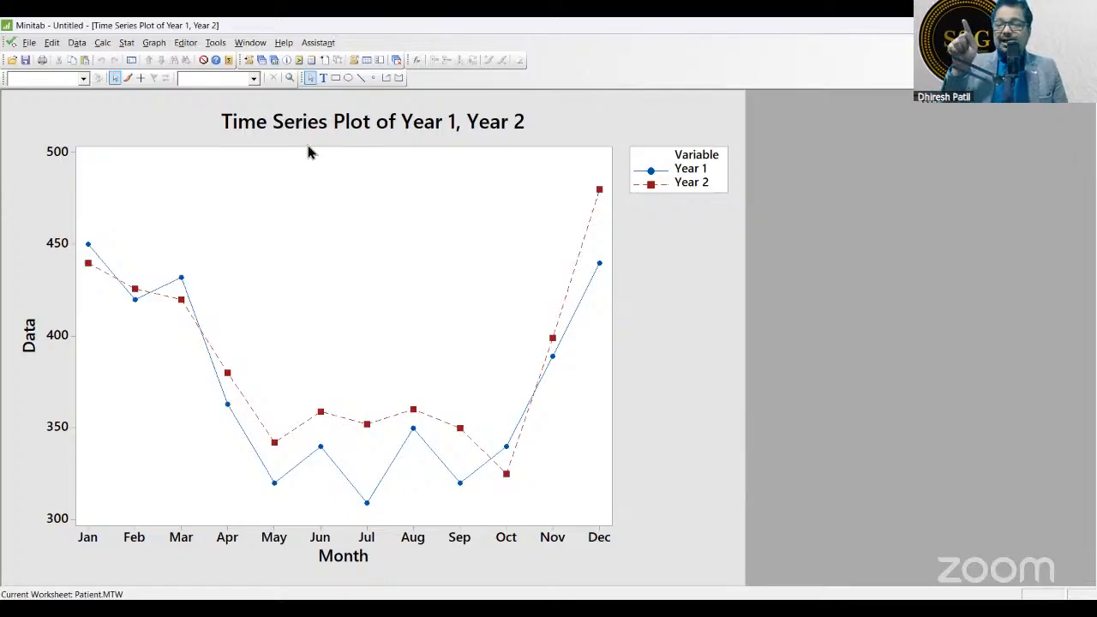
- Switch to Minitab StatGuide, search for Pareto, and show the example data description in the "Pareto chart - Pareto Chart" topic
{"action": "left_click", "coordinate": [284, 44]}
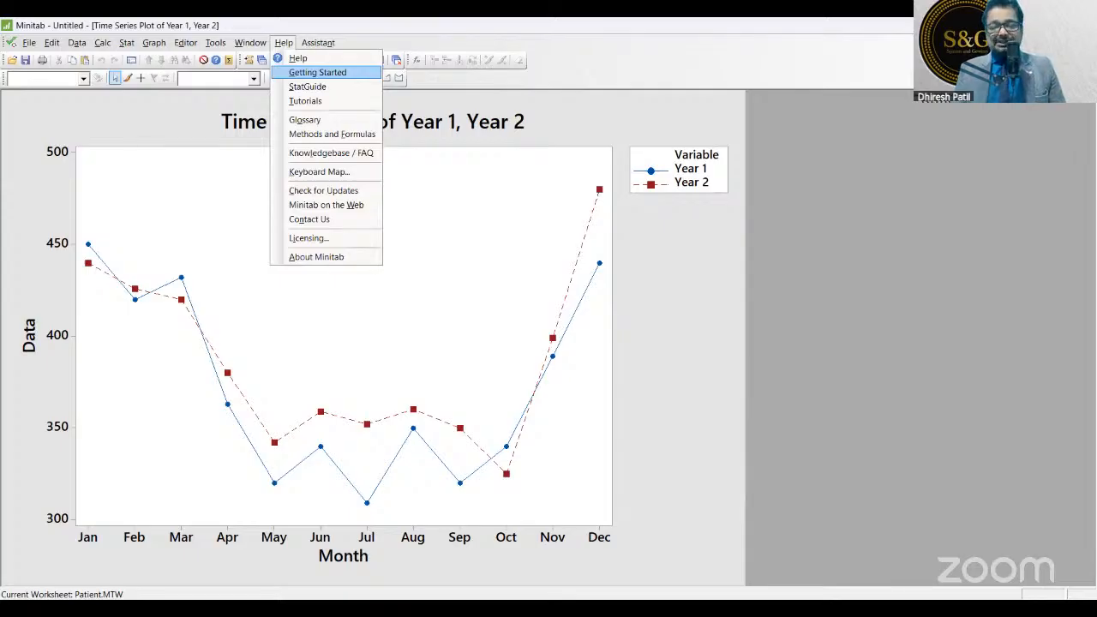
{"action": "key", "text": "alt+Tab"}
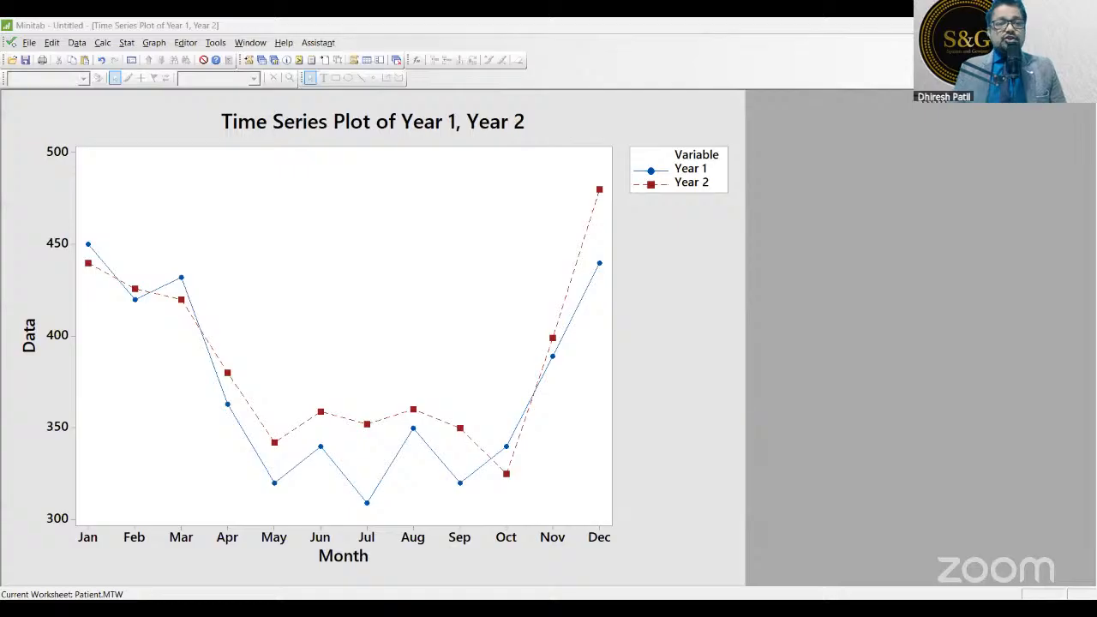
{"action": "key", "text": "alt+Tab"}
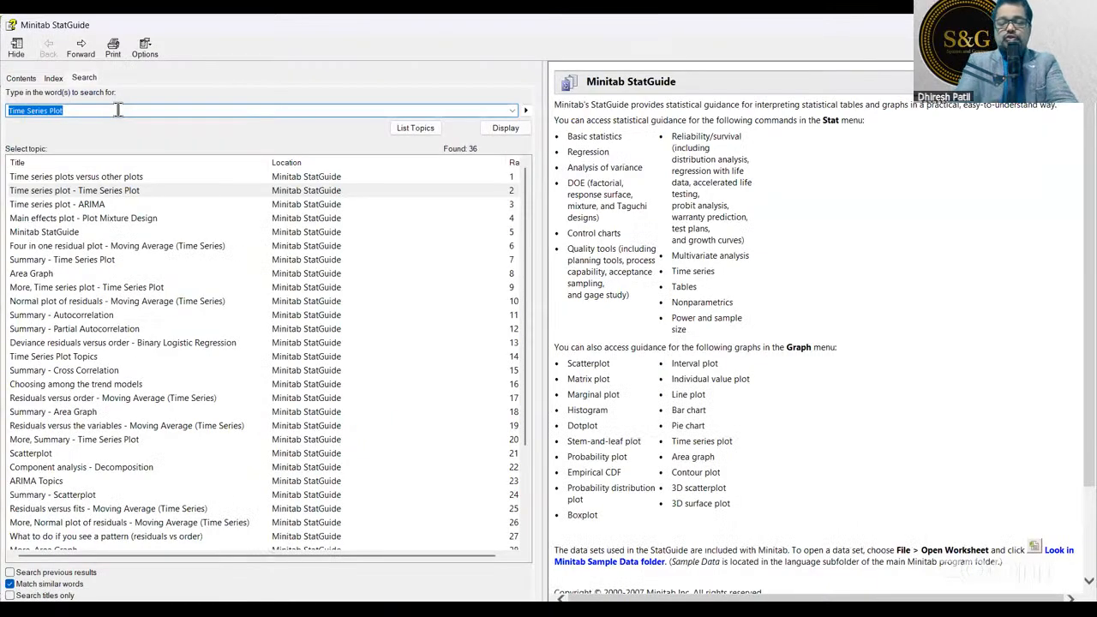
{"action": "type", "text": "P"}
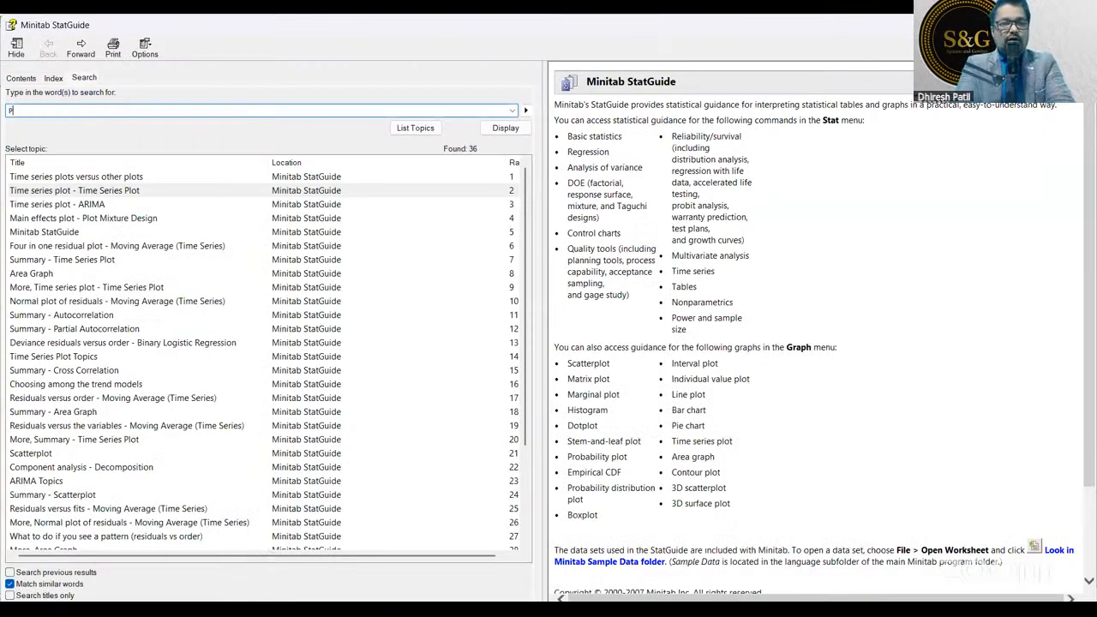
{"action": "type", "text": "areto"}
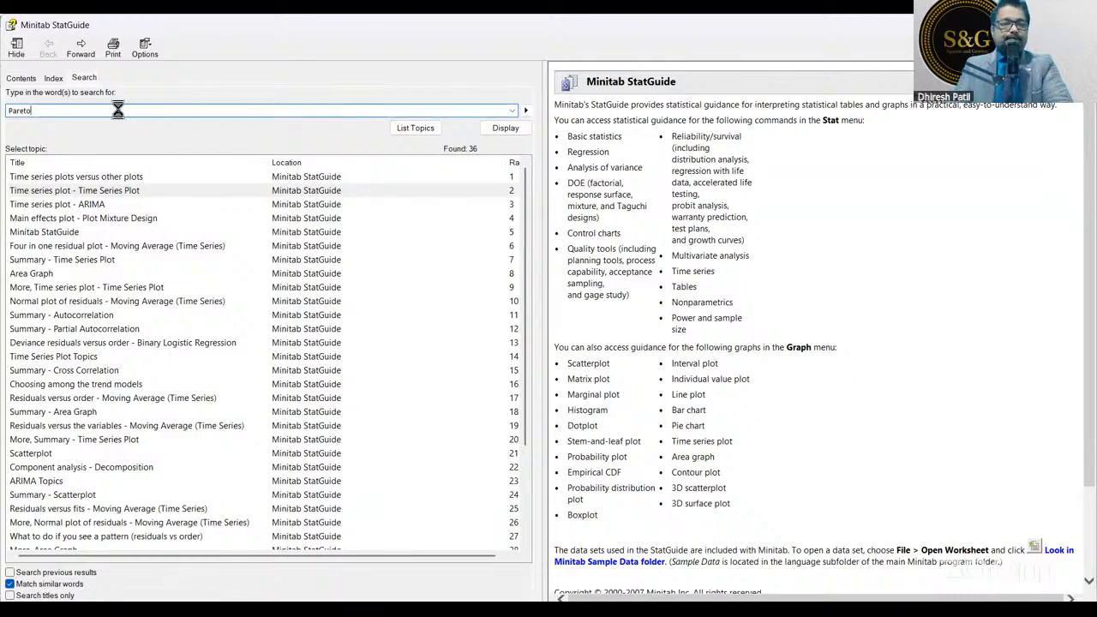
{"action": "key", "text": "Return"}
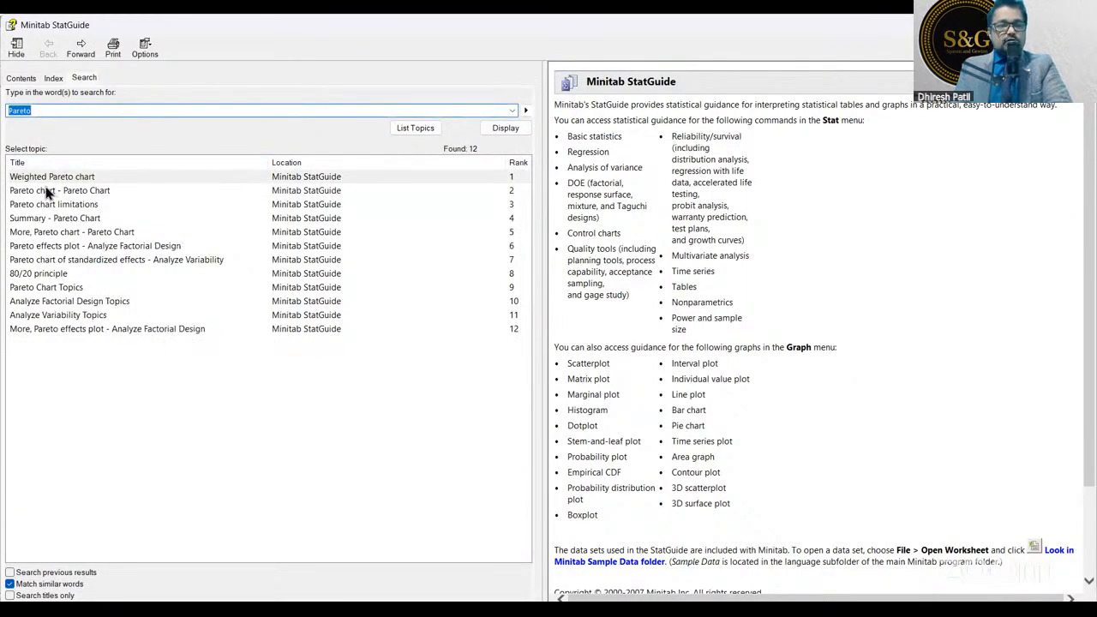
{"action": "double_click", "coordinate": [107, 193]}
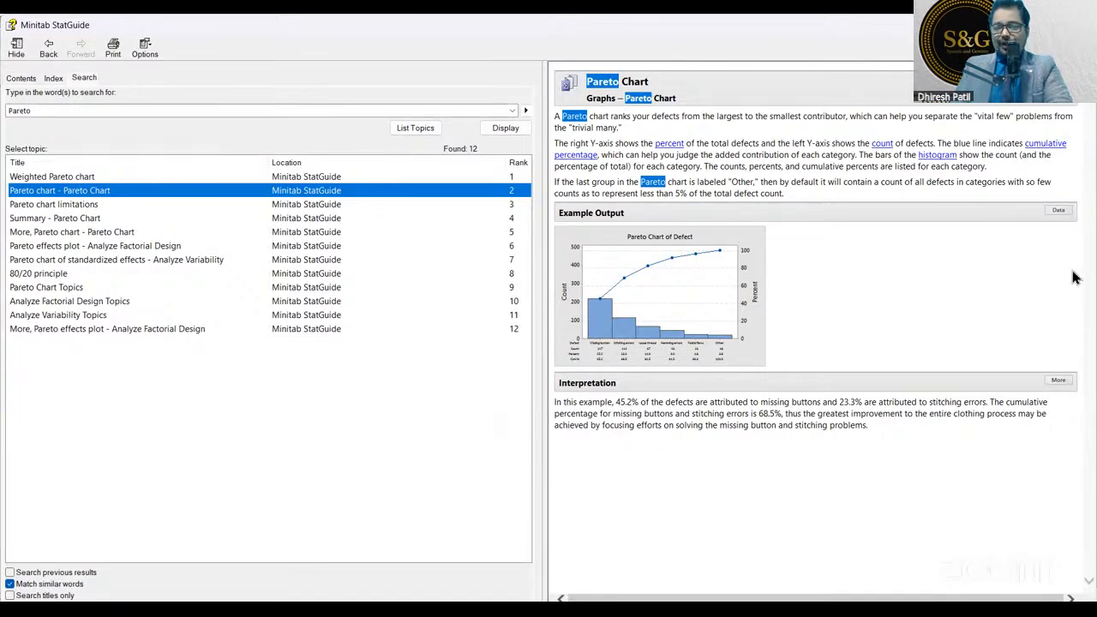
{"action": "left_click", "coordinate": [1057, 214]}
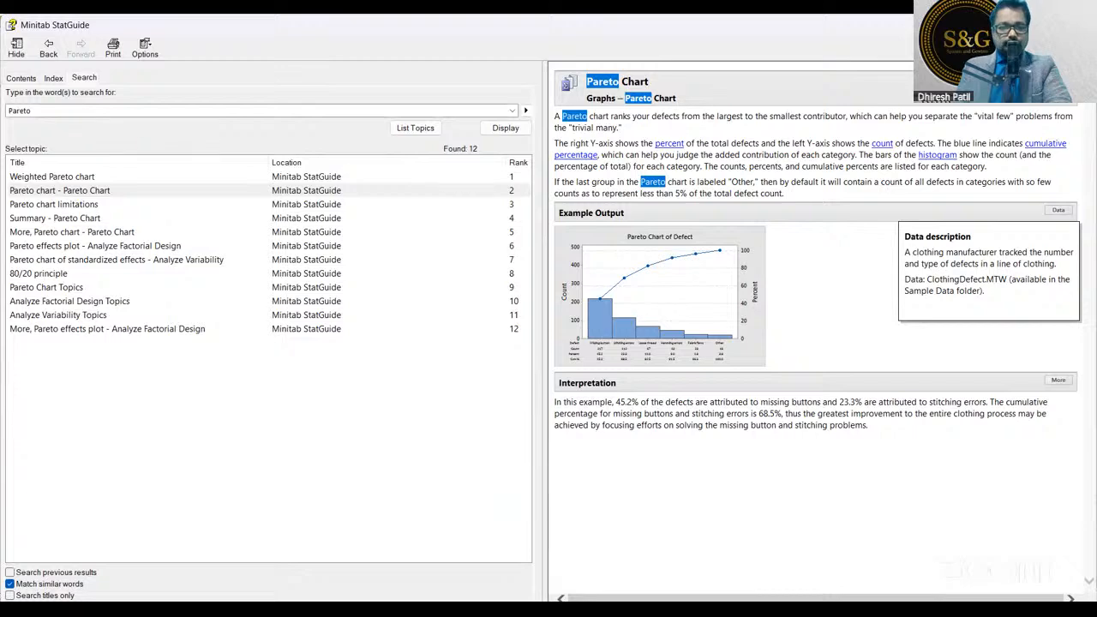
- Switch back to Minitab and open the ClothingDefect.MTW worksheet from the Sample Data folder
{"action": "key", "text": "alt+Tab"}
{"action": "left_click", "coordinate": [28, 43]}
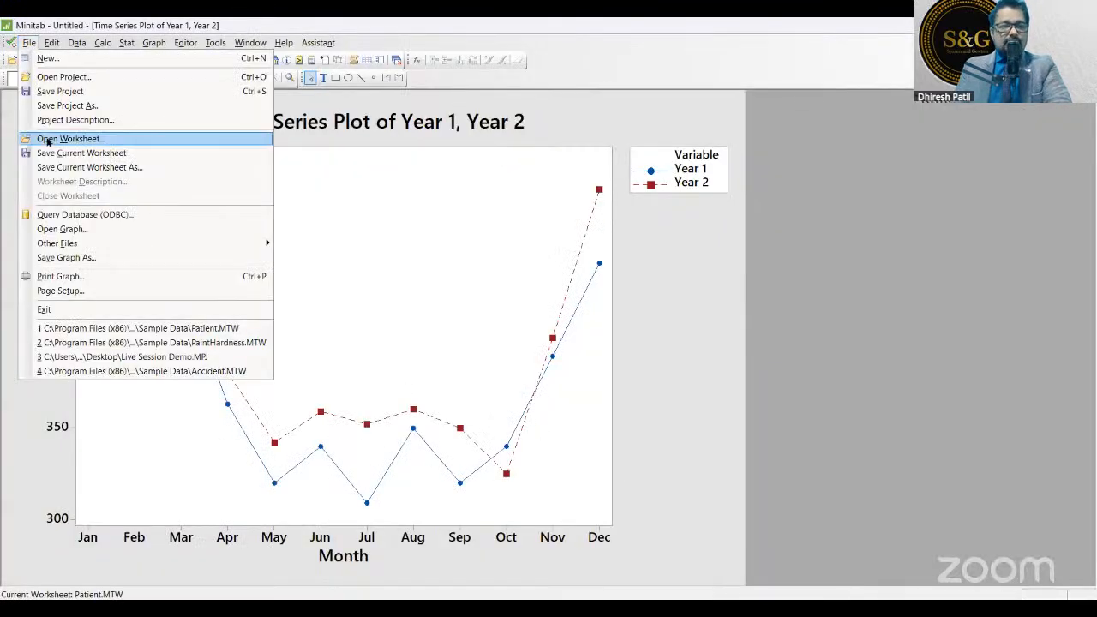
{"action": "left_click", "coordinate": [47, 141]}
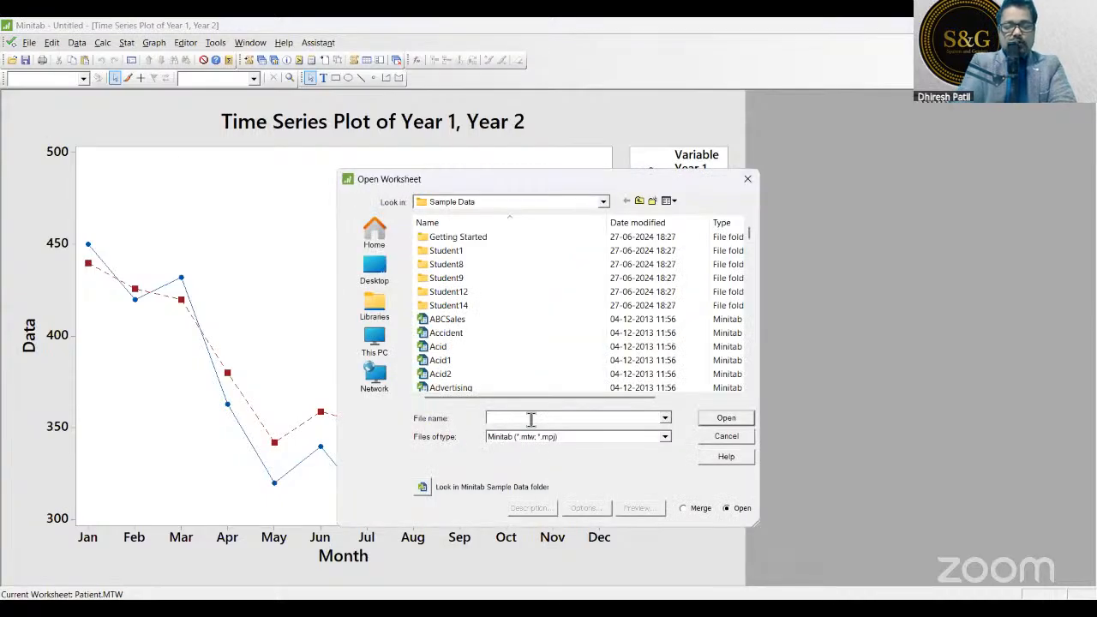
{"action": "type", "text": "Cl"}
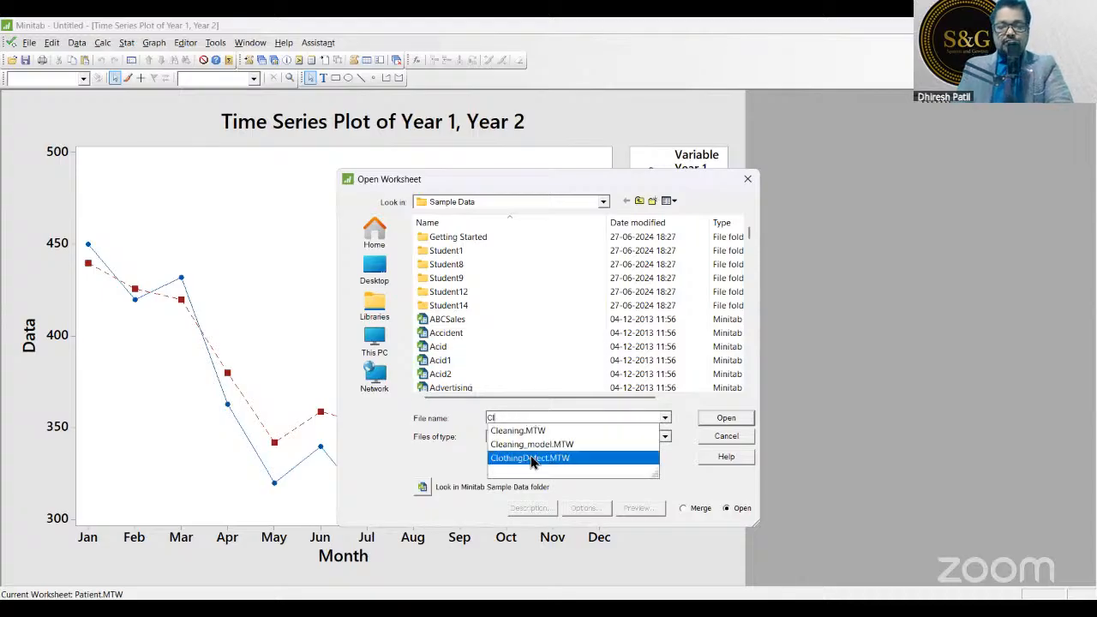
{"action": "left_click", "coordinate": [531, 458]}
{"action": "left_click", "coordinate": [738, 420]}
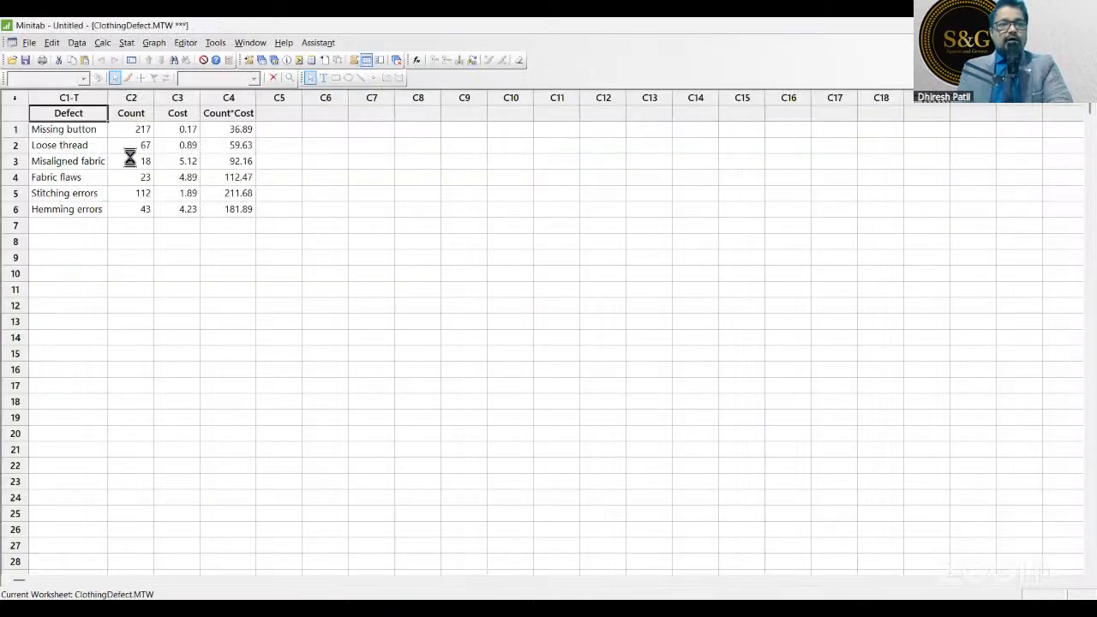
- Examine the ClothingDefect data, highlighting the whole table and the Defect and Count columns in turn
{"action": "left_click_drag", "start_coordinate": [66, 111], "coordinate": [248, 209]}
{"action": "left_click", "coordinate": [282, 354]}
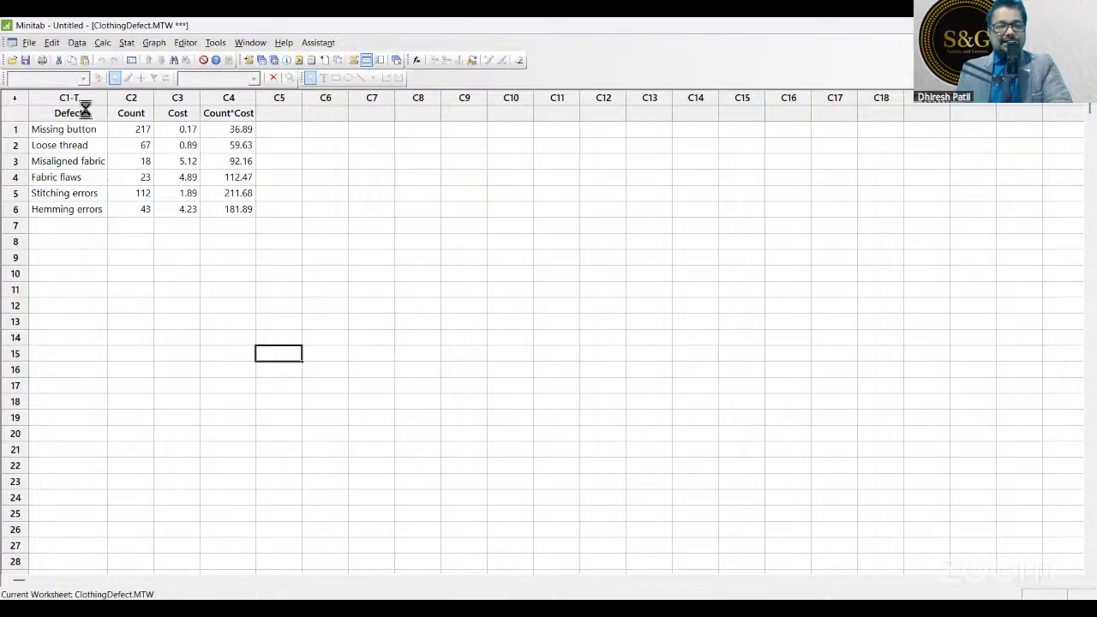
{"action": "left_click_drag", "start_coordinate": [85, 111], "coordinate": [84, 210]}
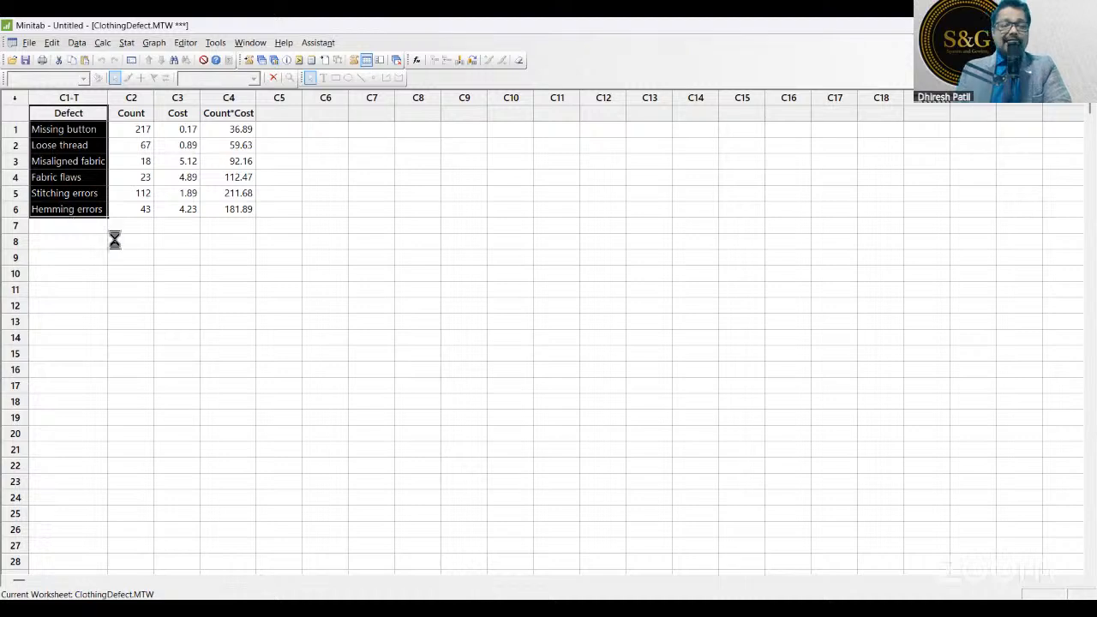
{"action": "left_click", "coordinate": [131, 113]}
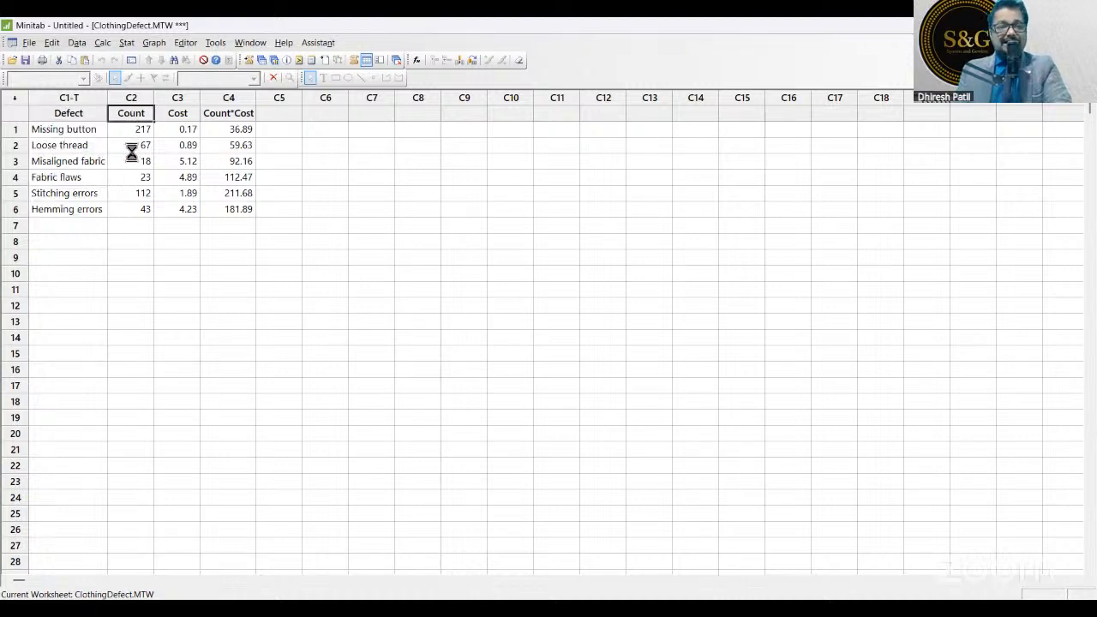
{"action": "left_click_drag", "start_coordinate": [131, 151], "coordinate": [135, 210]}
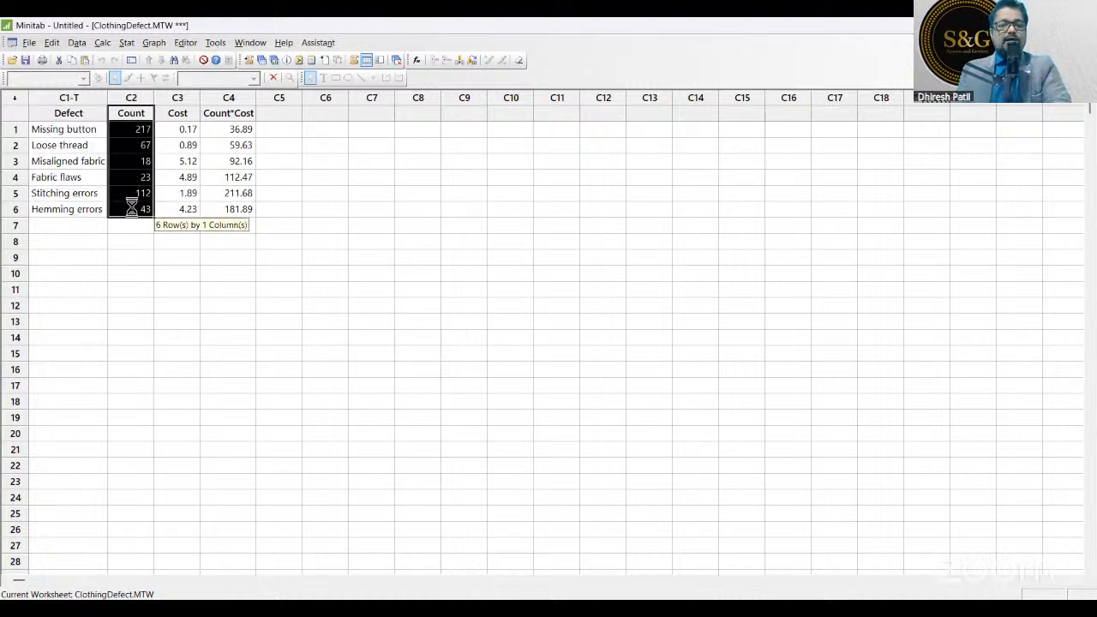
{"action": "left_click", "coordinate": [149, 305]}
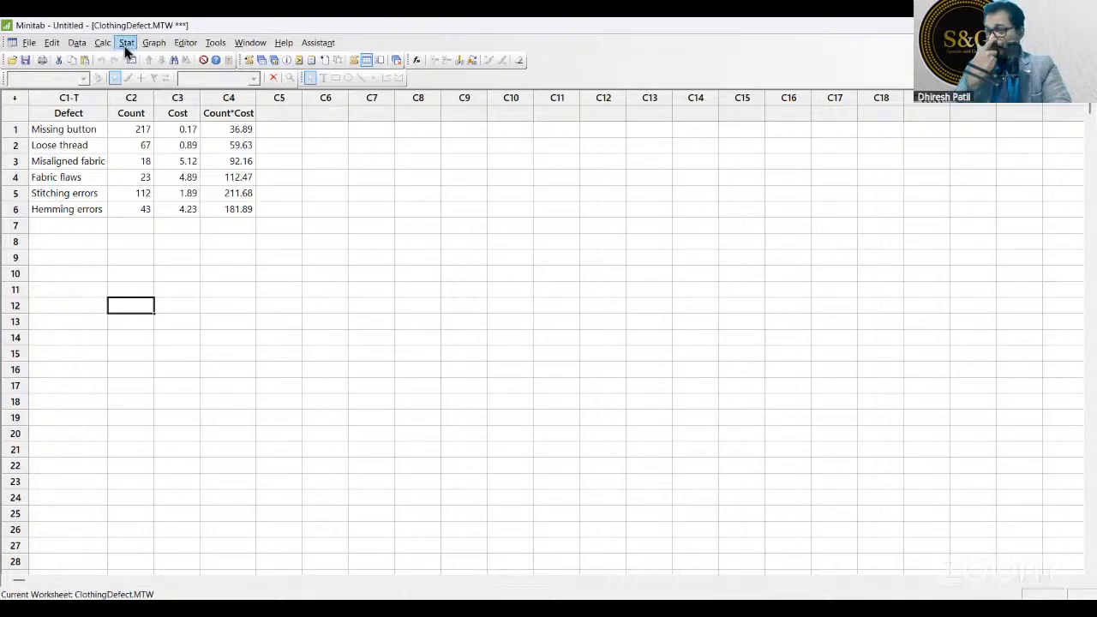
- Create a Pareto chart with Defect as the attribute data and Count as the frequencies, without combining the remaining defects
{"action": "left_click", "coordinate": [127, 45]}
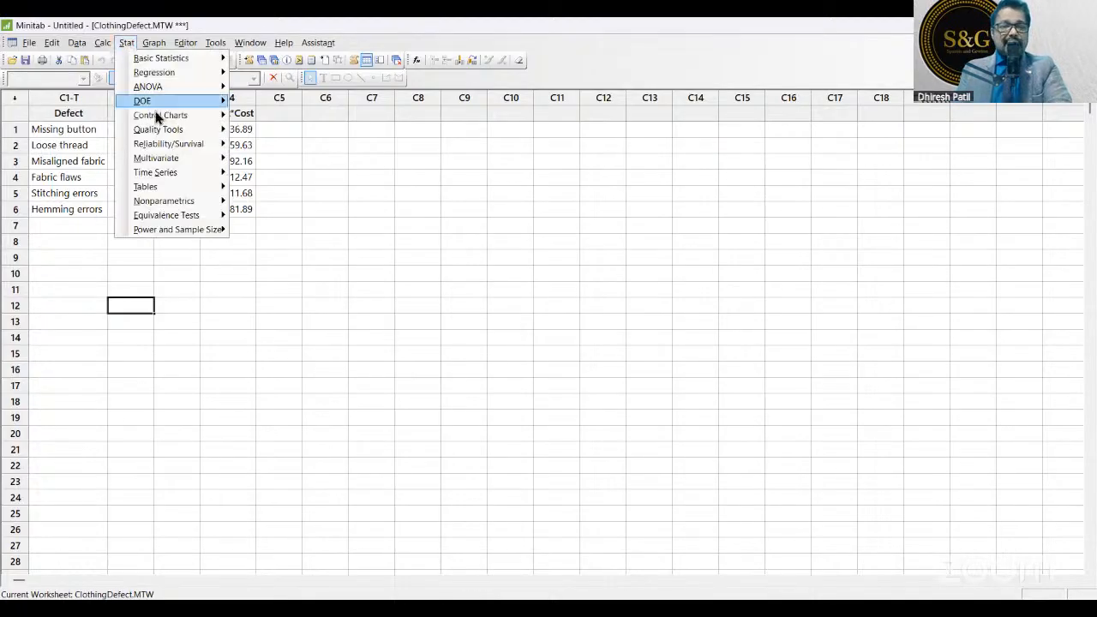
{"action": "mouse_move", "coordinate": [163, 132]}
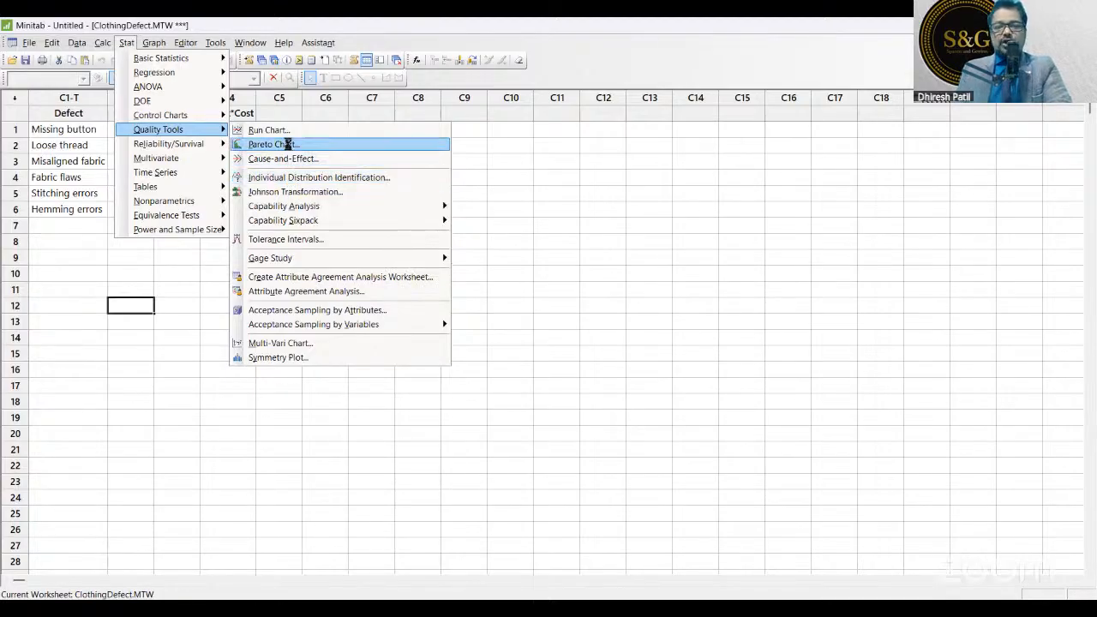
{"action": "key", "text": "Return"}
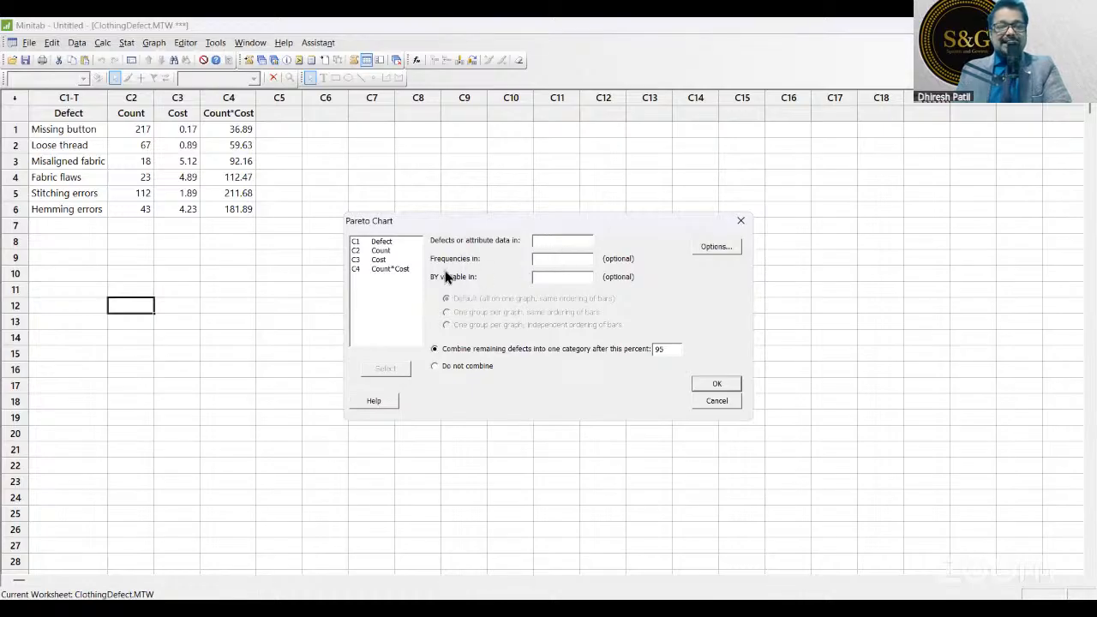
{"action": "double_click", "coordinate": [381, 243]}
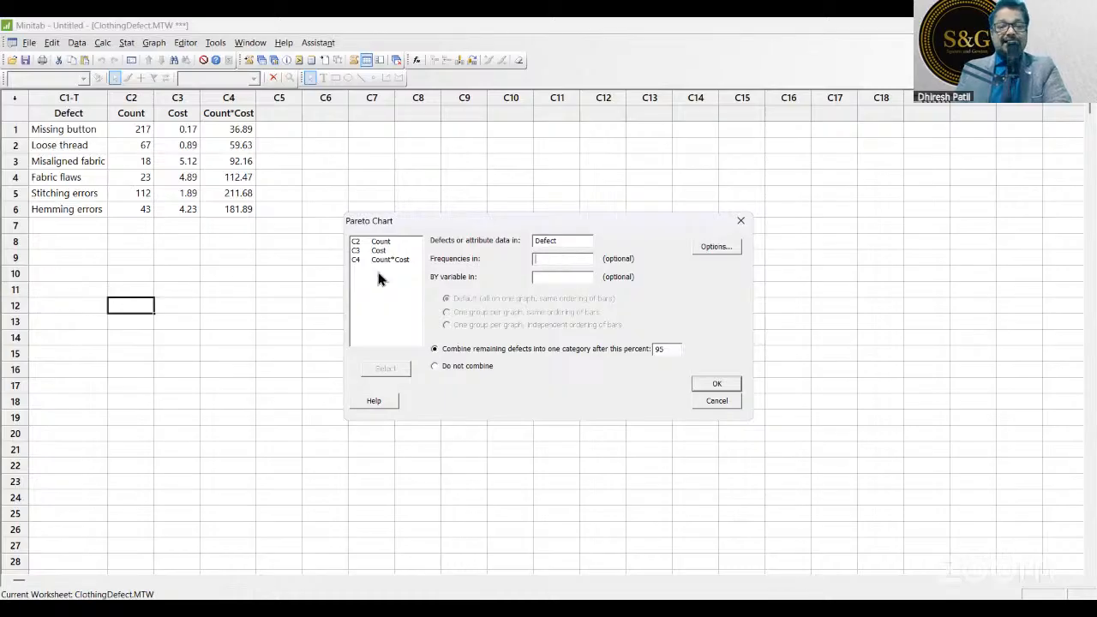
{"action": "double_click", "coordinate": [379, 245]}
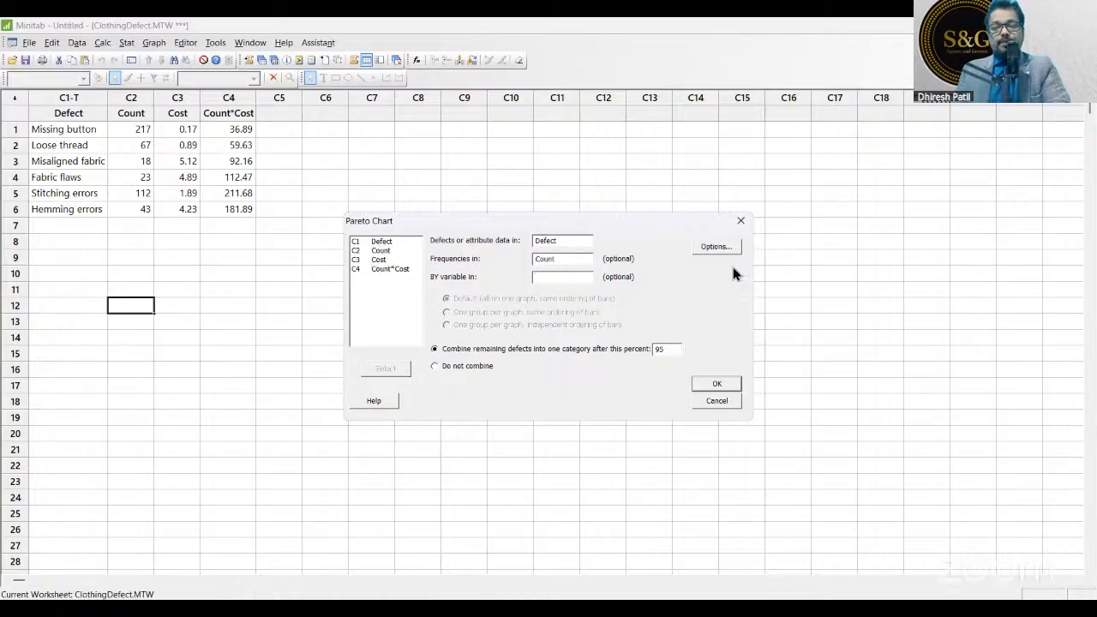
{"action": "left_click", "coordinate": [437, 367]}
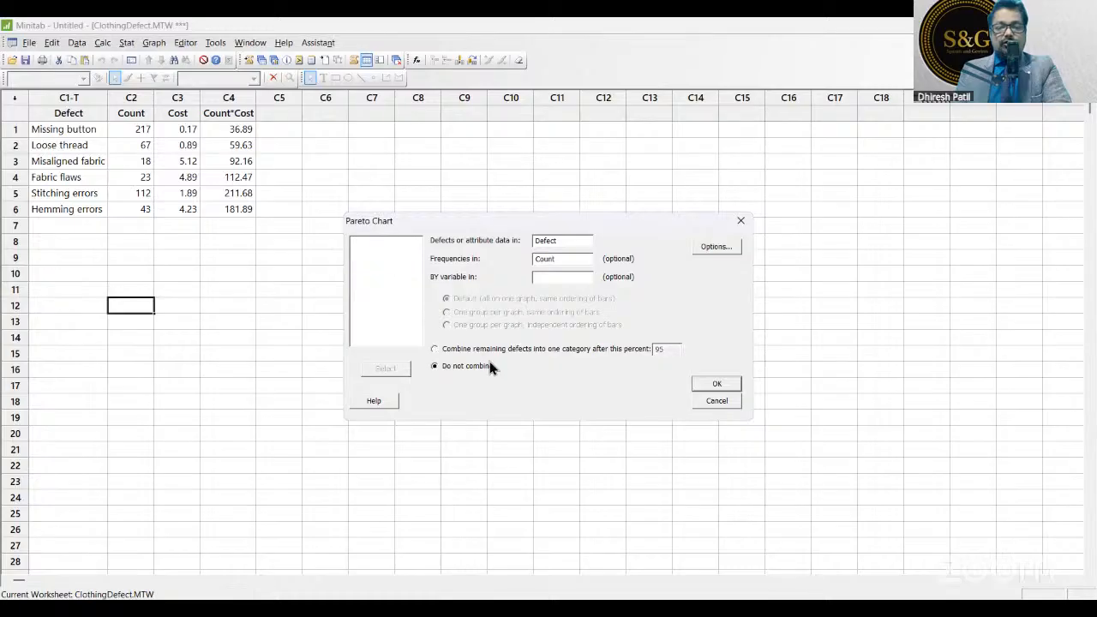
{"action": "left_click", "coordinate": [714, 385]}
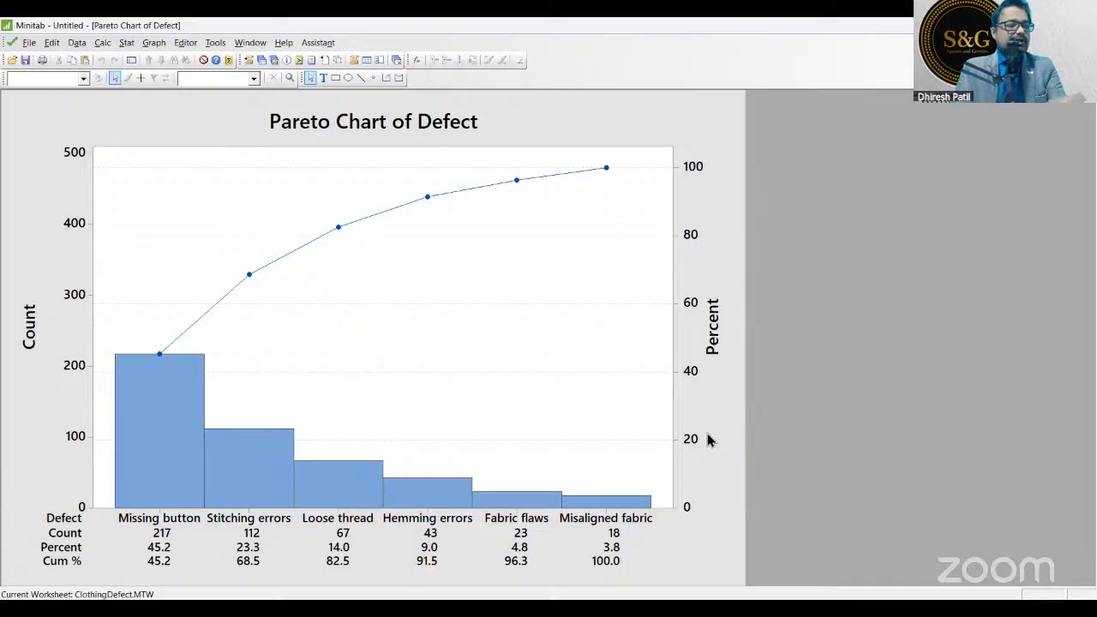
- Open the Layout Tool from the Pareto chart and set the layout to 3 rows
{"action": "left_click", "coordinate": [708, 439]}
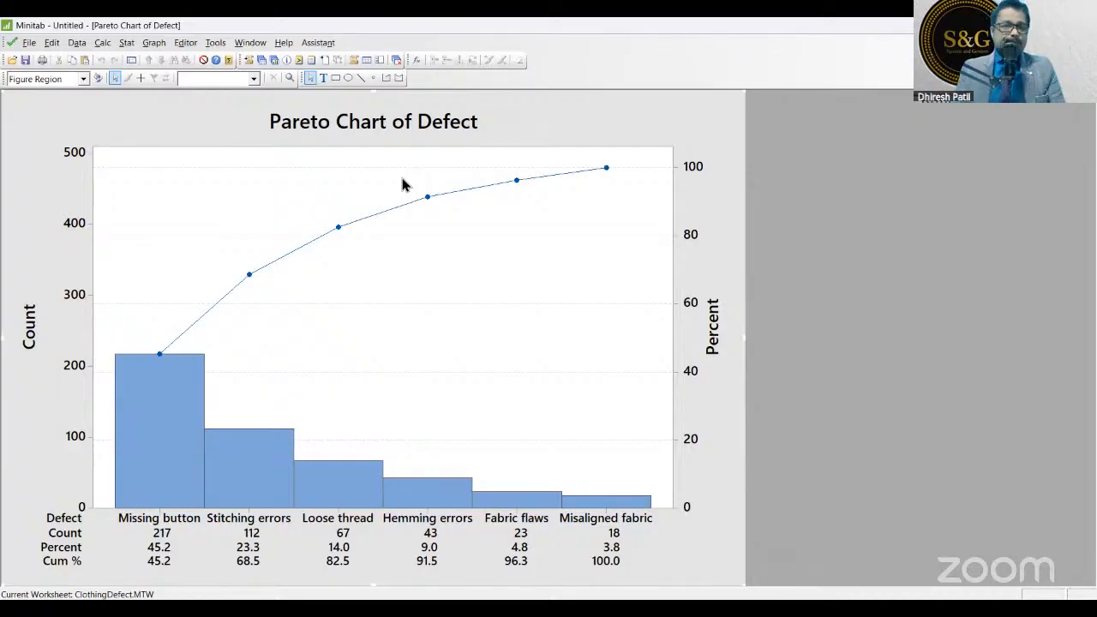
{"action": "left_click", "coordinate": [184, 46]}
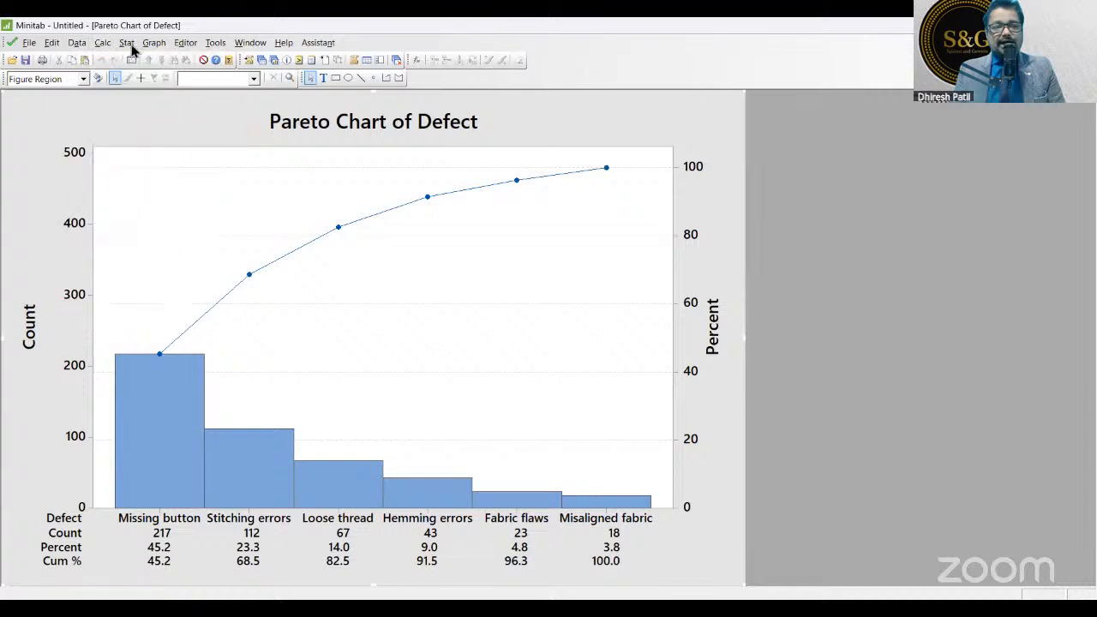
{"action": "mouse_move", "coordinate": [188, 44]}
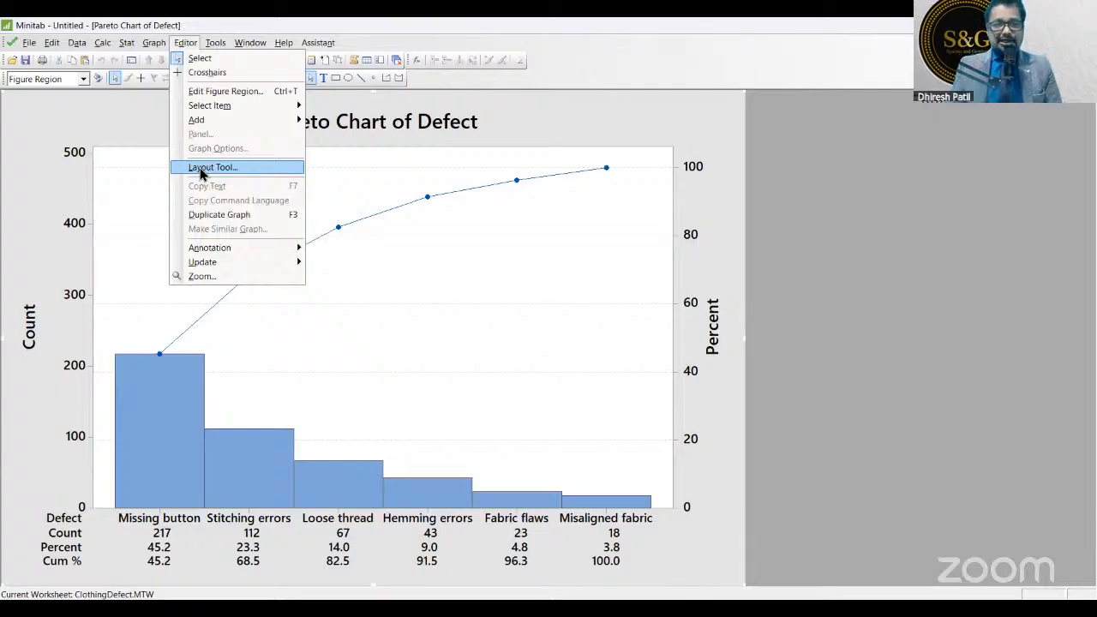
{"action": "left_click", "coordinate": [202, 168]}
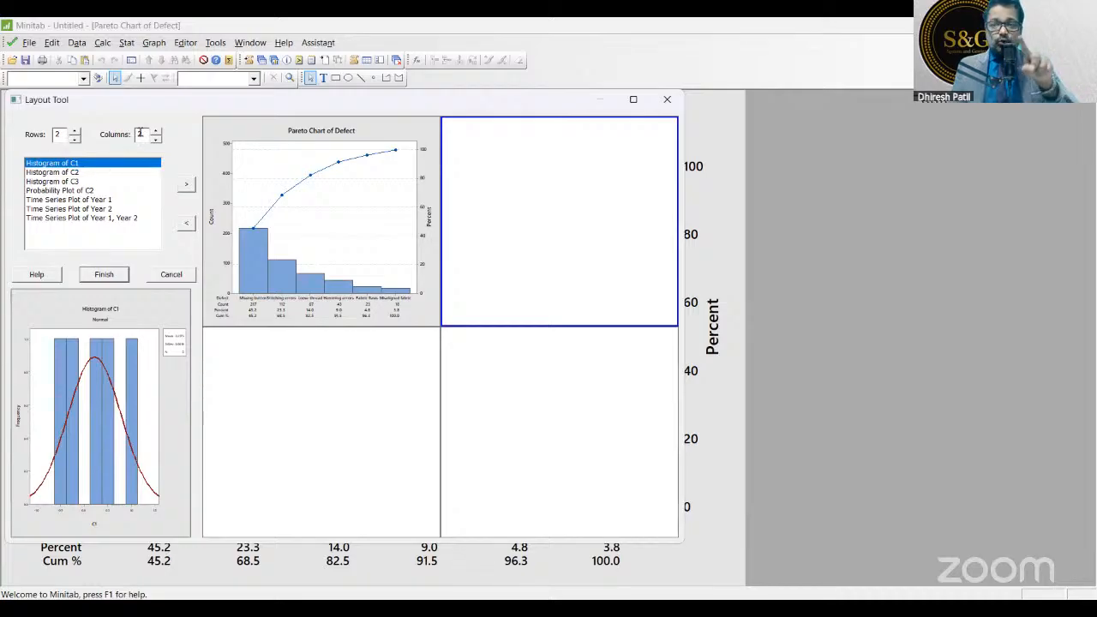
{"action": "left_click", "coordinate": [77, 133]}
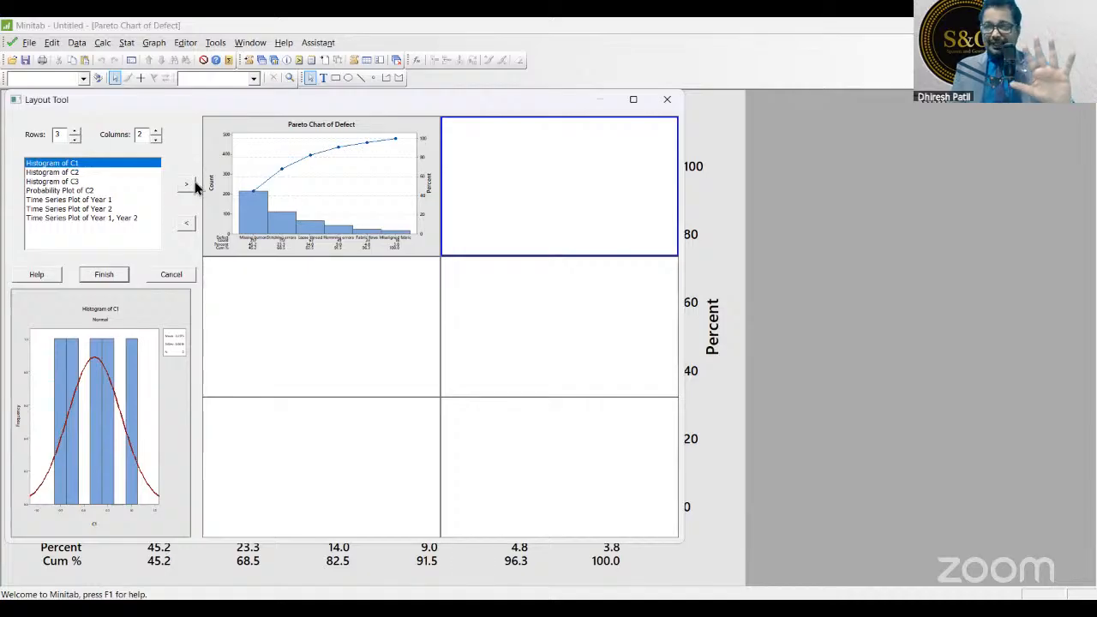
- Fill the empty layout cells with the histograms of C1, C2 and C3, the C2 probability plot, and the Year 1 time series plot
{"action": "double_click", "coordinate": [63, 169]}
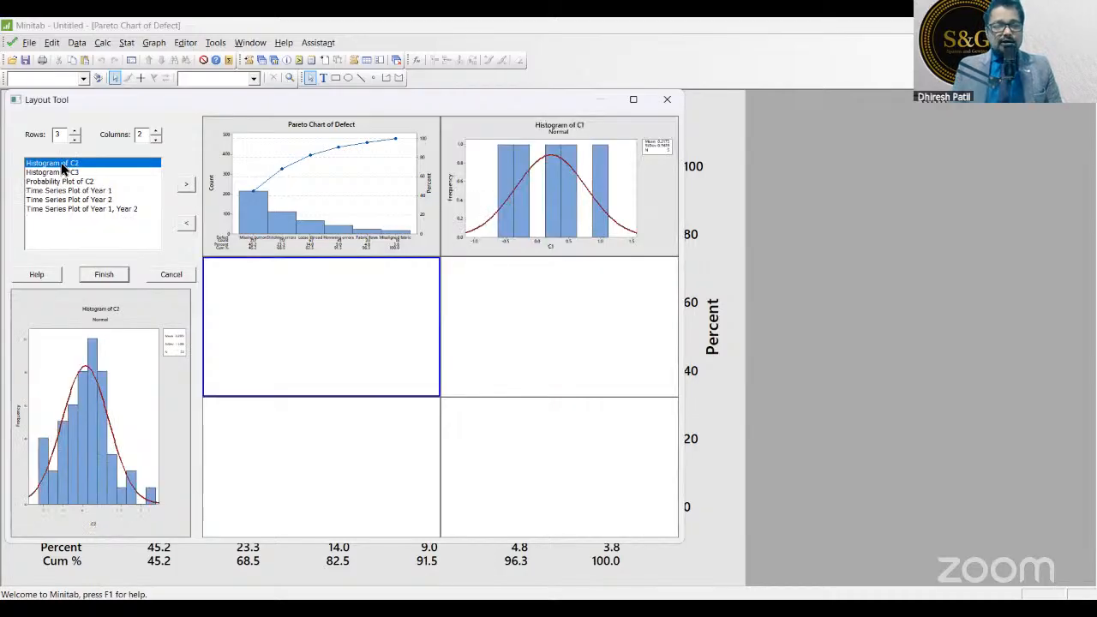
{"action": "double_click", "coordinate": [63, 167]}
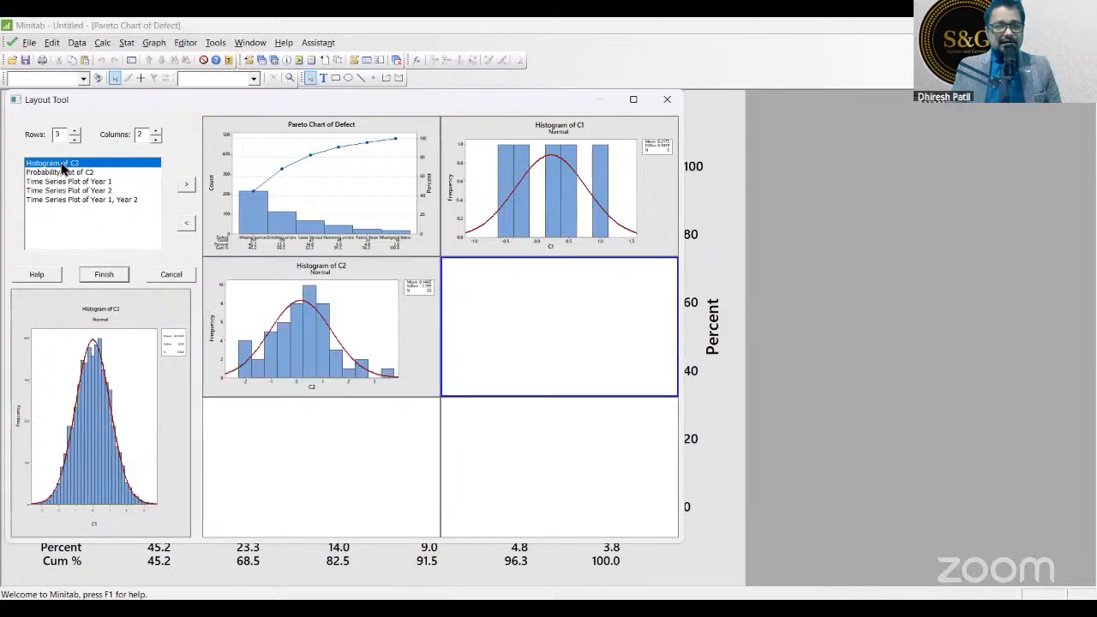
{"action": "double_click", "coordinate": [63, 169]}
{"action": "double_click", "coordinate": [63, 168]}
{"action": "double_click", "coordinate": [62, 169]}
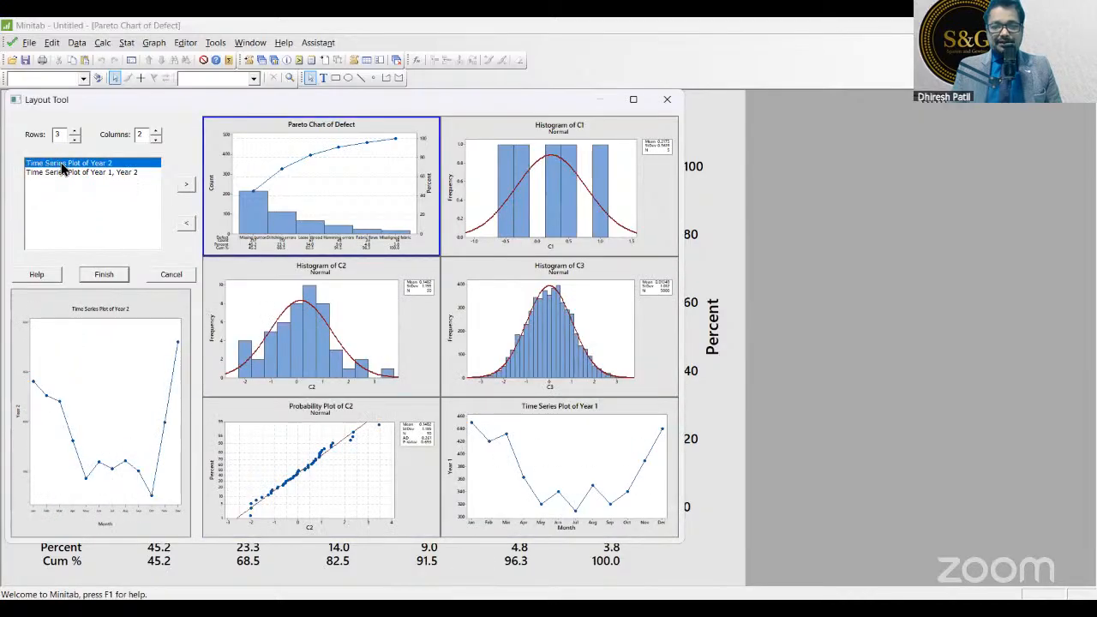
- Enlarge the Layout Tool to view the combined six-graph page, and leave it without finishing the layout
{"action": "left_click", "coordinate": [634, 101]}
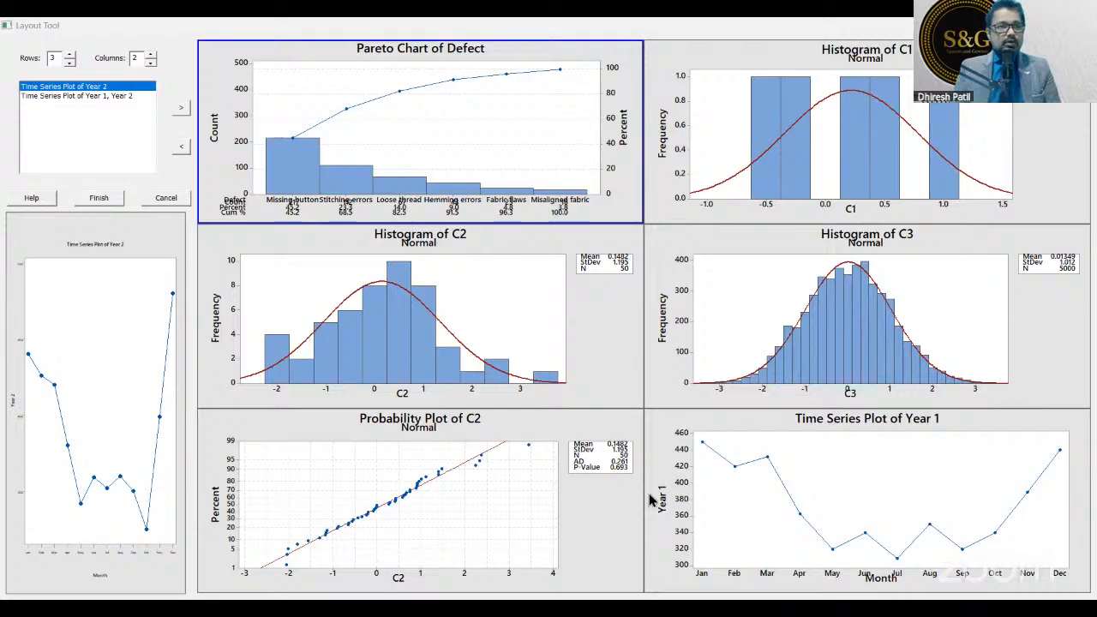
{"action": "key", "text": "Escape"}
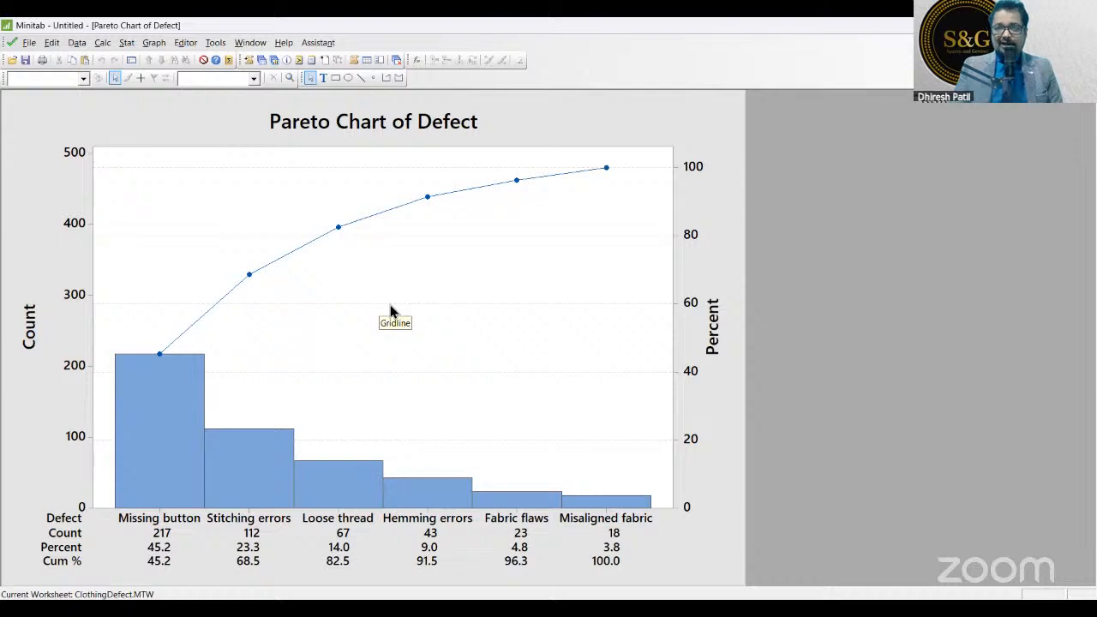
- Send the Pareto chart of Defect to Microsoft Word and review it in the Word document
{"action": "right_click", "coordinate": [622, 118]}
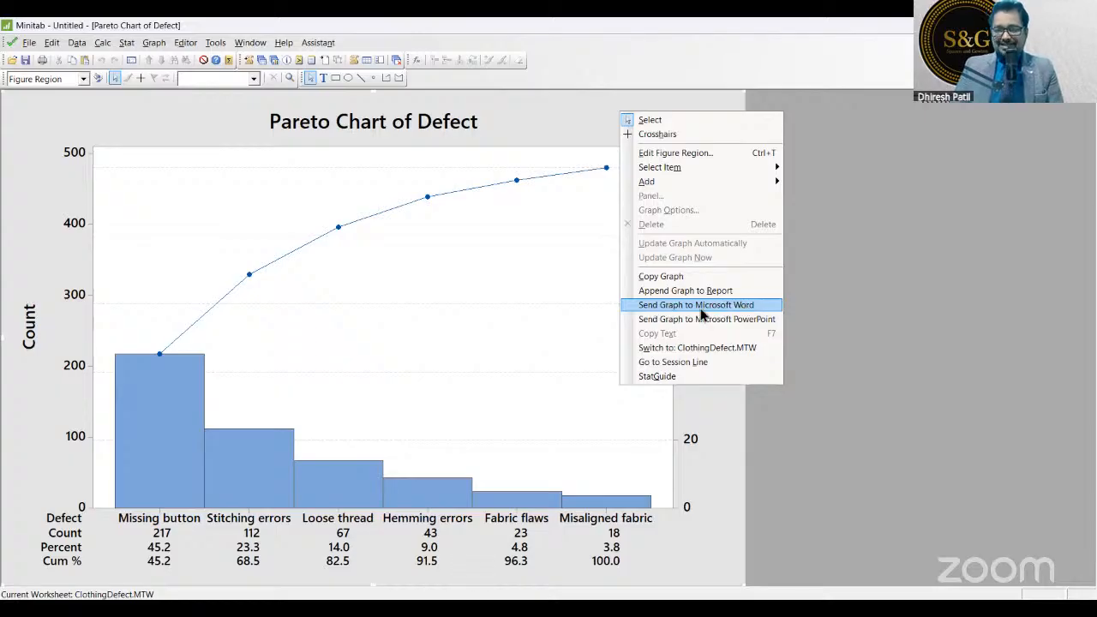
{"action": "left_click", "coordinate": [719, 310]}
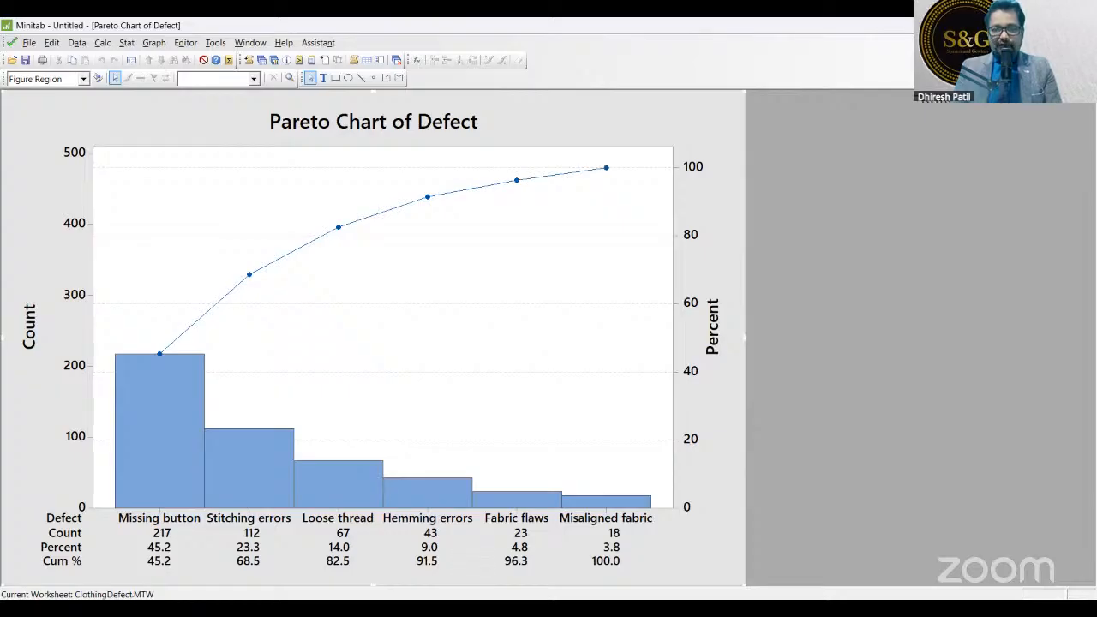
{"action": "key", "text": "alt+Tab"}
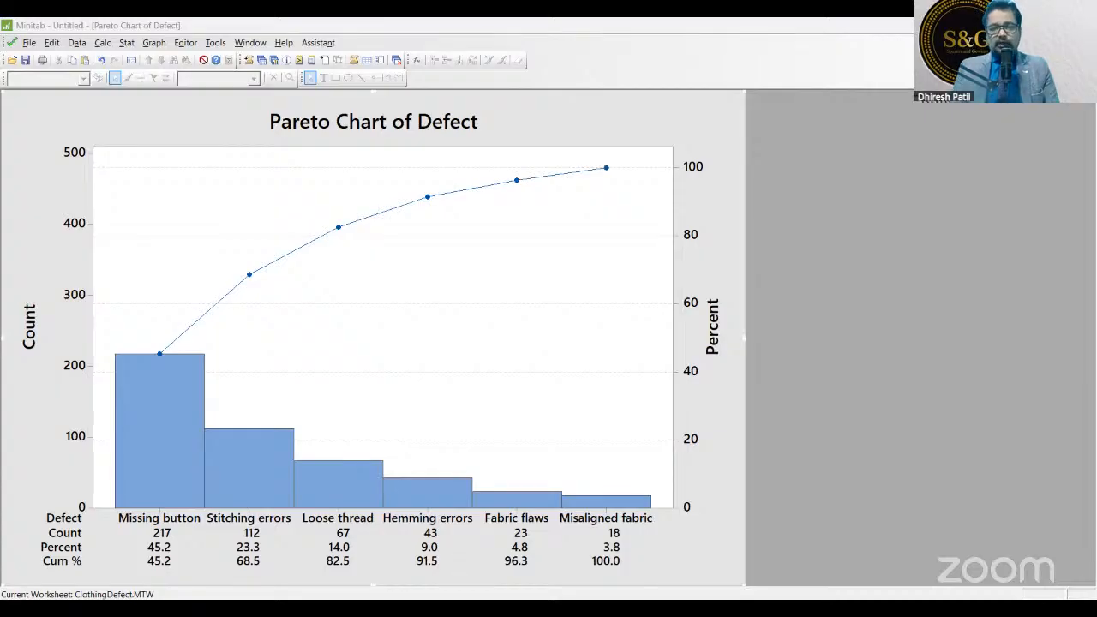
{"action": "key", "text": "alt+Tab"}
{"action": "scroll", "coordinate": [609, 399], "scroll_direction": "up", "scroll_amount": 3}
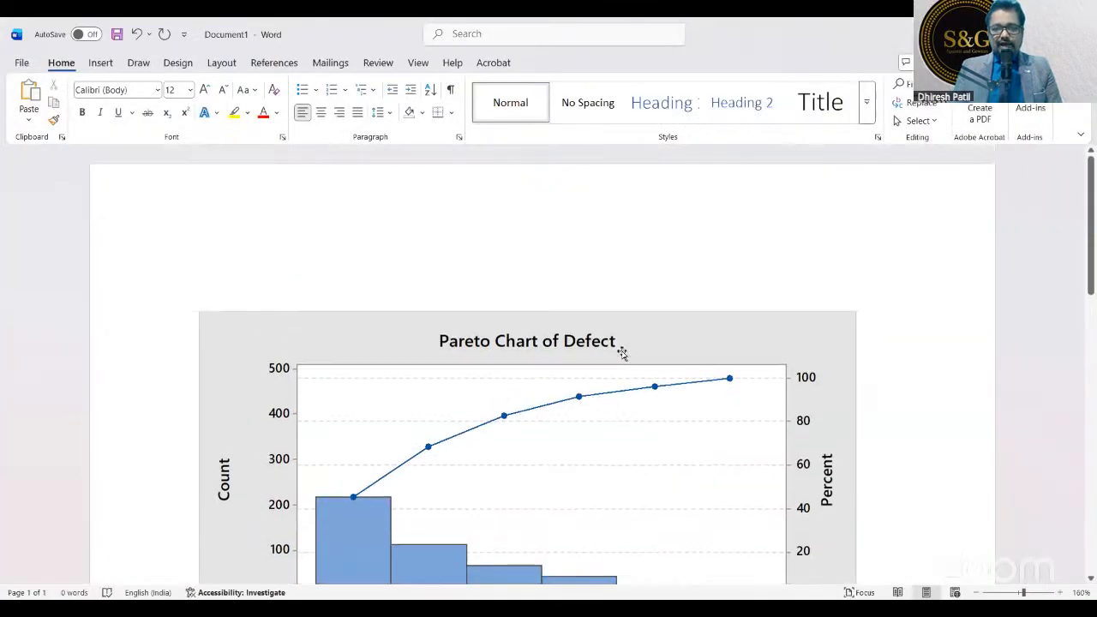
{"action": "scroll", "coordinate": [622, 353], "scroll_direction": "down", "scroll_amount": 6}
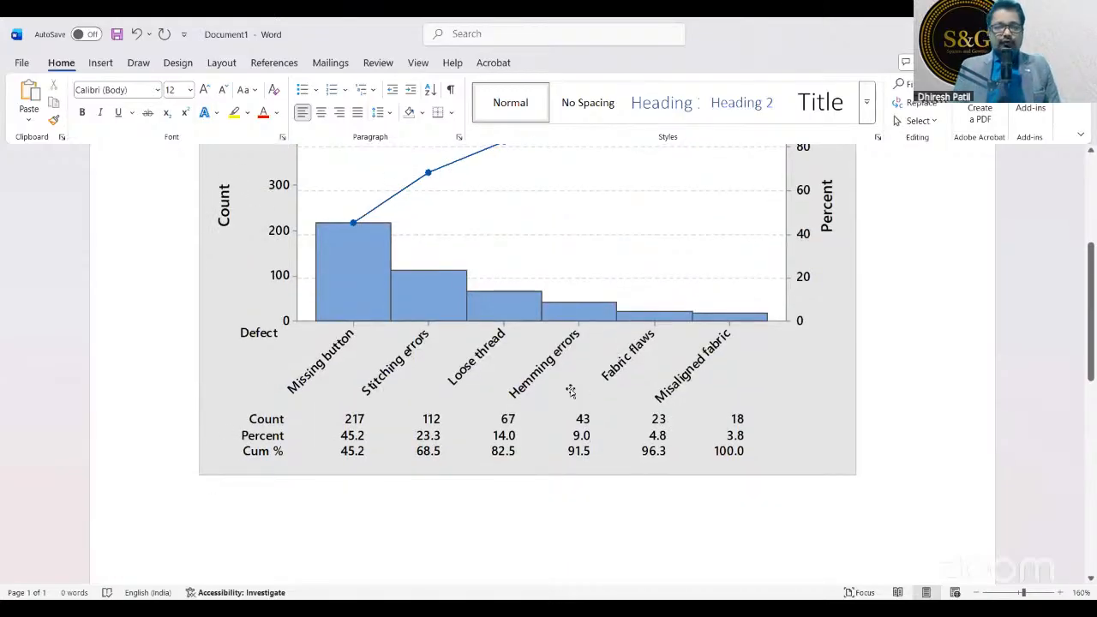
{"action": "scroll", "coordinate": [569, 391], "scroll_direction": "up", "scroll_amount": 4}
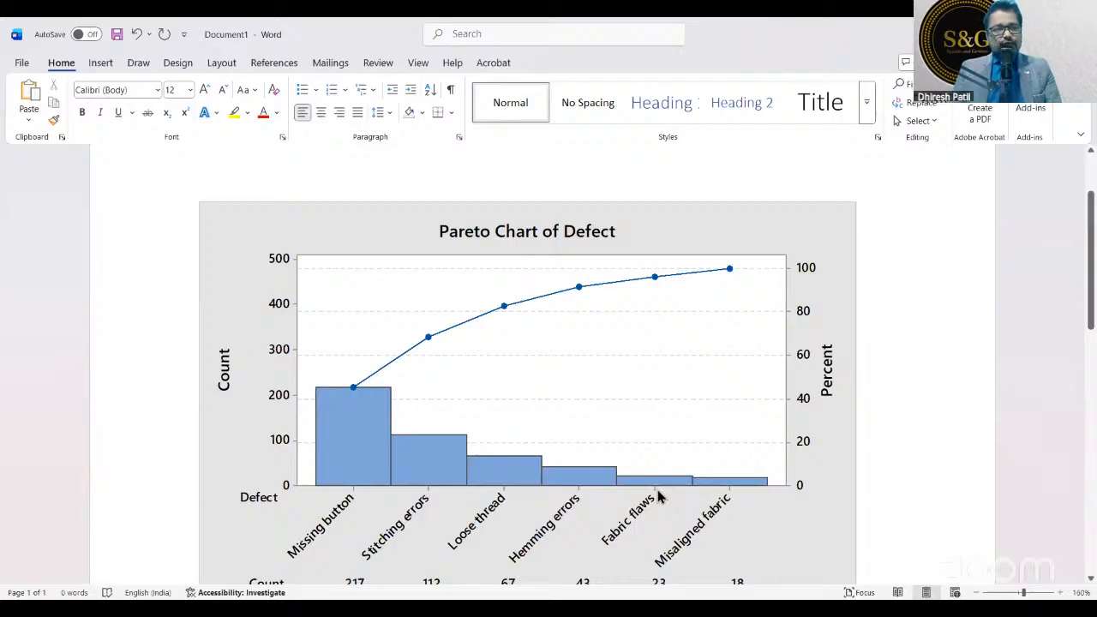
- Return to Minitab and send the Pareto chart of Defect to Microsoft PowerPoint
{"action": "key", "text": "alt+Tab"}
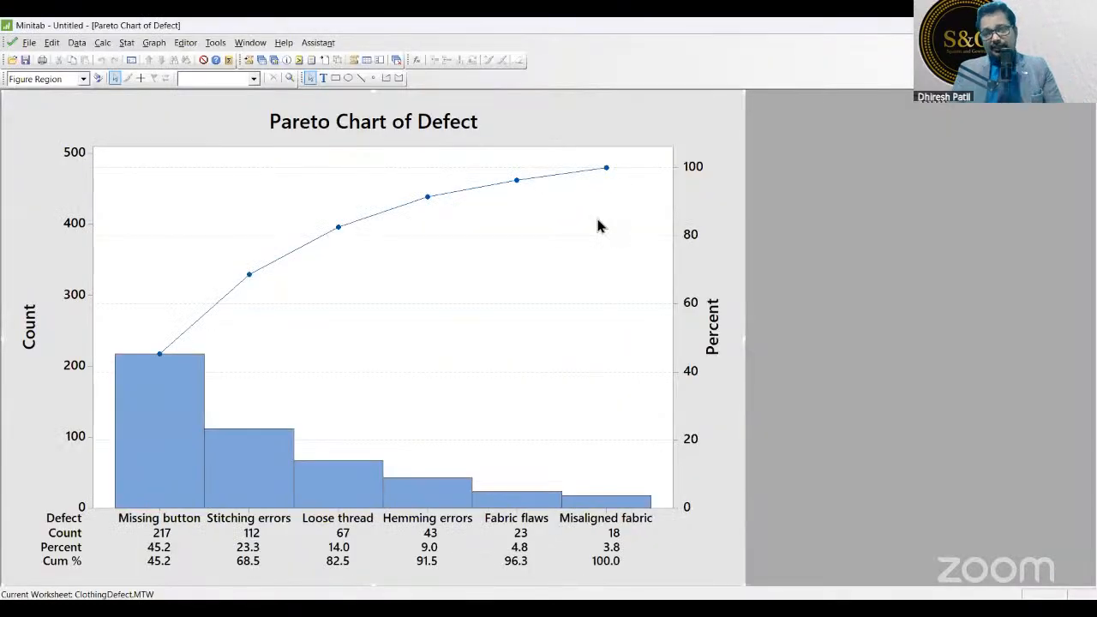
{"action": "right_click", "coordinate": [597, 222]}
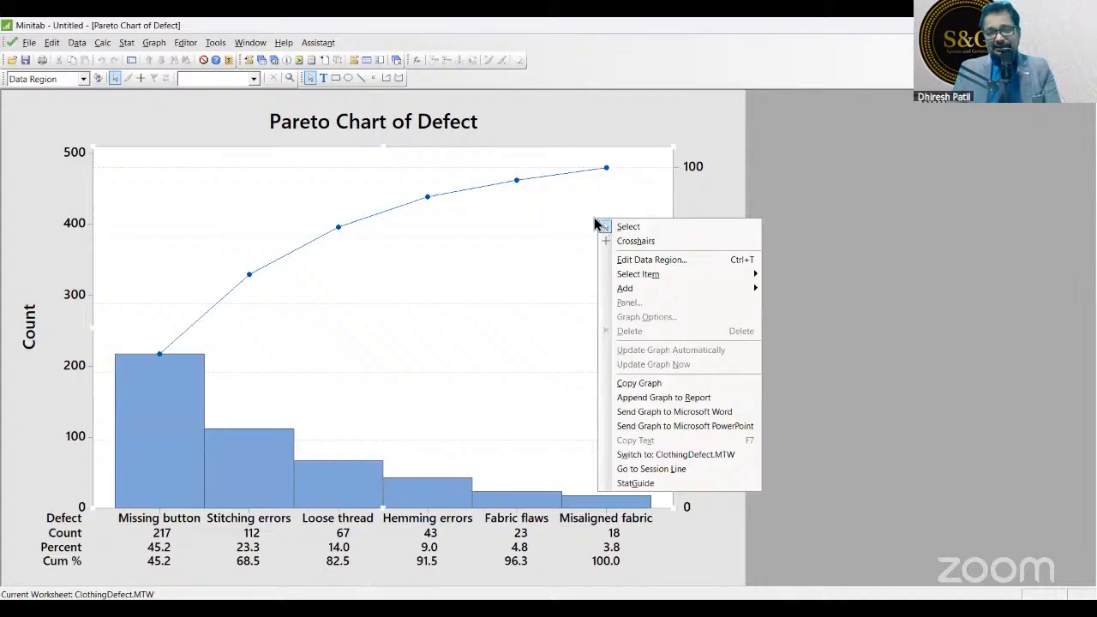
{"action": "left_click", "coordinate": [652, 428]}
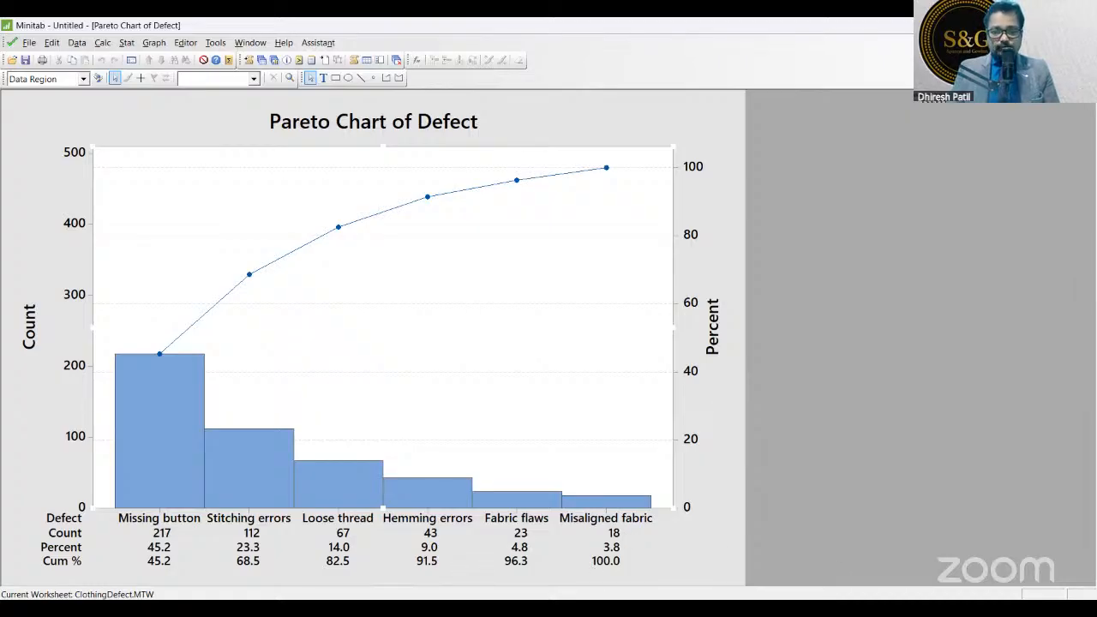
- Switch to the Meet Minitab presentation in PowerPoint and view the Pareto chart on slide 35, including in slide show
{"action": "key", "text": "alt+Tab"}
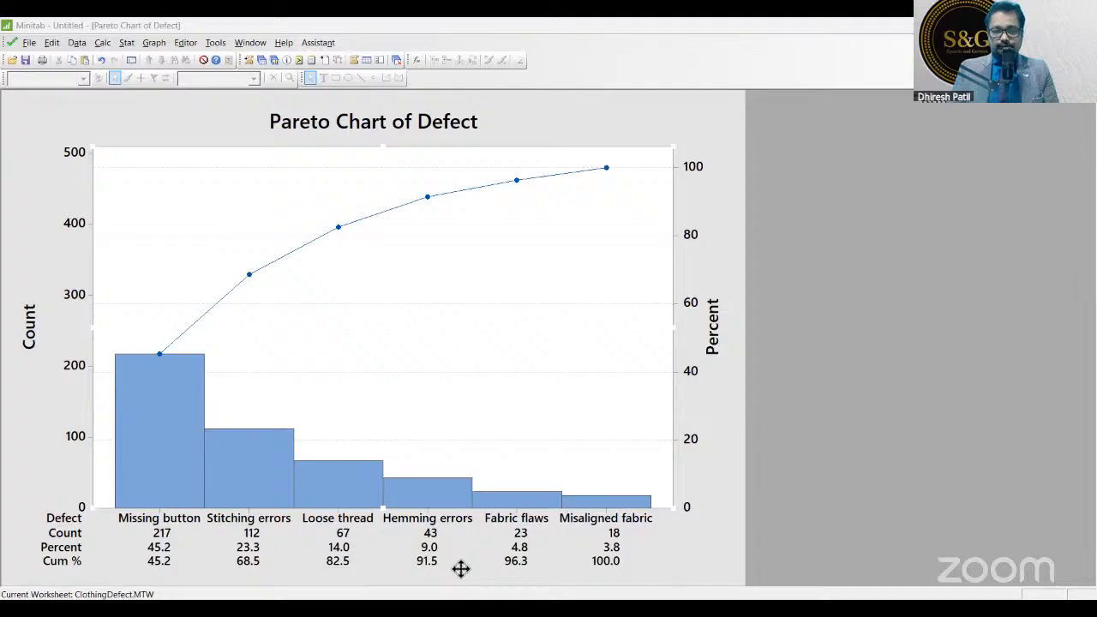
{"action": "key", "text": "alt+Tab"}
{"action": "scroll", "coordinate": [106, 517], "scroll_direction": "down", "scroll_amount": 5}
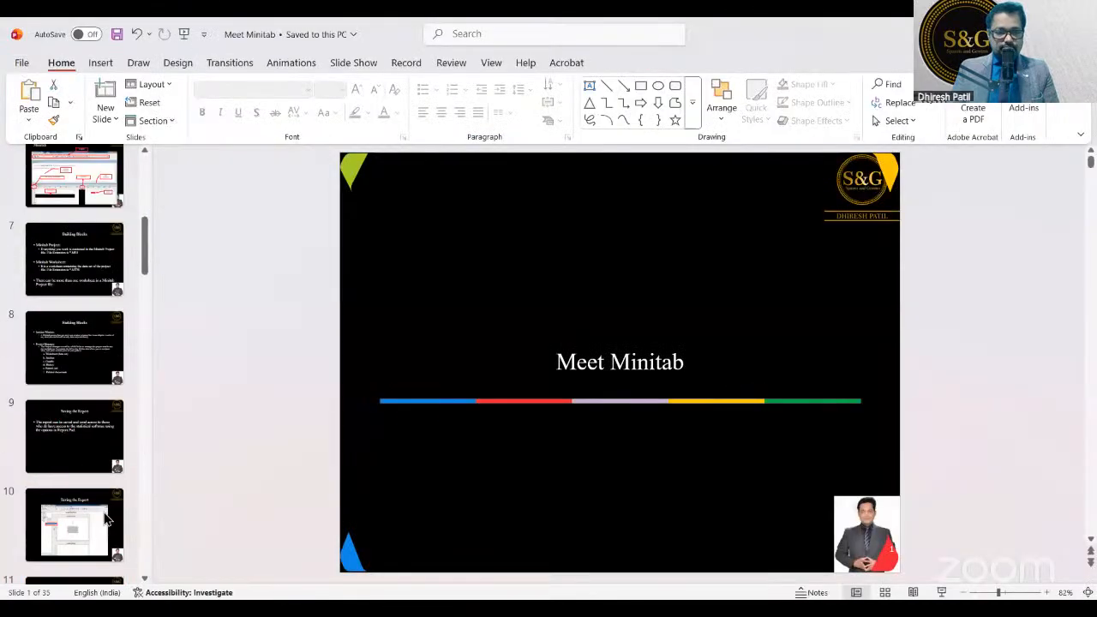
{"action": "scroll", "coordinate": [105, 517], "scroll_direction": "down", "scroll_amount": 15}
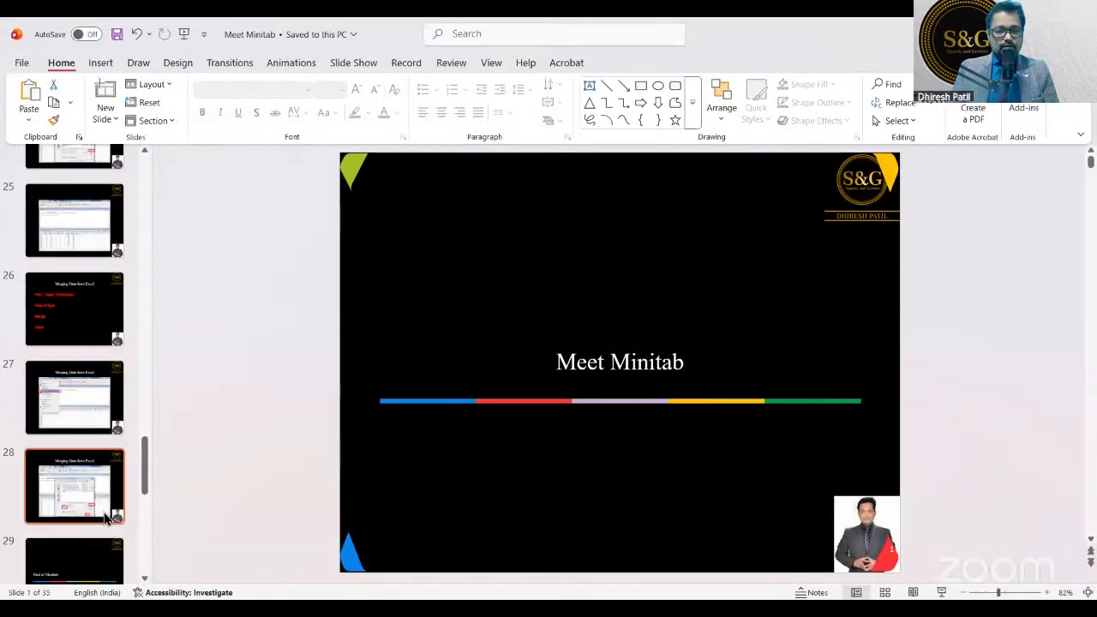
{"action": "scroll", "coordinate": [105, 517], "scroll_direction": "down", "scroll_amount": 5}
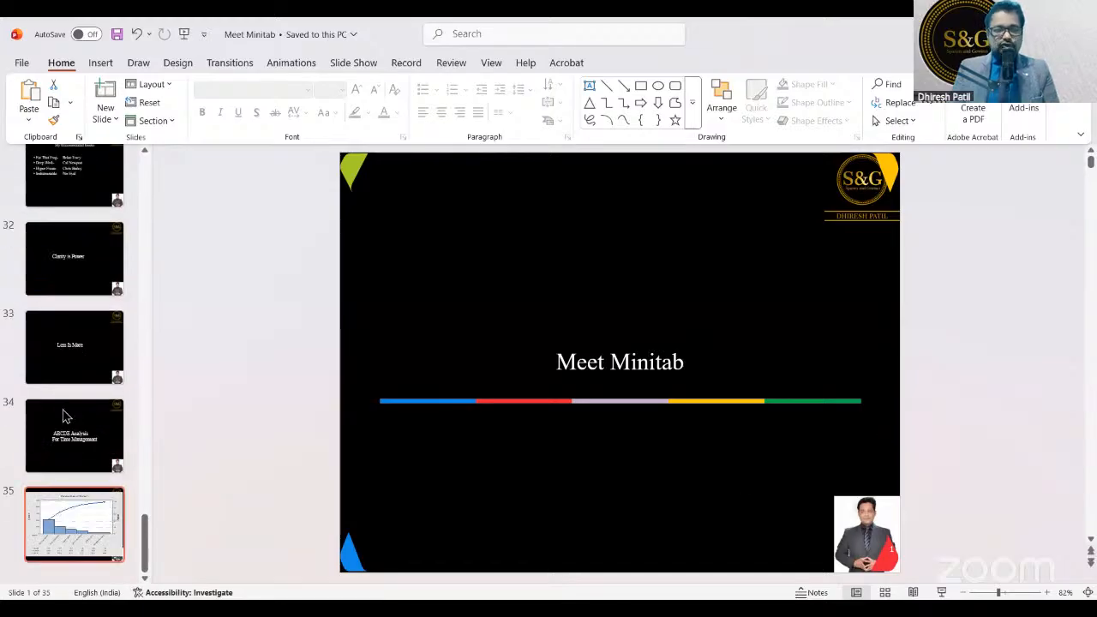
{"action": "left_click", "coordinate": [57, 521]}
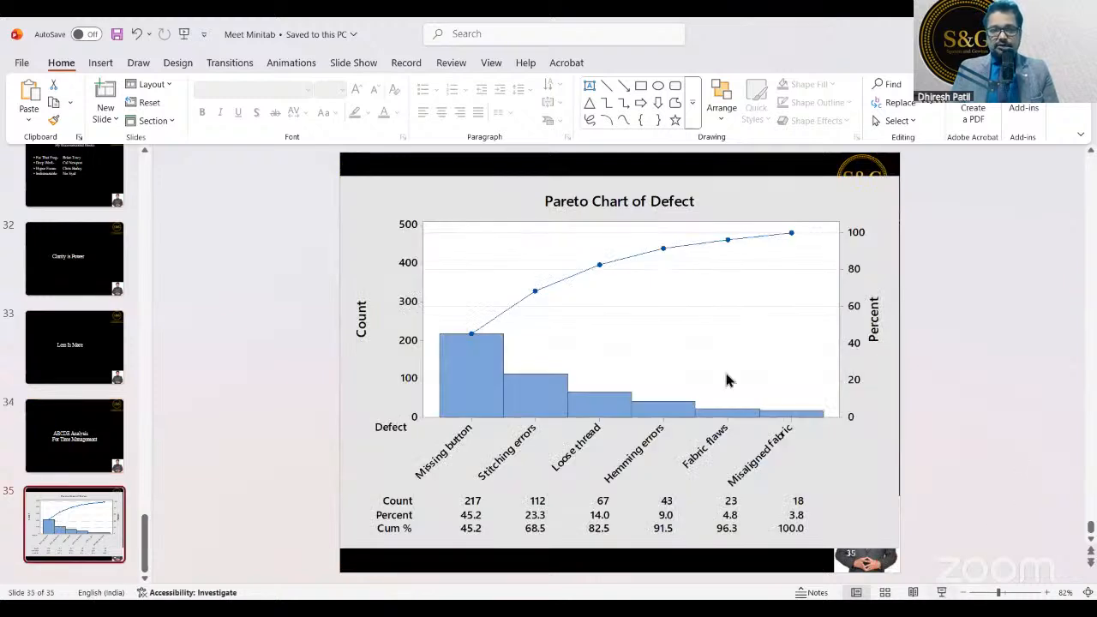
{"action": "key", "text": "shift+F5"}
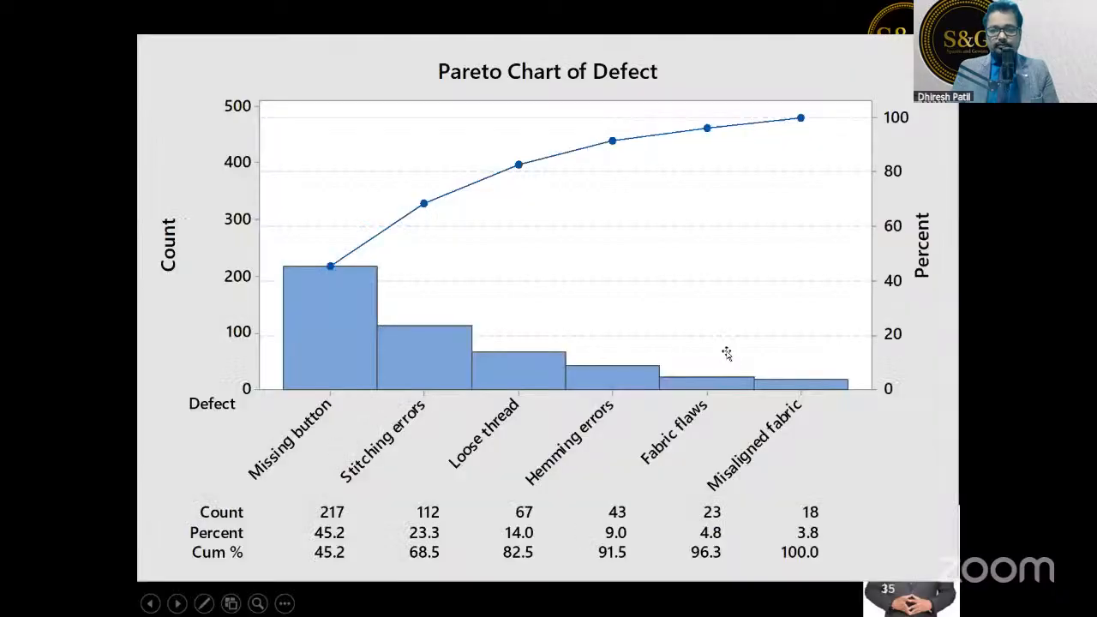
{"action": "key", "text": "Escape"}
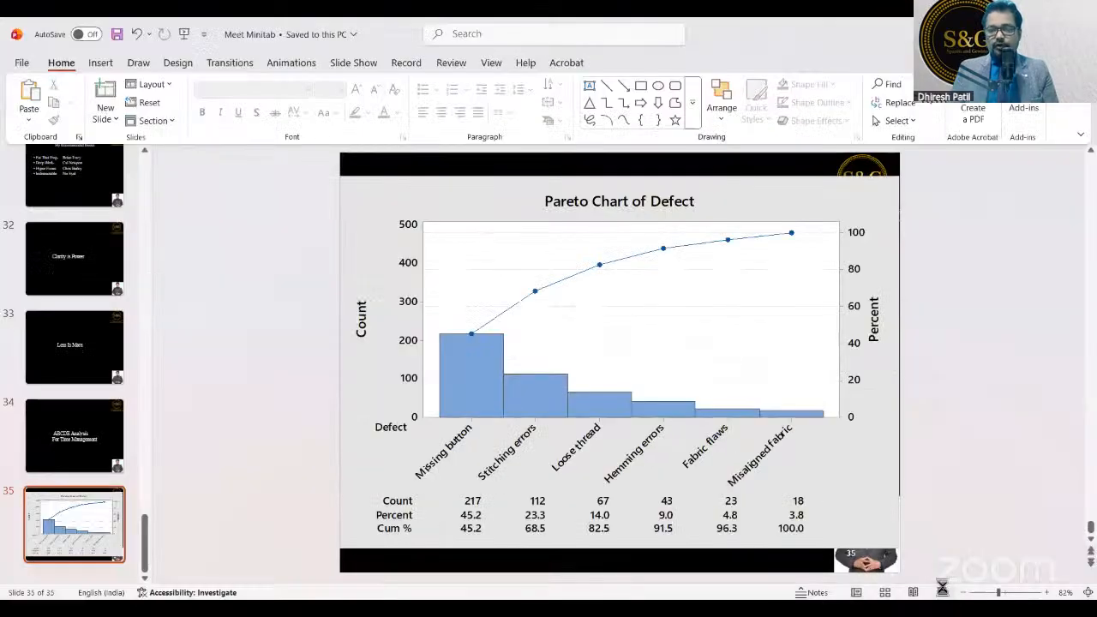
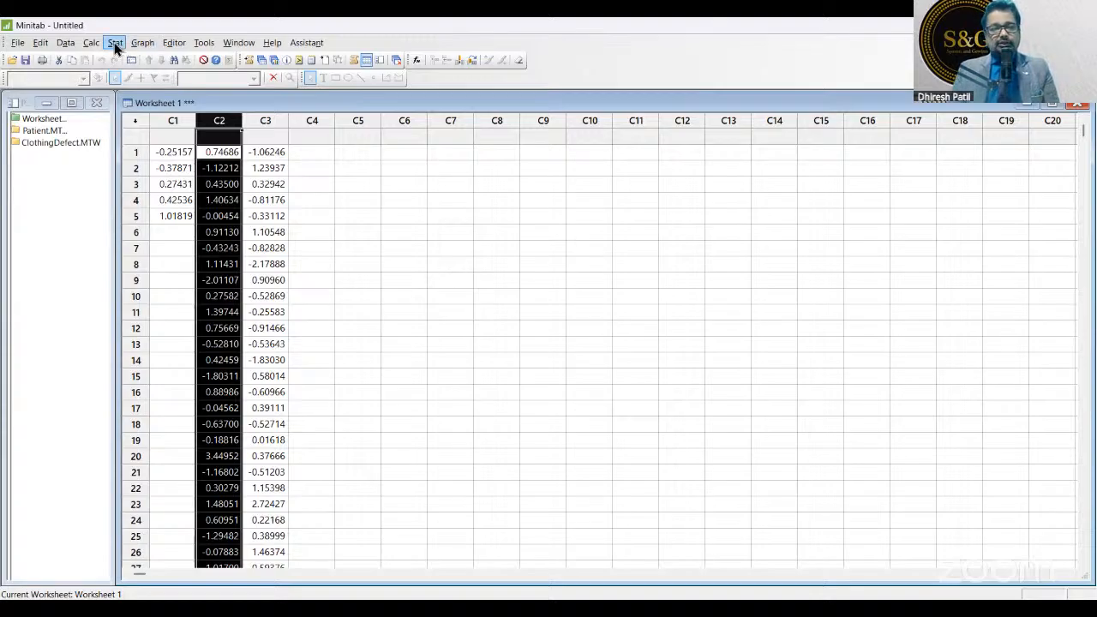
- Start Display Descriptive Statistics for Worksheet 1 and choose C2 as the variable
{"action": "left_click", "coordinate": [115, 43]}
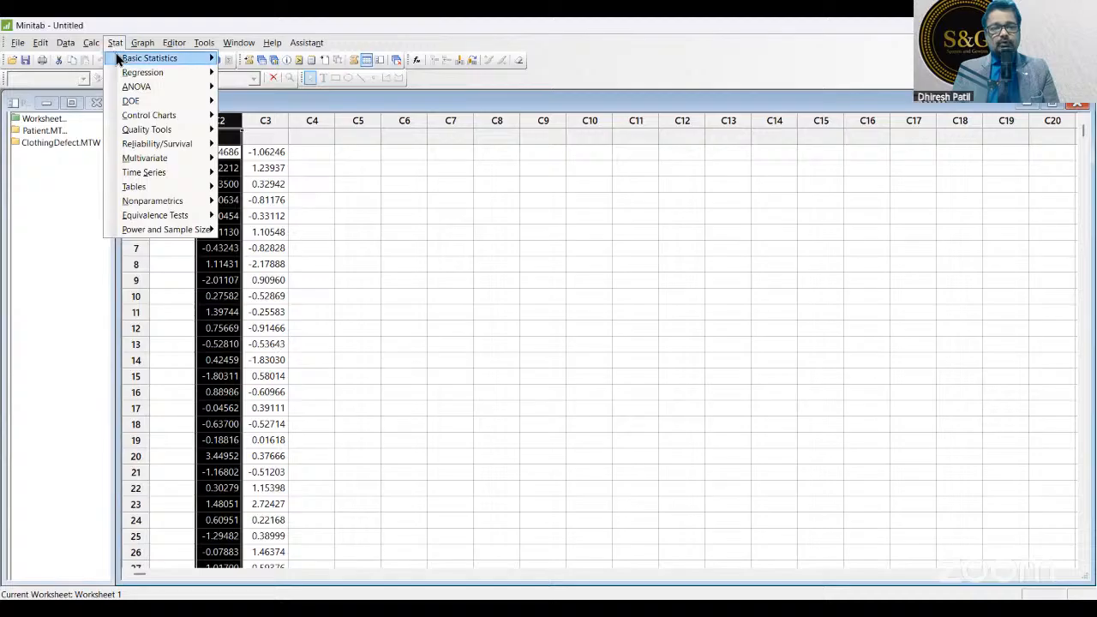
{"action": "mouse_move", "coordinate": [118, 58]}
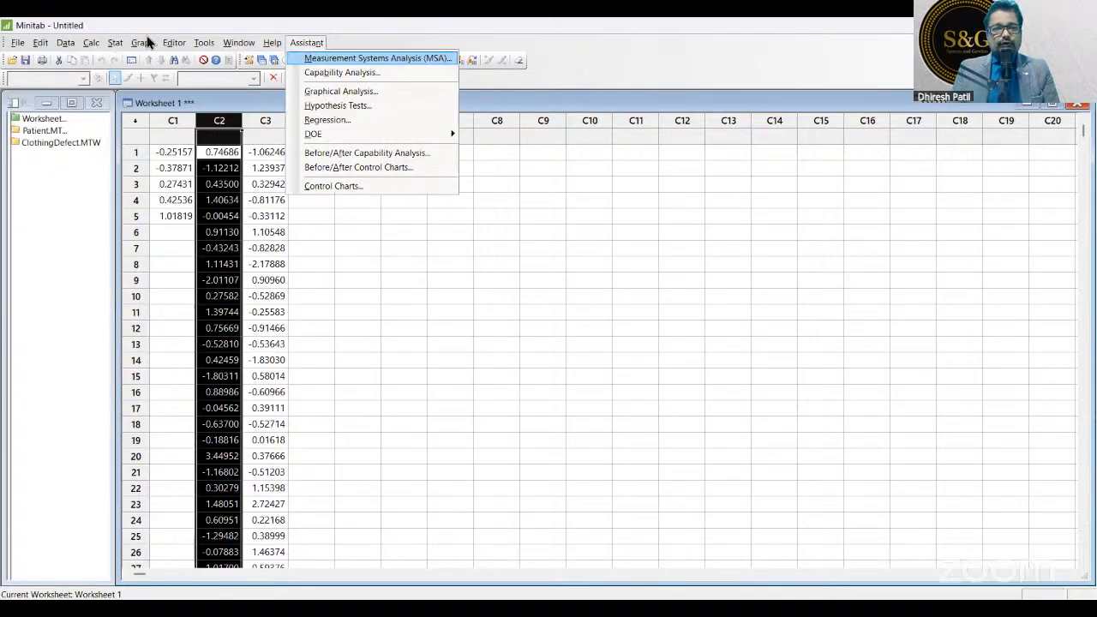
{"action": "mouse_move", "coordinate": [146, 42]}
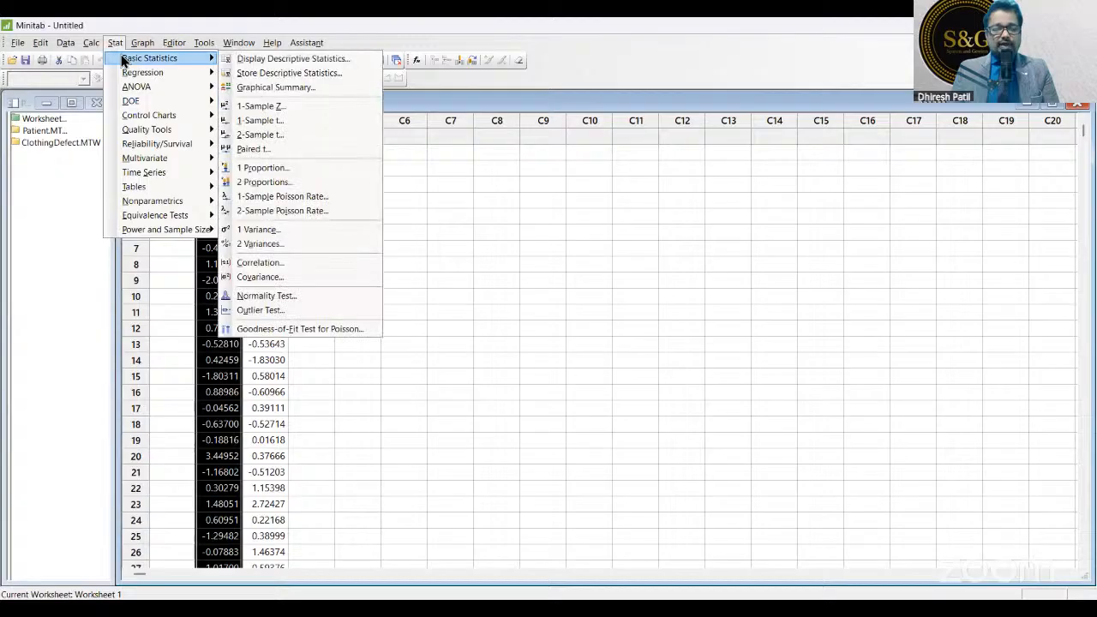
{"action": "left_click", "coordinate": [140, 44]}
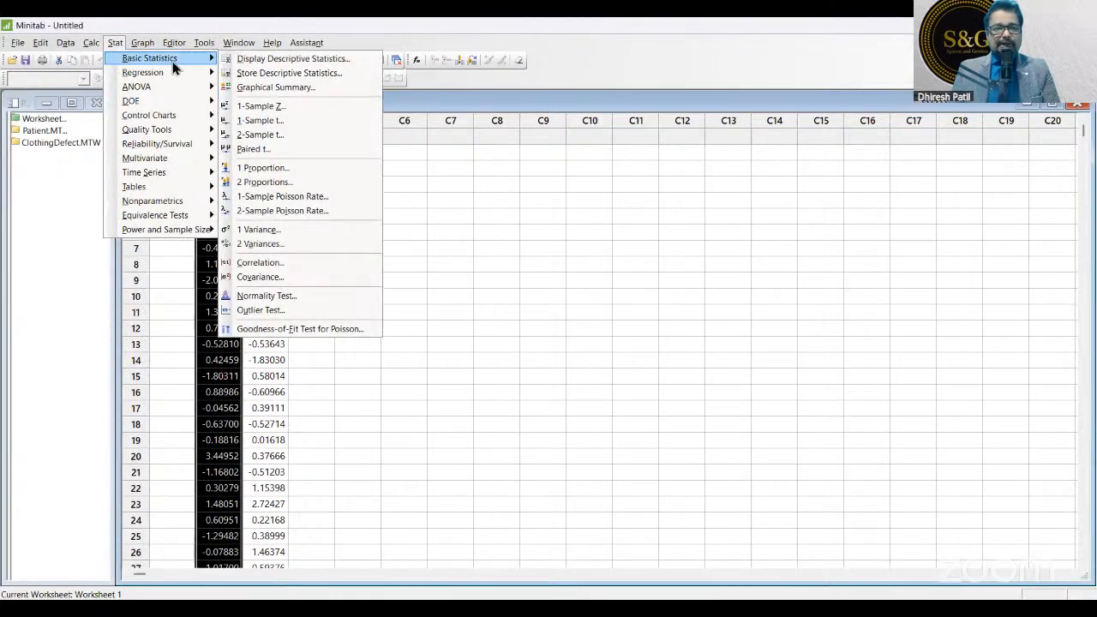
{"action": "left_click", "coordinate": [325, 60]}
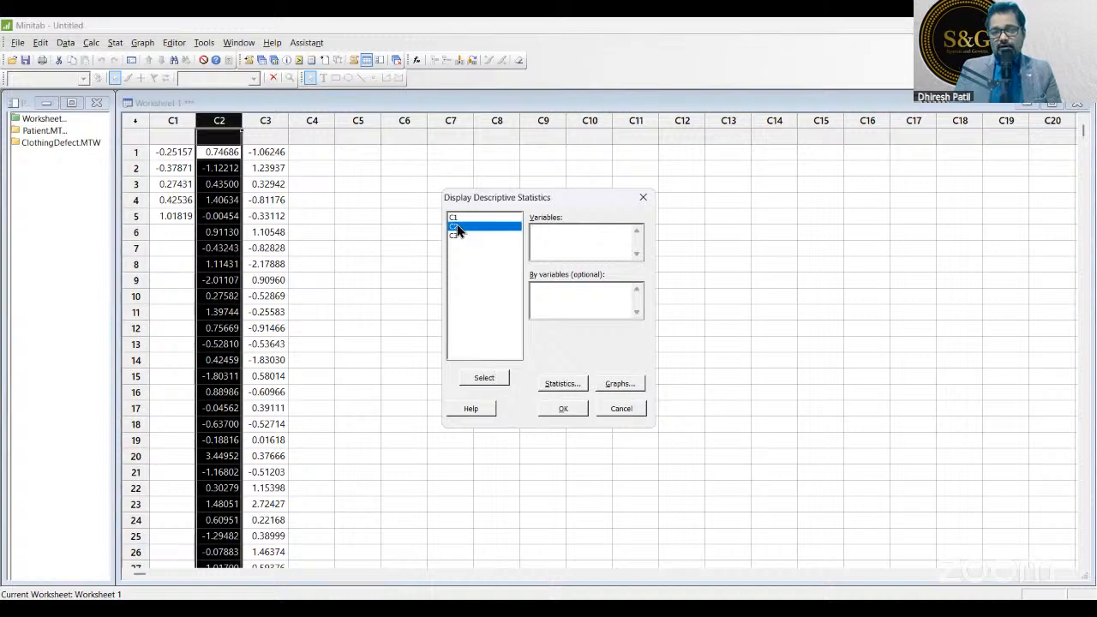
{"action": "double_click", "coordinate": [454, 226]}
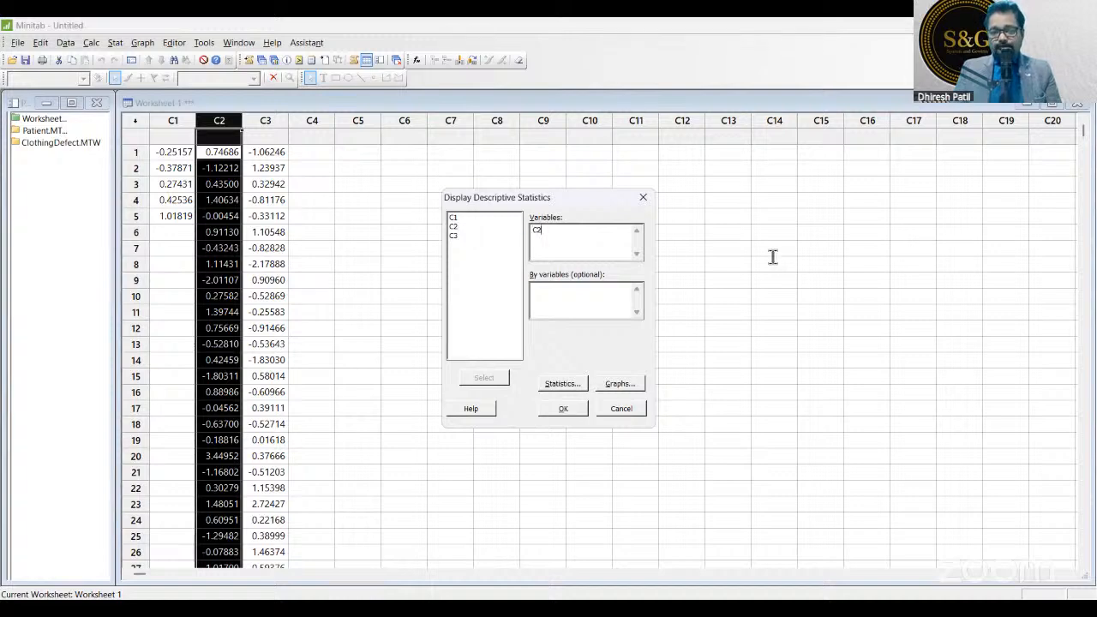
- Include all available statistics and generate the descriptive statistics for C2
{"action": "left_click", "coordinate": [573, 386]}
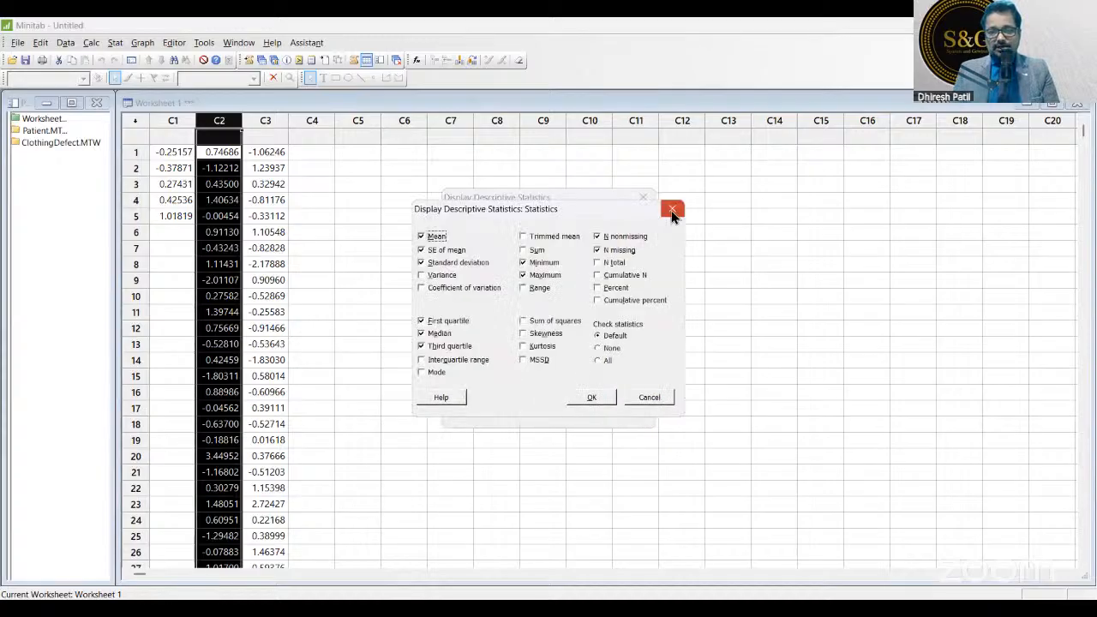
{"action": "left_click", "coordinate": [672, 214]}
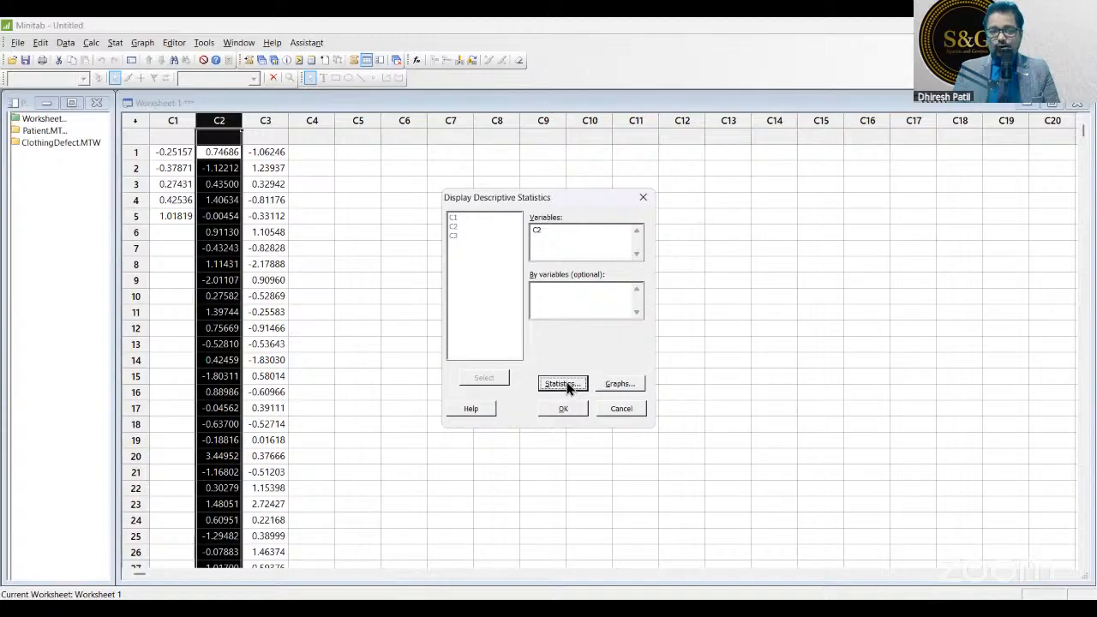
{"action": "left_click", "coordinate": [566, 384]}
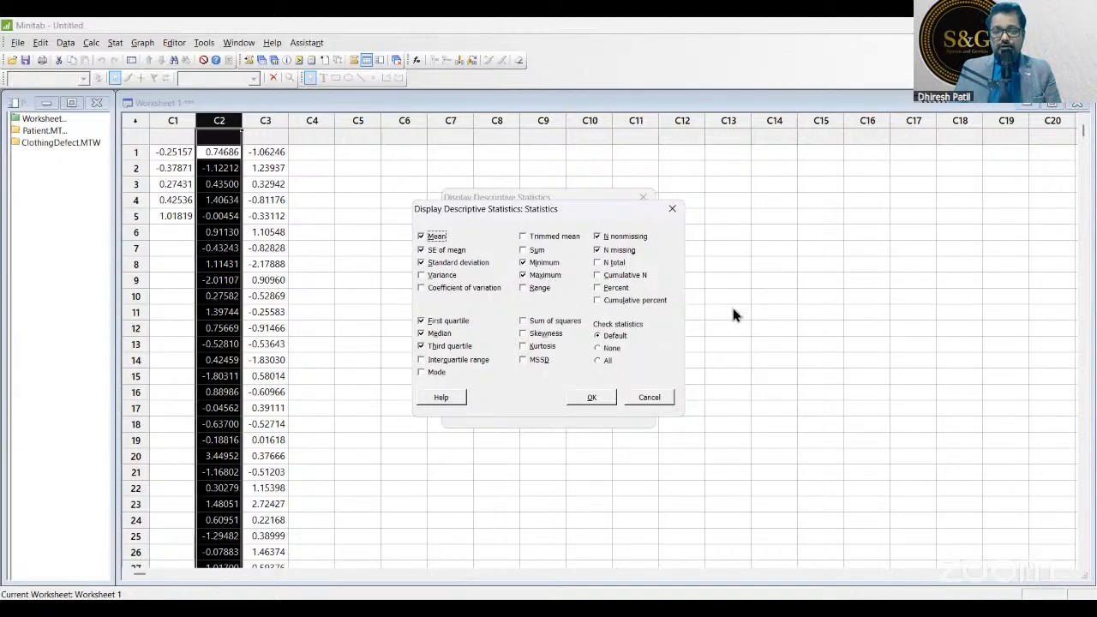
{"action": "left_click", "coordinate": [606, 361]}
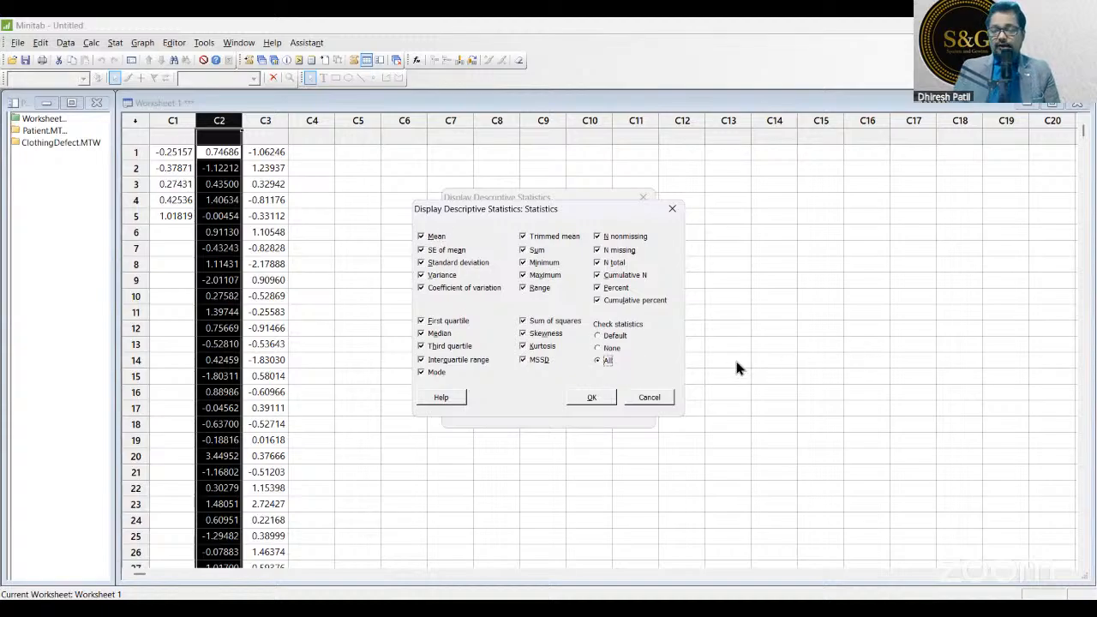
{"action": "left_click", "coordinate": [591, 400]}
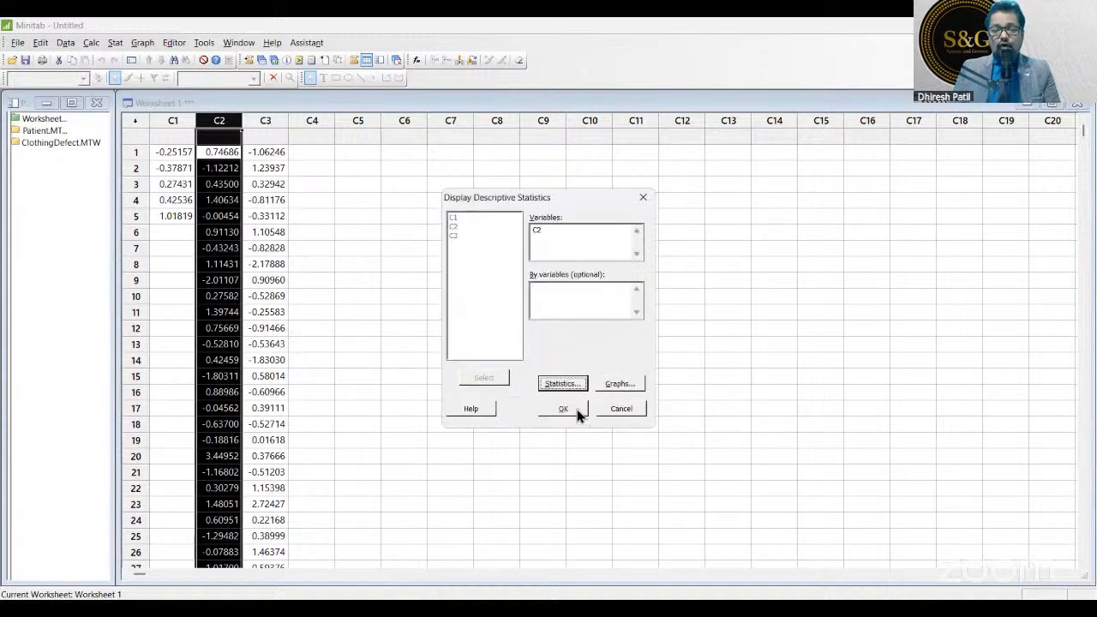
{"action": "left_click", "coordinate": [576, 411]}
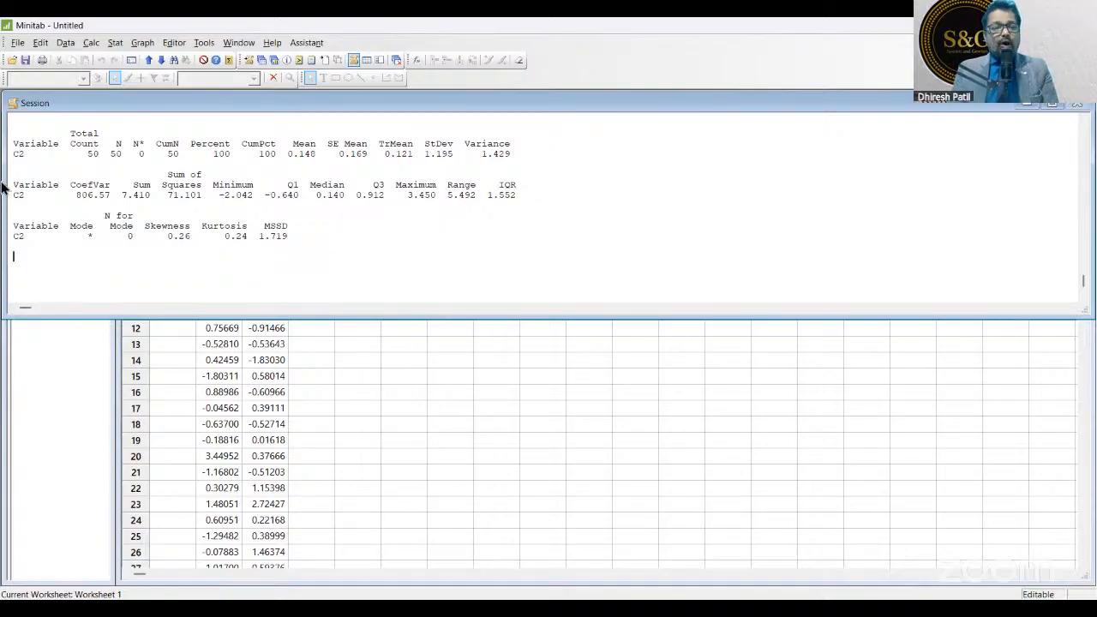
- Copy the C2 descriptive statistics output from the Session window and paste it into a new prompt in ChatGPT
{"action": "left_click_drag", "start_coordinate": [13, 144], "coordinate": [304, 259]}
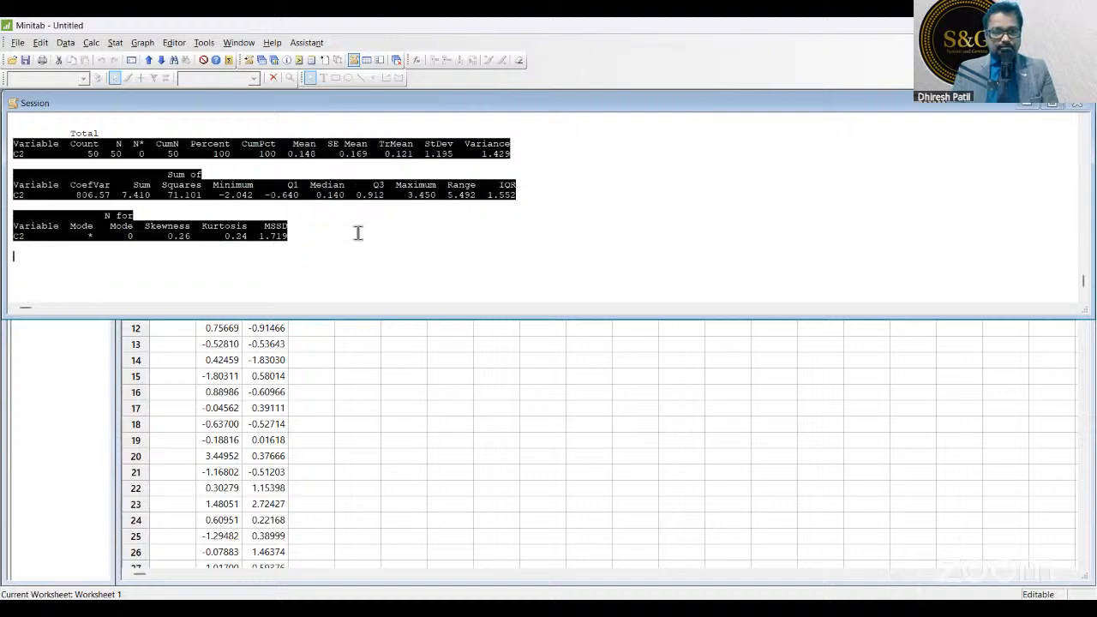
{"action": "right_click", "coordinate": [265, 199]}
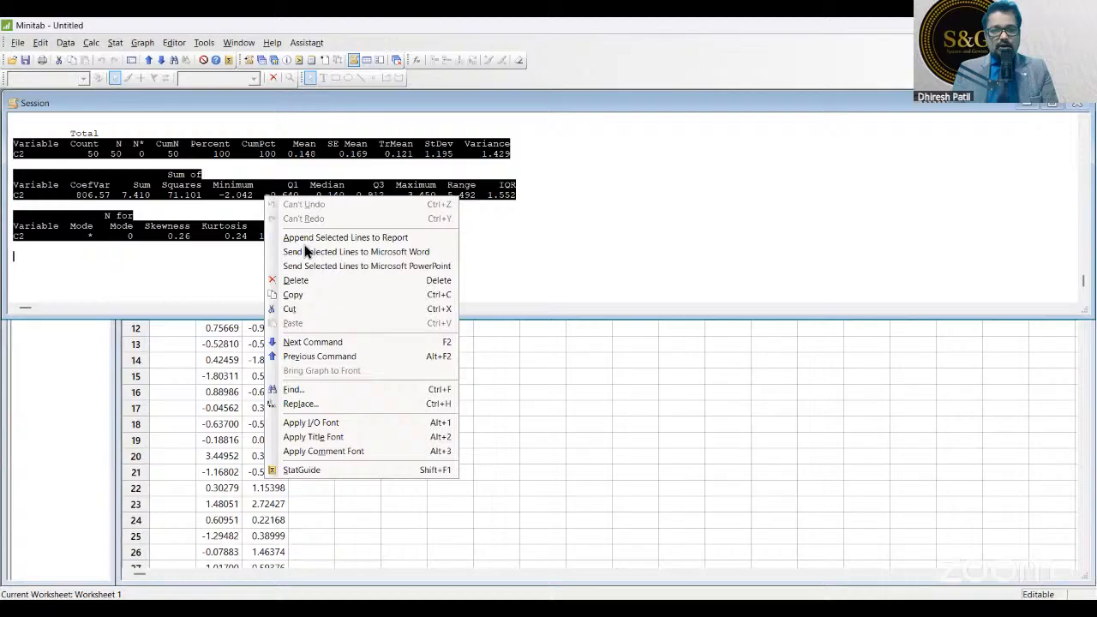
{"action": "left_click", "coordinate": [296, 294]}
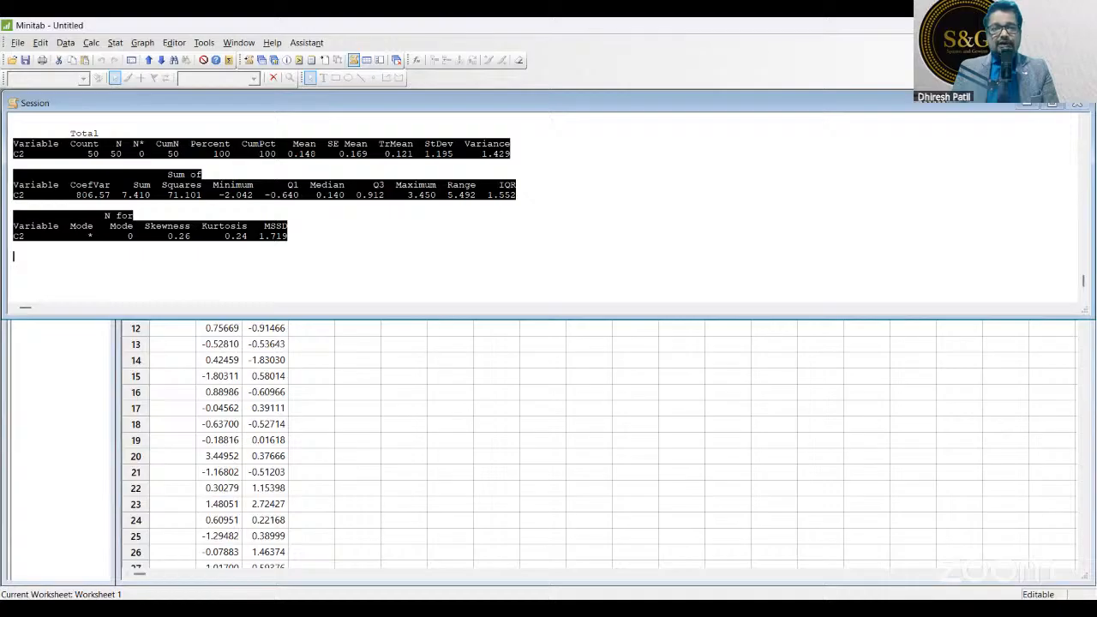
{"action": "key", "text": "alt+Tab"}
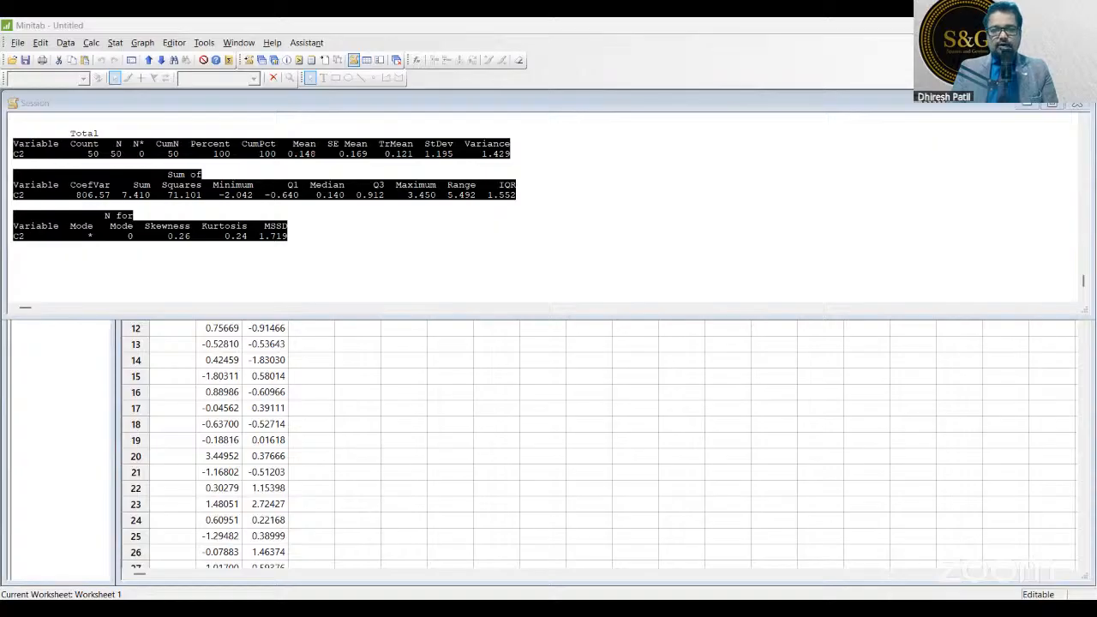
{"action": "key", "text": "alt+Tab"}
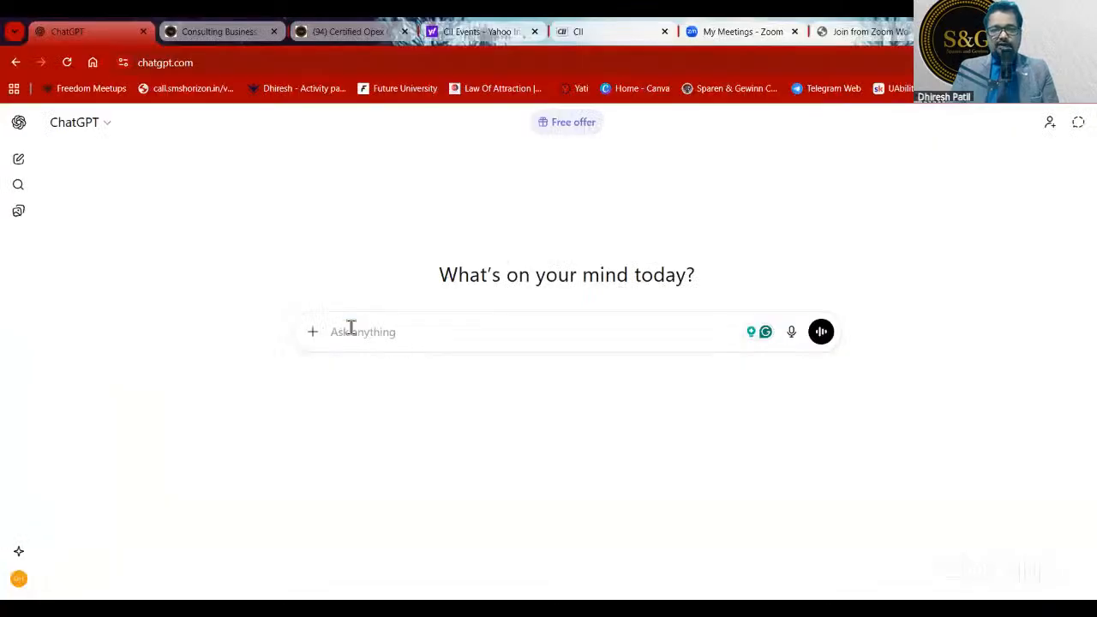
{"action": "right_click", "coordinate": [352, 333]}
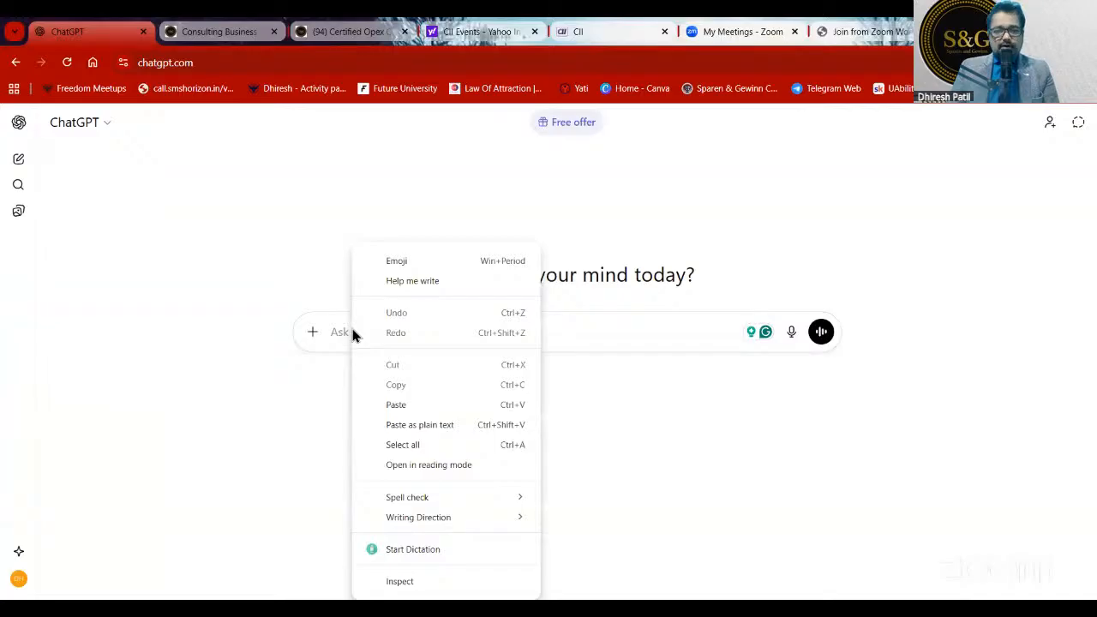
{"action": "left_click", "coordinate": [396, 407]}
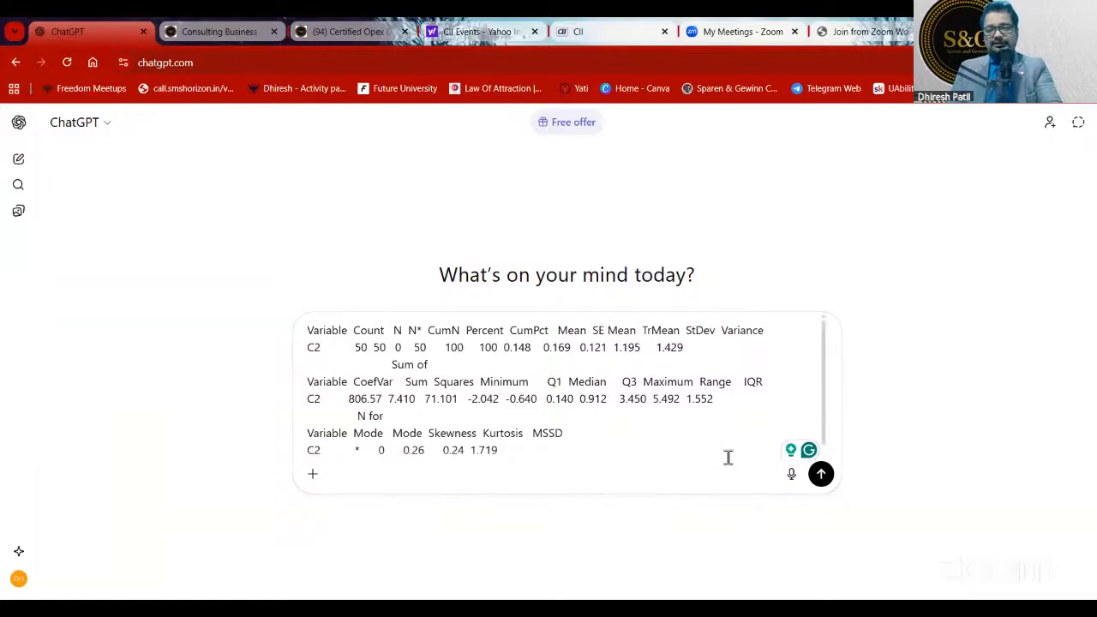
- Add the request "Kindly explain the below statistics" above the pasted C2 statistics and submit the prompt
{"action": "scroll", "coordinate": [720, 459], "scroll_direction": "down", "scroll_amount": 1}
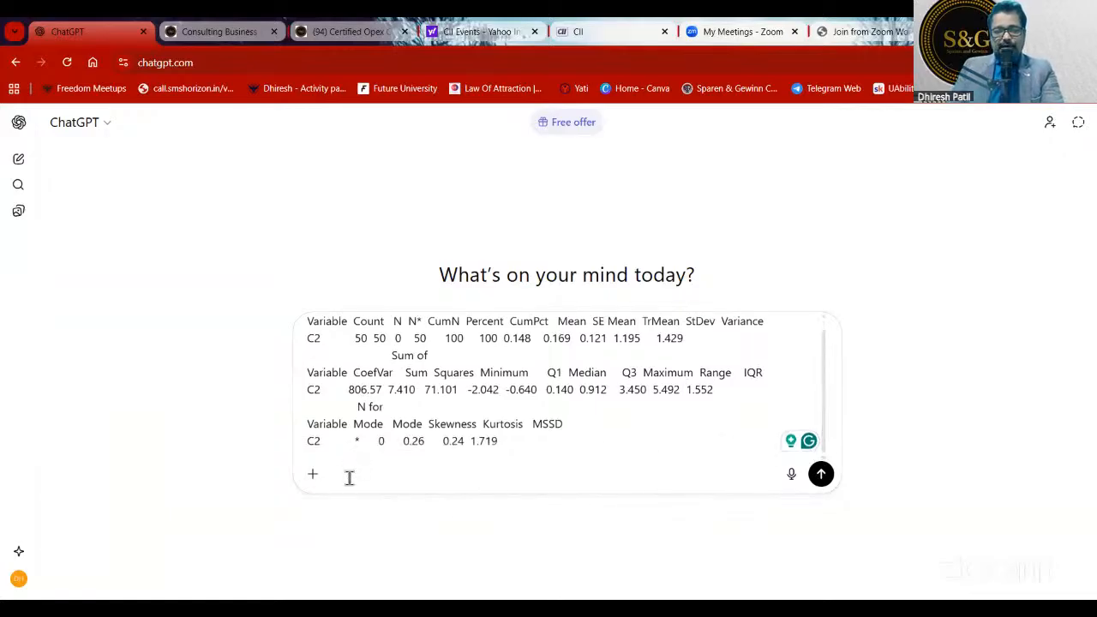
{"action": "scroll", "coordinate": [600, 450], "scroll_direction": "up", "scroll_amount": 1}
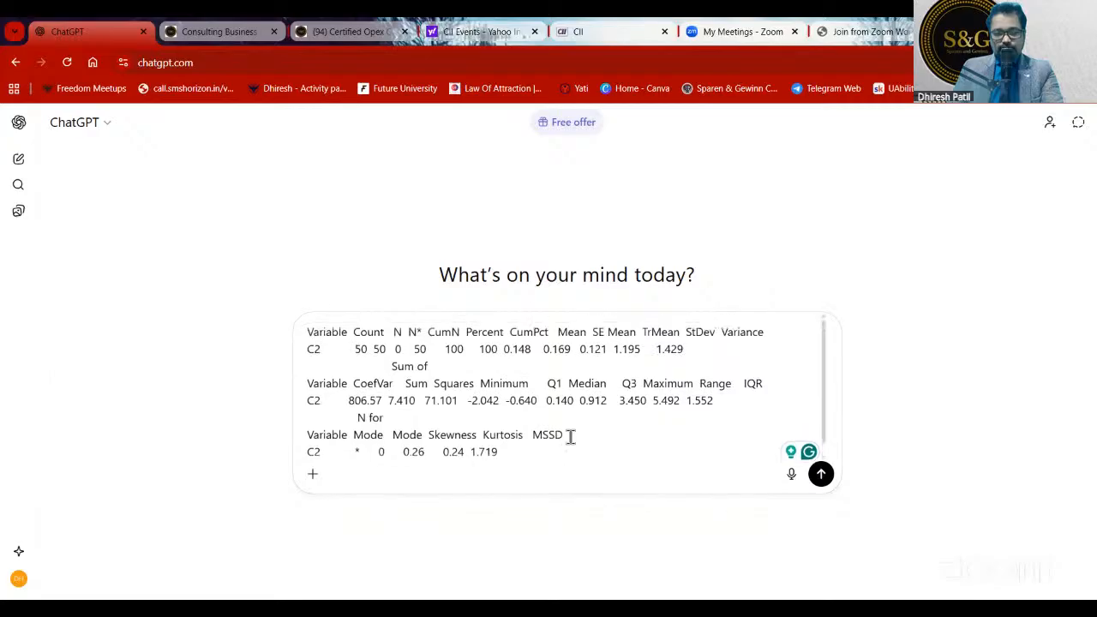
{"action": "scroll", "coordinate": [570, 437], "scroll_direction": "down", "scroll_amount": 1}
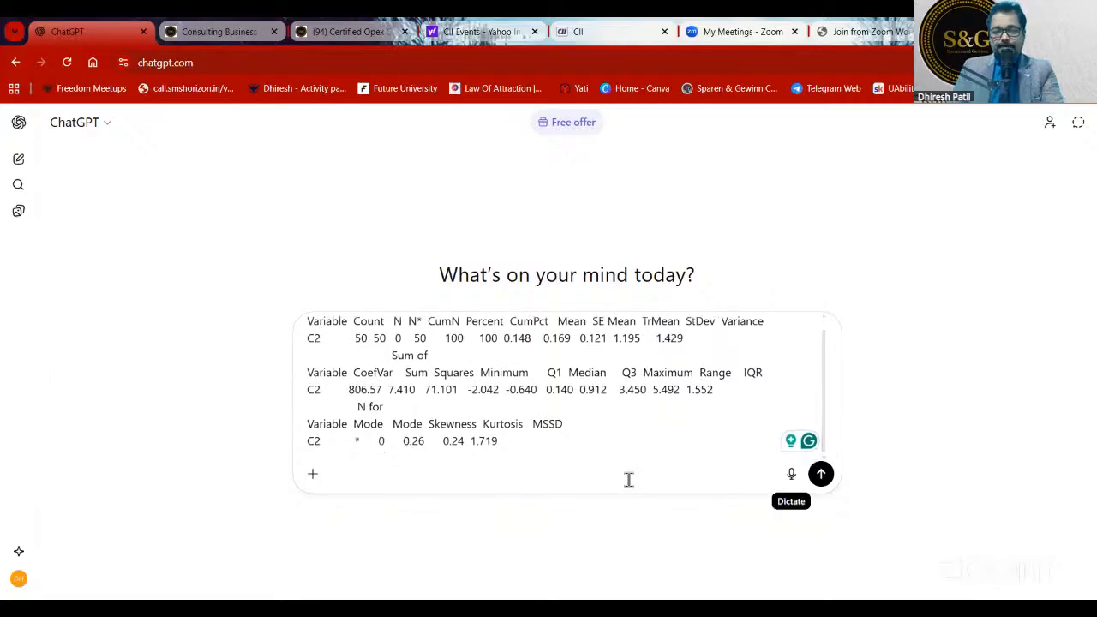
{"action": "scroll", "coordinate": [454, 394], "scroll_direction": "up", "scroll_amount": 1}
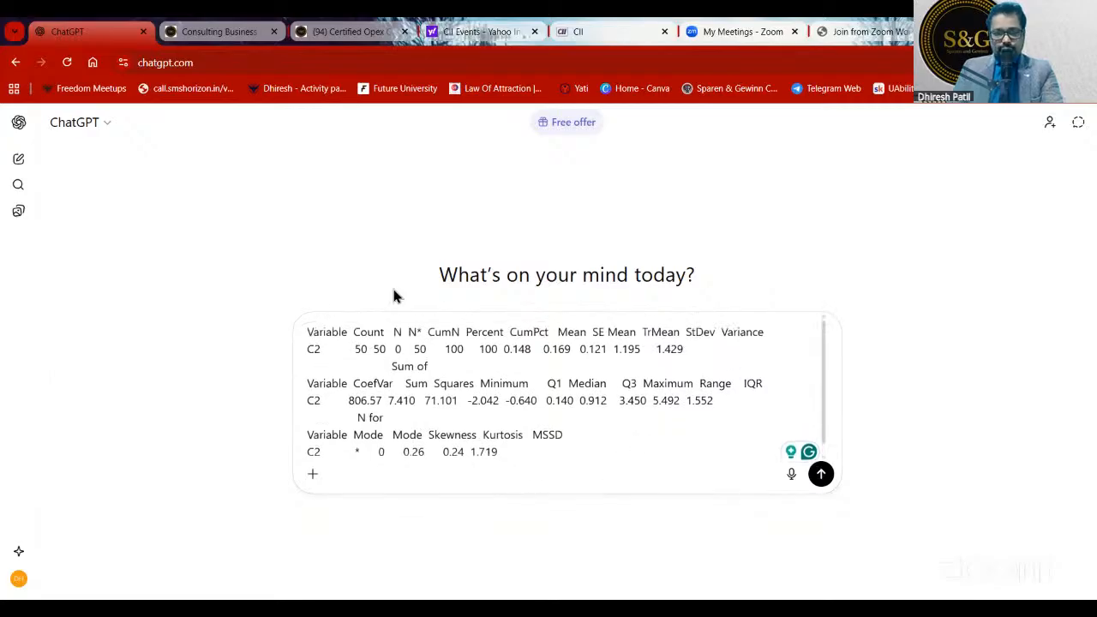
{"action": "double_click", "coordinate": [306, 331]}
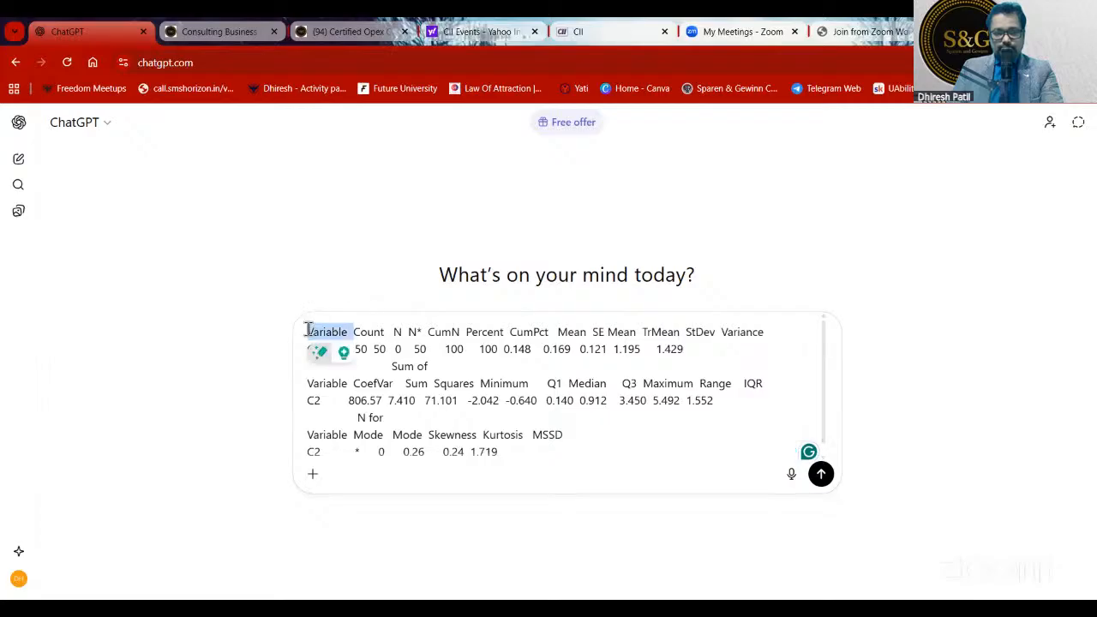
{"action": "key", "text": "Left"}
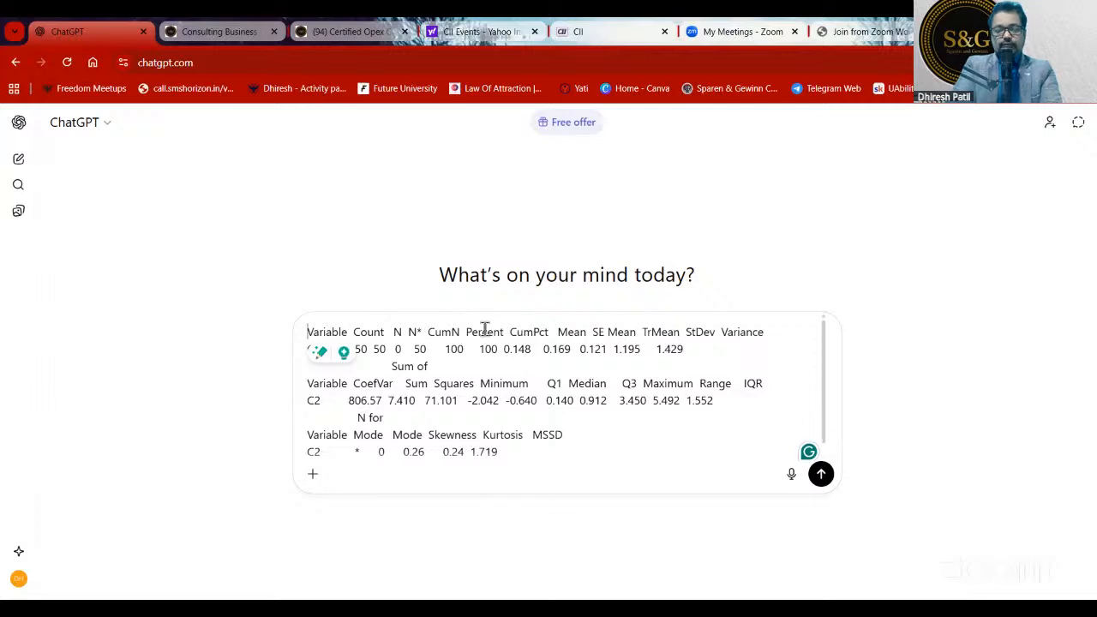
{"action": "key", "text": "shift+Return"}
{"action": "key", "text": "shift+Return"}
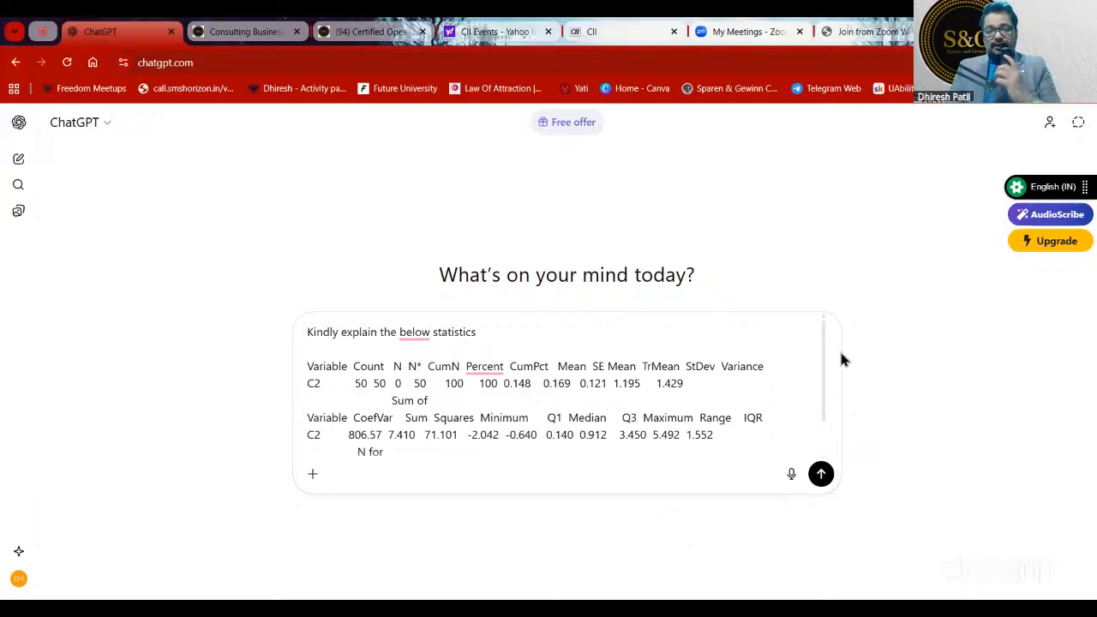
{"action": "key", "text": "Return"}
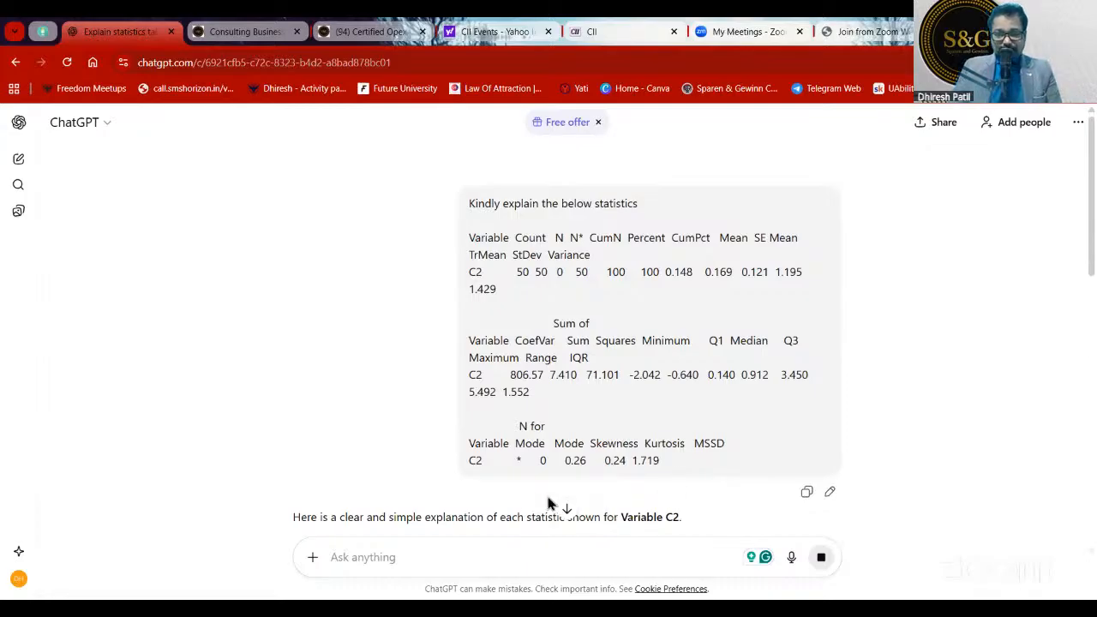
- Read through the explanation of the C2 statistics, from the basic counts to the overall interpretation
{"action": "scroll", "coordinate": [705, 409], "scroll_direction": "down", "scroll_amount": 3}
{"action": "scroll", "coordinate": [705, 410], "scroll_direction": "down", "scroll_amount": 3}
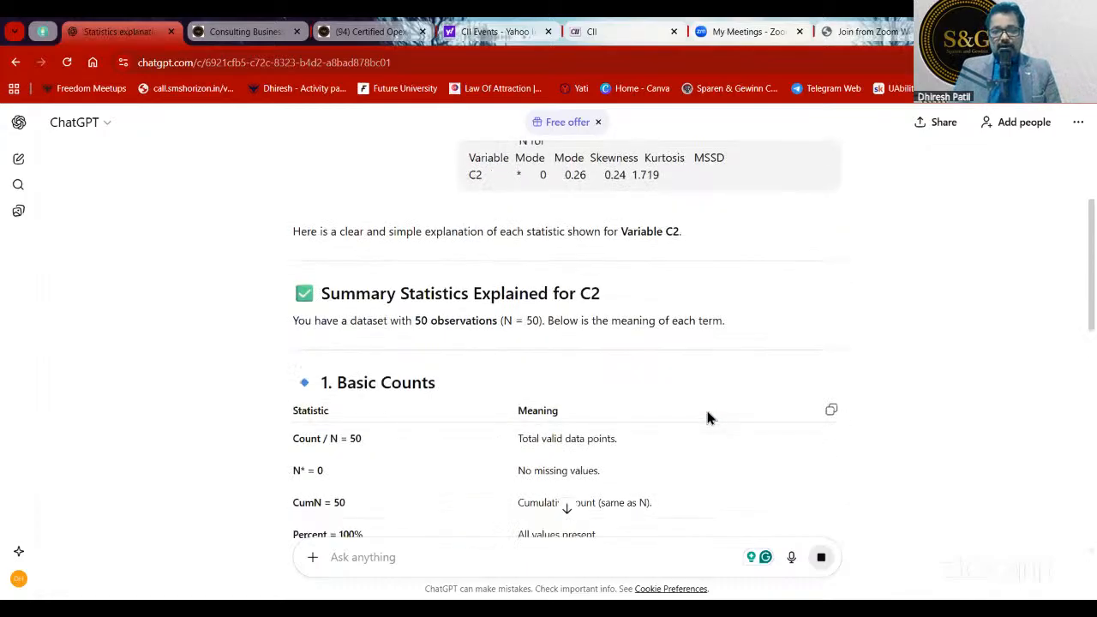
{"action": "scroll", "coordinate": [711, 405], "scroll_direction": "up", "scroll_amount": 1}
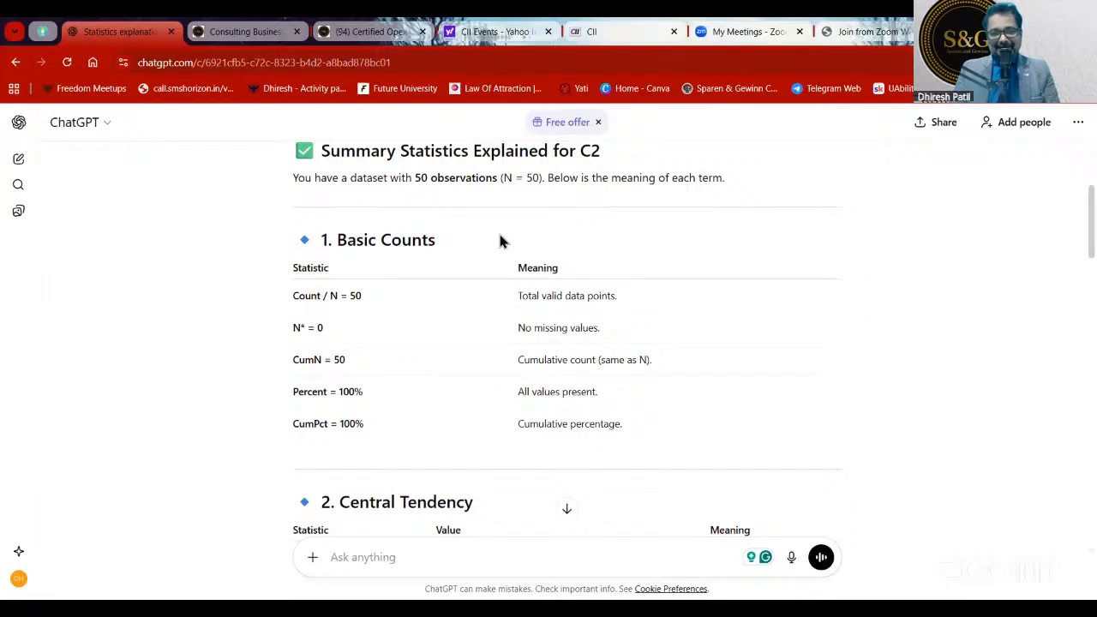
{"action": "scroll", "coordinate": [502, 240], "scroll_direction": "down", "scroll_amount": 1}
{"action": "scroll", "coordinate": [445, 265], "scroll_direction": "down", "scroll_amount": 1}
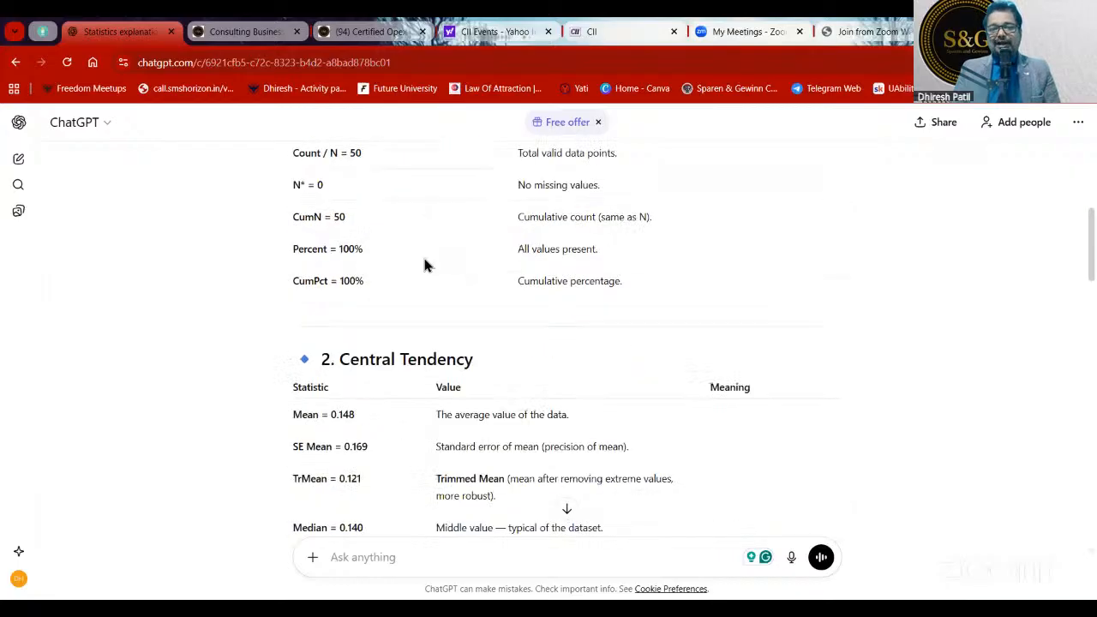
{"action": "scroll", "coordinate": [448, 249], "scroll_direction": "down", "scroll_amount": 1}
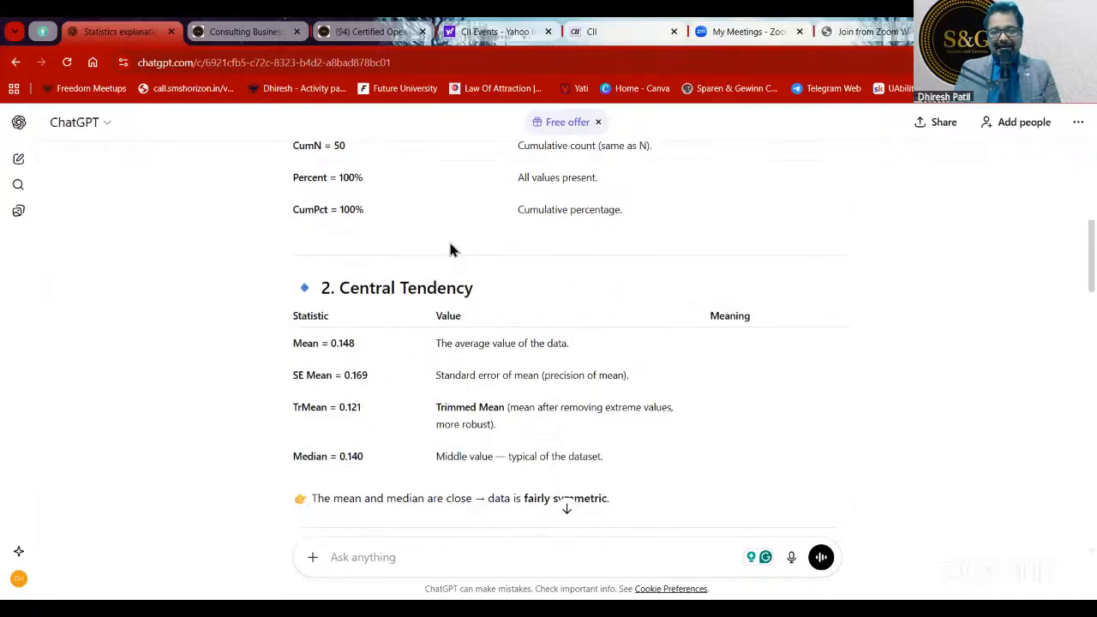
{"action": "scroll", "coordinate": [450, 249], "scroll_direction": "down", "scroll_amount": 1}
{"action": "scroll", "coordinate": [636, 295], "scroll_direction": "down", "scroll_amount": 3}
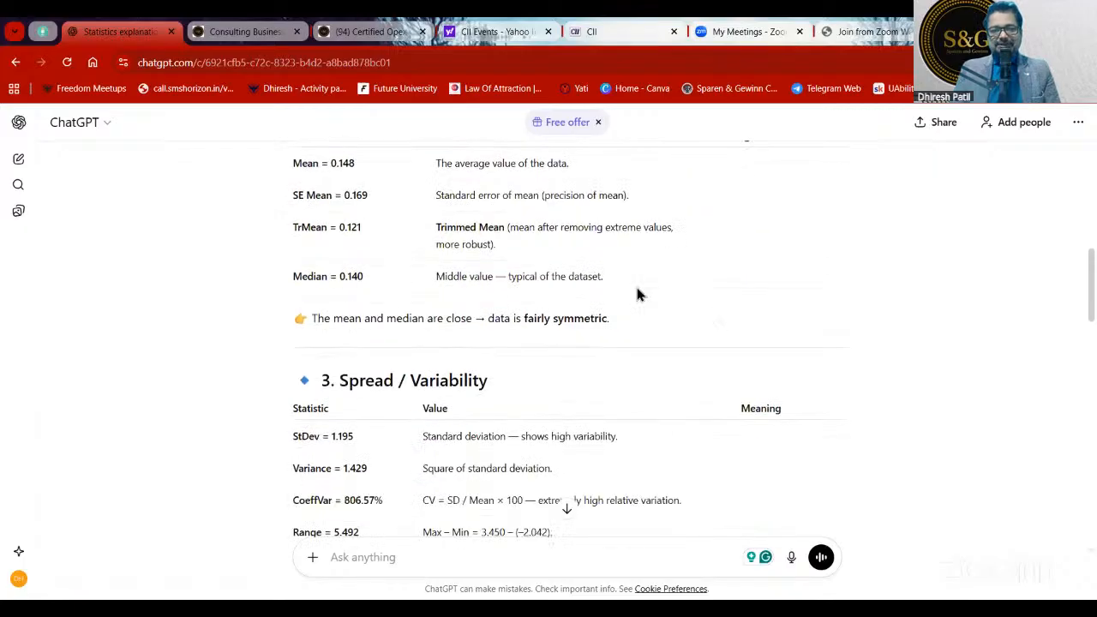
{"action": "scroll", "coordinate": [634, 297], "scroll_direction": "down", "scroll_amount": 1}
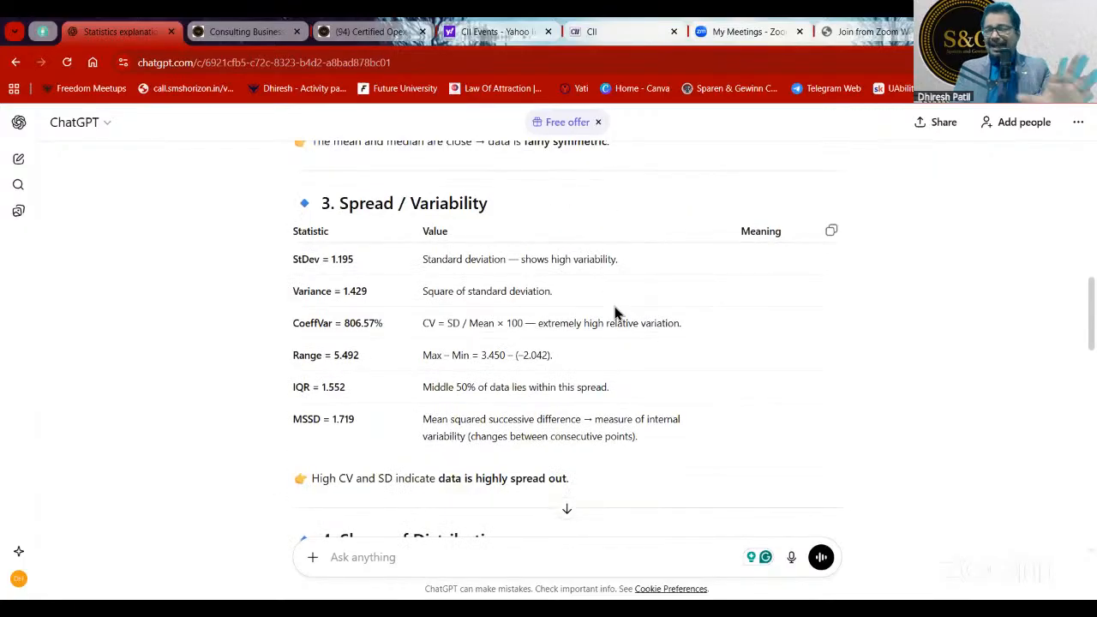
{"action": "scroll", "coordinate": [615, 313], "scroll_direction": "down", "scroll_amount": 1}
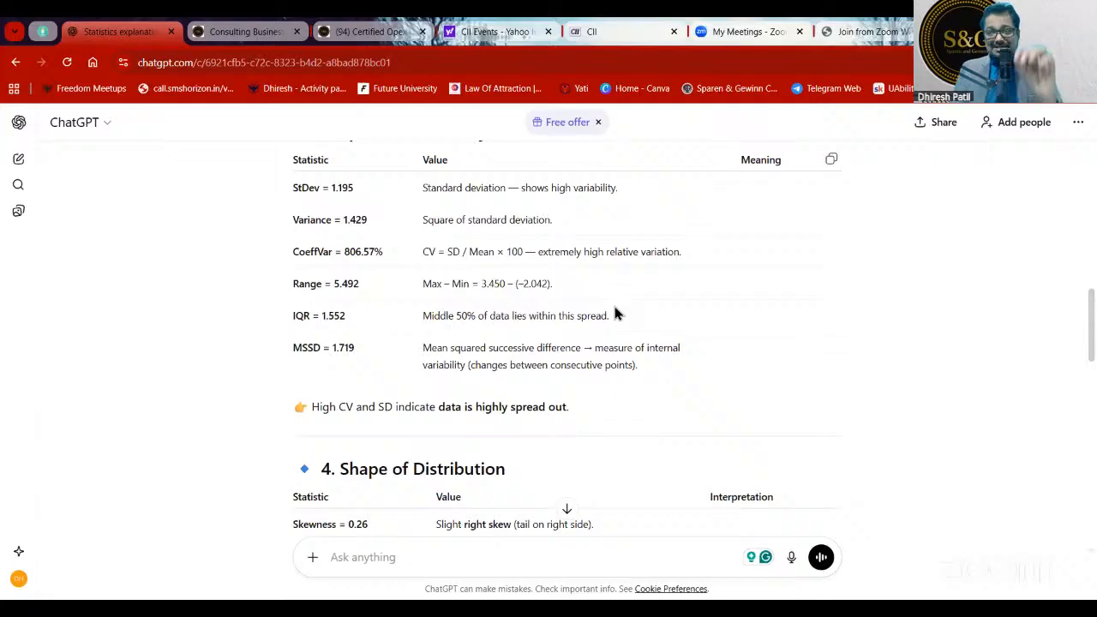
{"action": "scroll", "coordinate": [614, 310], "scroll_direction": "down", "scroll_amount": 1}
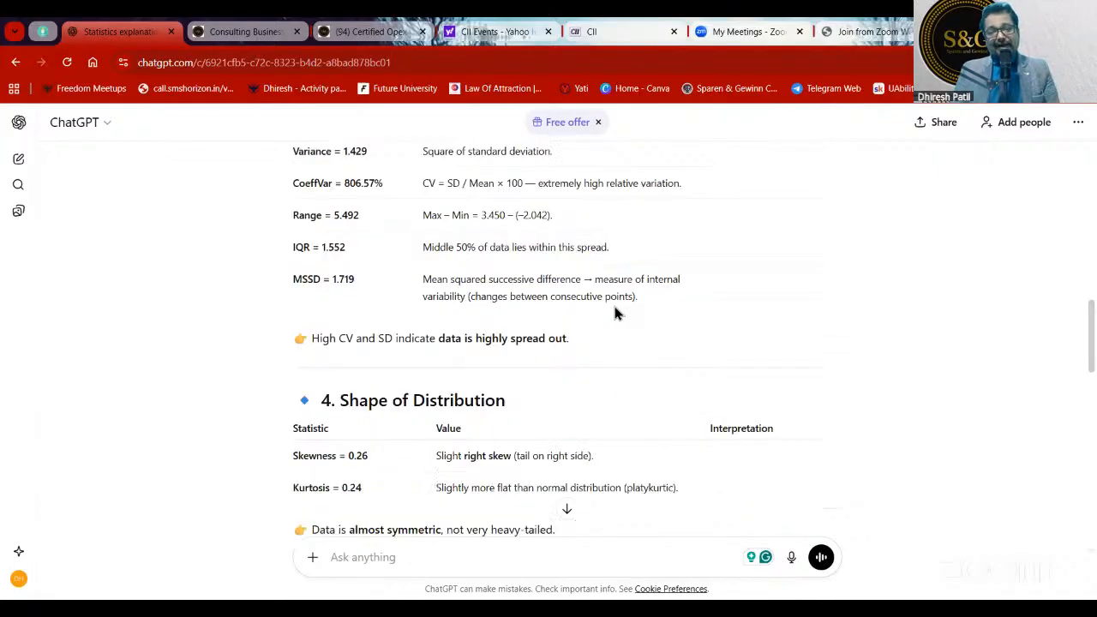
{"action": "scroll", "coordinate": [604, 315], "scroll_direction": "down", "scroll_amount": 2}
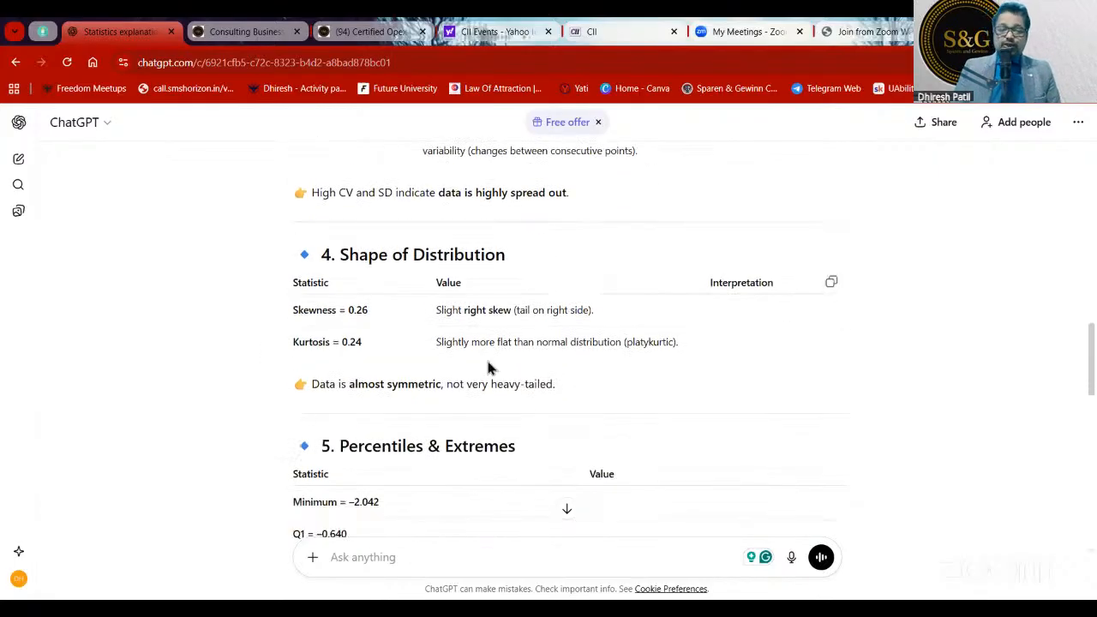
{"action": "scroll", "coordinate": [558, 315], "scroll_direction": "down", "scroll_amount": 2}
{"action": "scroll", "coordinate": [560, 320], "scroll_direction": "down", "scroll_amount": 4}
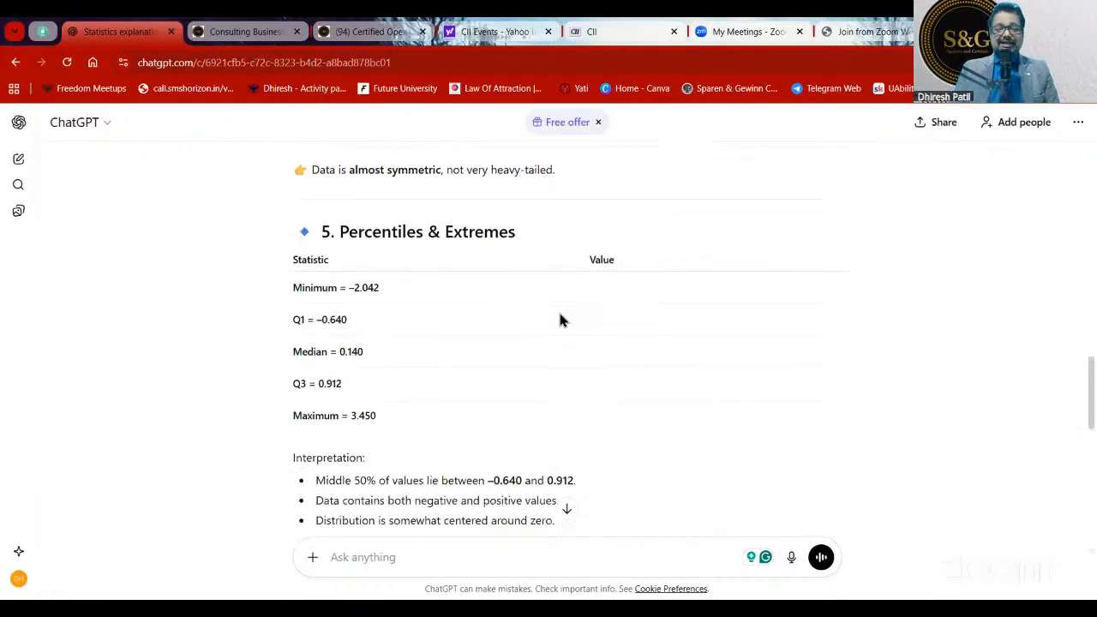
{"action": "scroll", "coordinate": [560, 320], "scroll_direction": "down", "scroll_amount": 6}
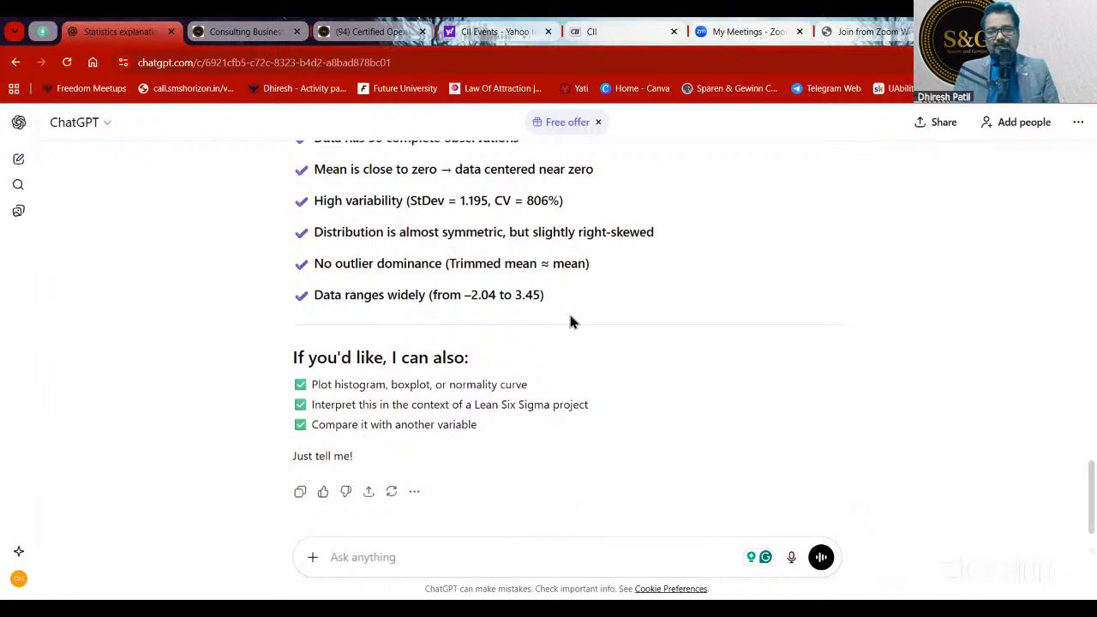
{"action": "scroll", "coordinate": [568, 312], "scroll_direction": "down", "scroll_amount": 1}
{"action": "scroll", "coordinate": [857, 308], "scroll_direction": "up", "scroll_amount": 3}
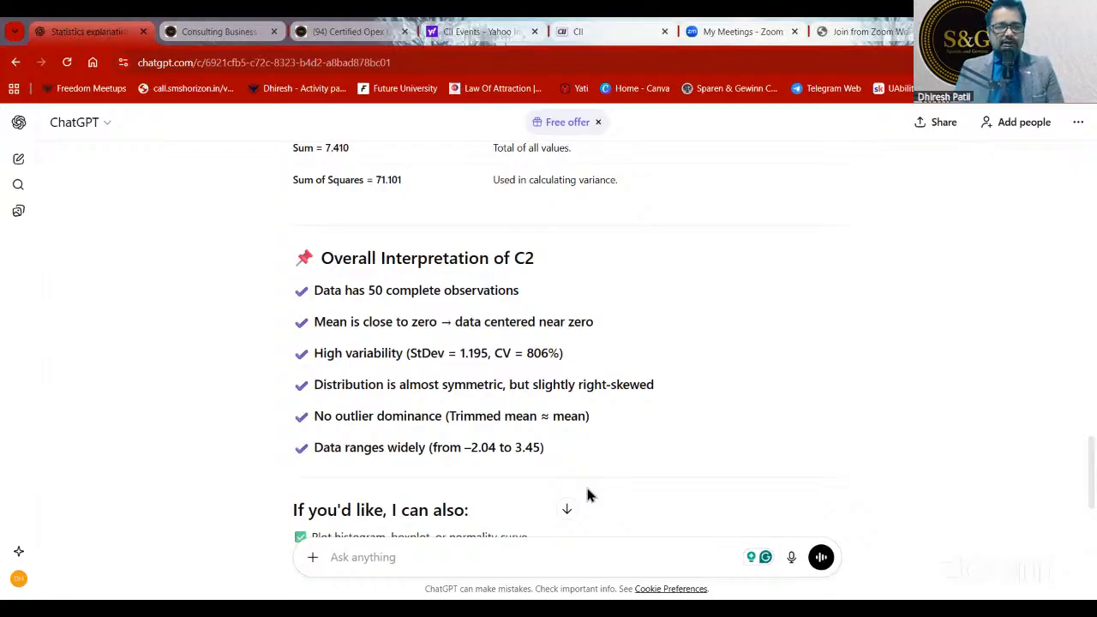
- Return to Minitab, start a Graphical Summary from the basic statistics, and open the help for it
{"action": "key", "text": "alt+Tab"}
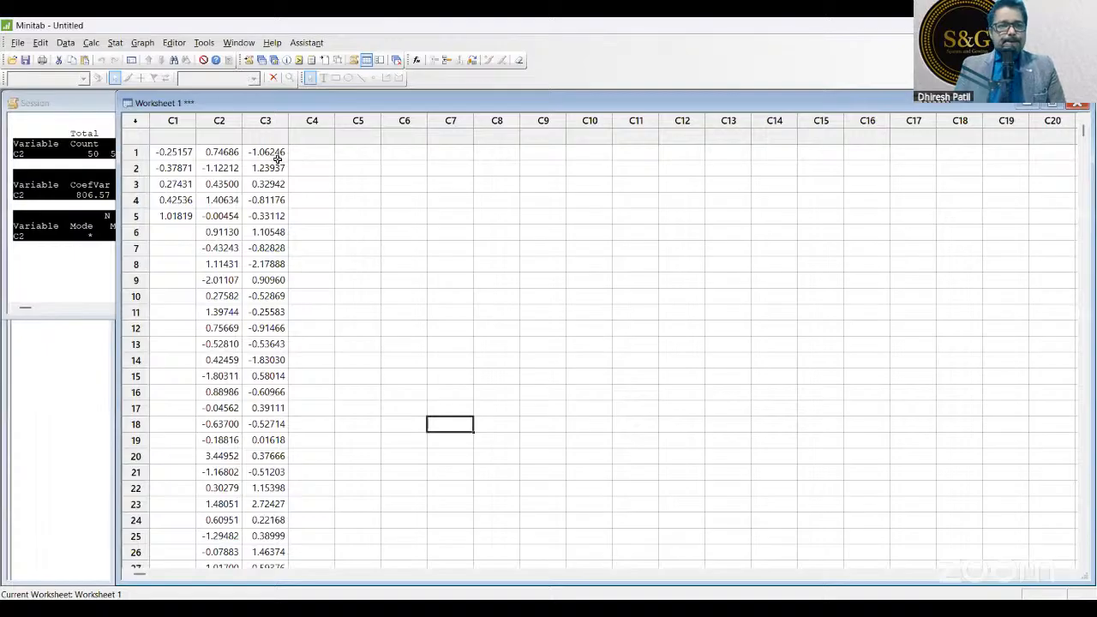
{"action": "left_click", "coordinate": [115, 47]}
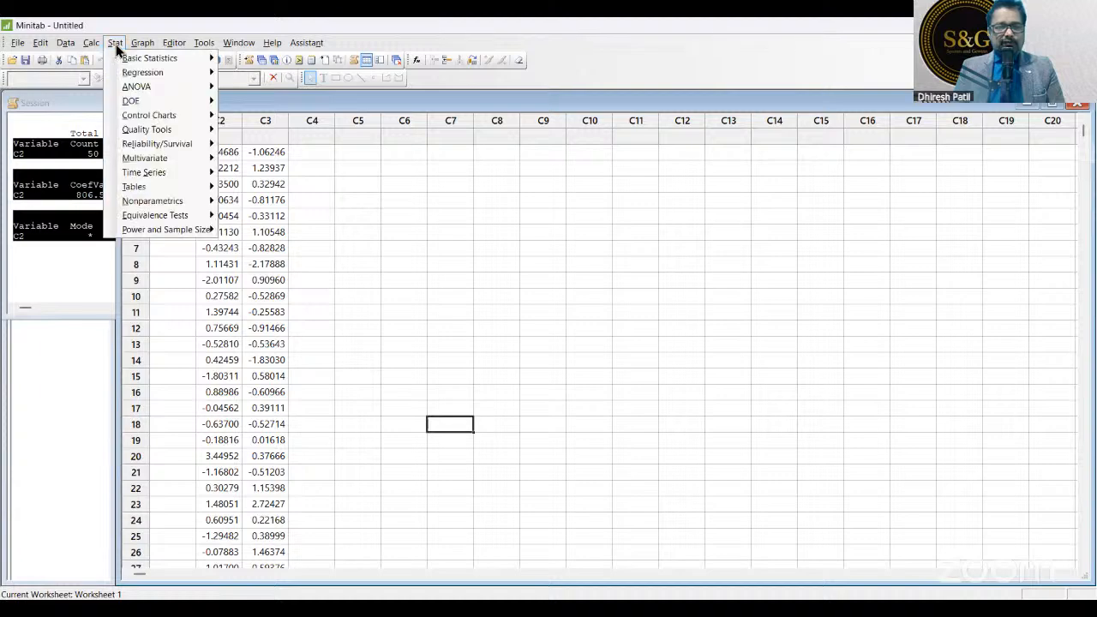
{"action": "mouse_move", "coordinate": [162, 64]}
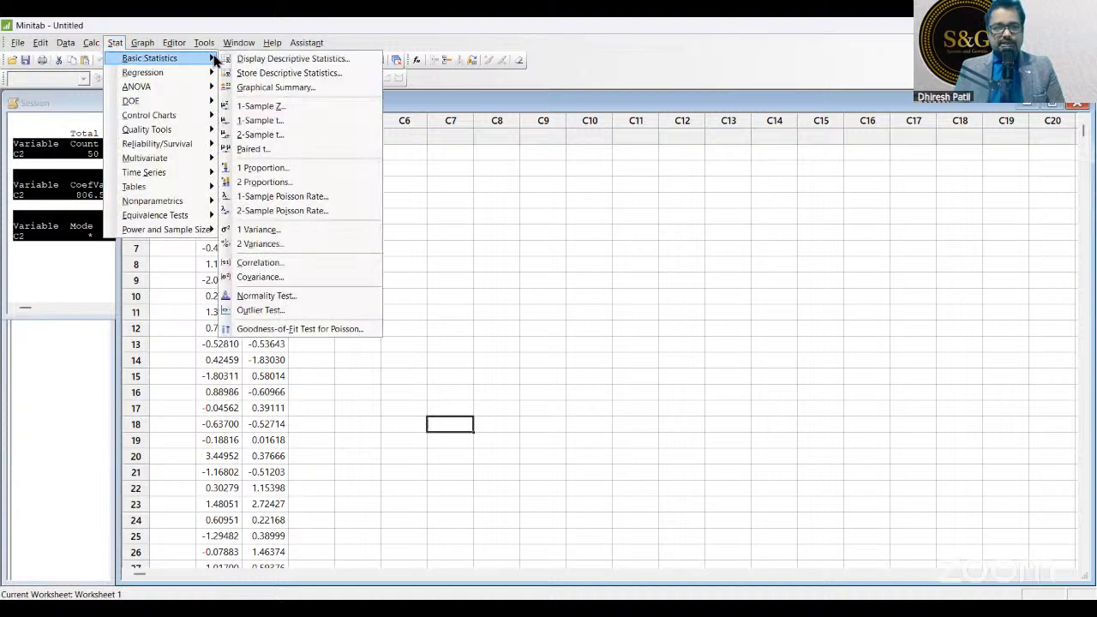
{"action": "left_click", "coordinate": [305, 90]}
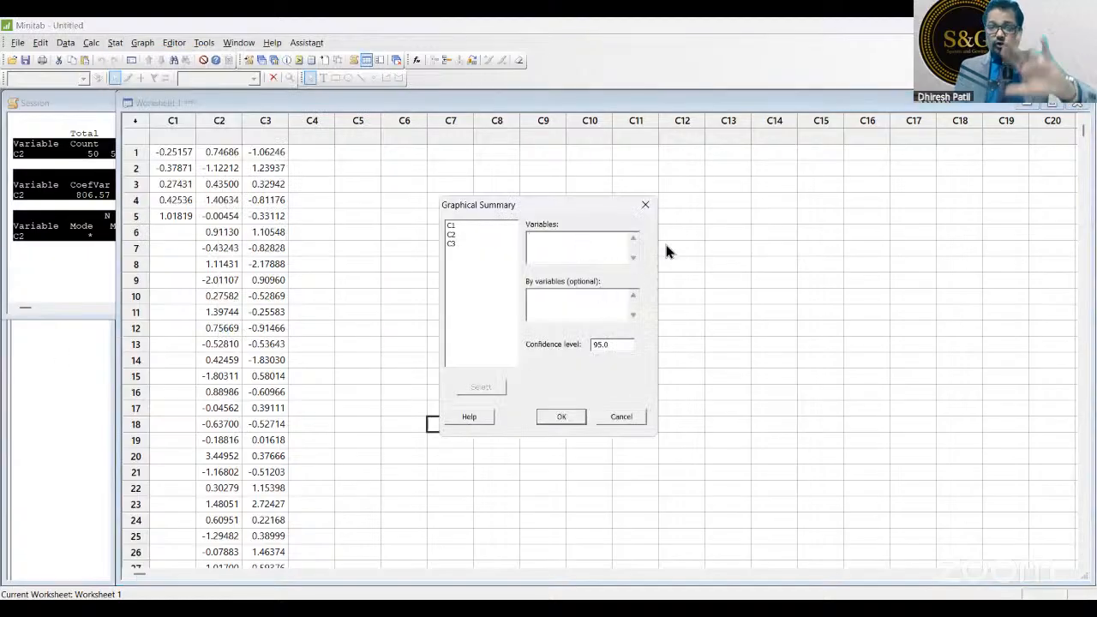
{"action": "left_click", "coordinate": [478, 417]}
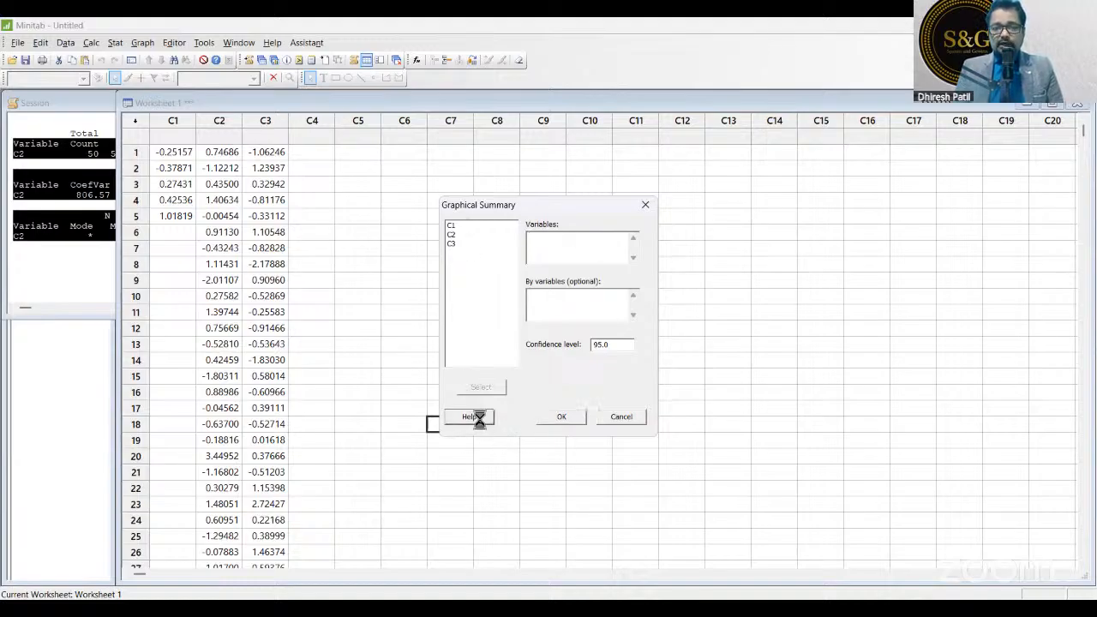